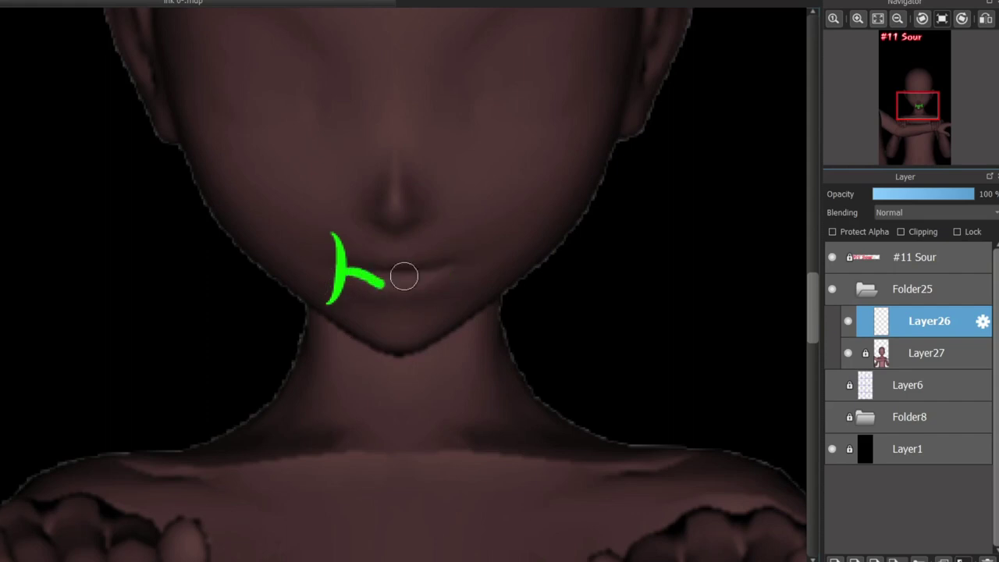
- Redraw the mouth in green as a wavy line ending in a short curved stroke at each corner
left_click_drag(456, 220, 475, 313)
key("ctrl+z")
key("ctrl+z")
key("ctrl+z")
mouse_move(453, 235)
left_mouse_down()
mouse_move(444, 274)
mouse_move(454, 285)
left_mouse_up()
mouse_move(351, 240)
left_mouse_down()
mouse_move(348, 274)
mouse_move(449, 262)
left_mouse_up()
mouse_move(378, 281)
left_mouse_down()
mouse_move(389, 314)
mouse_move(487, 159)
left_mouse_up()
key("ctrl+z")
scroll(803, 290, "down", 2)
scroll(459, 257, "down", 1)
key("ctrl+z")
left_click_drag(402, 305, 577, 113)
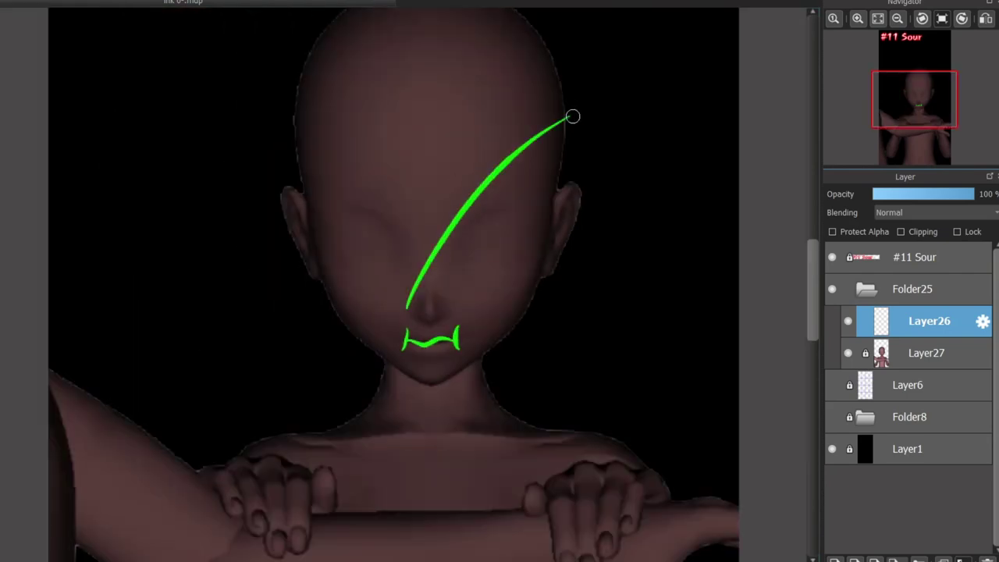
key("ctrl+z")
- Sketch a green V from the nose tip out past both temples, with a curve rising from each outer end
mouse_move(430, 295)
left_mouse_down()
mouse_move(517, 172)
mouse_move(584, 136)
left_mouse_up()
left_click_drag(429, 293, 406, 251)
key("ctrl+z")
left_click_drag(283, 146, 429, 293)
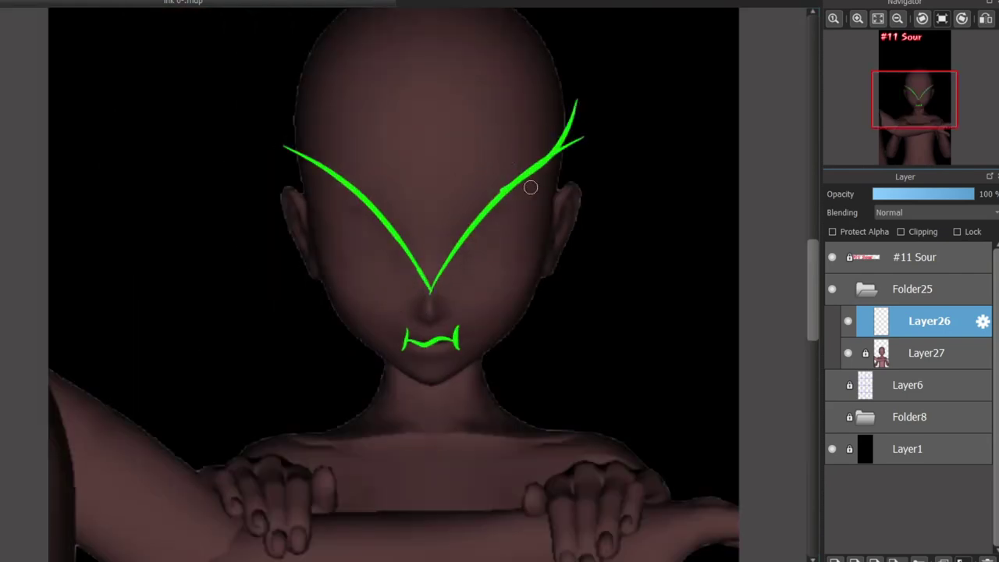
key("ctrl+z")
left_click_drag(507, 183, 595, 80)
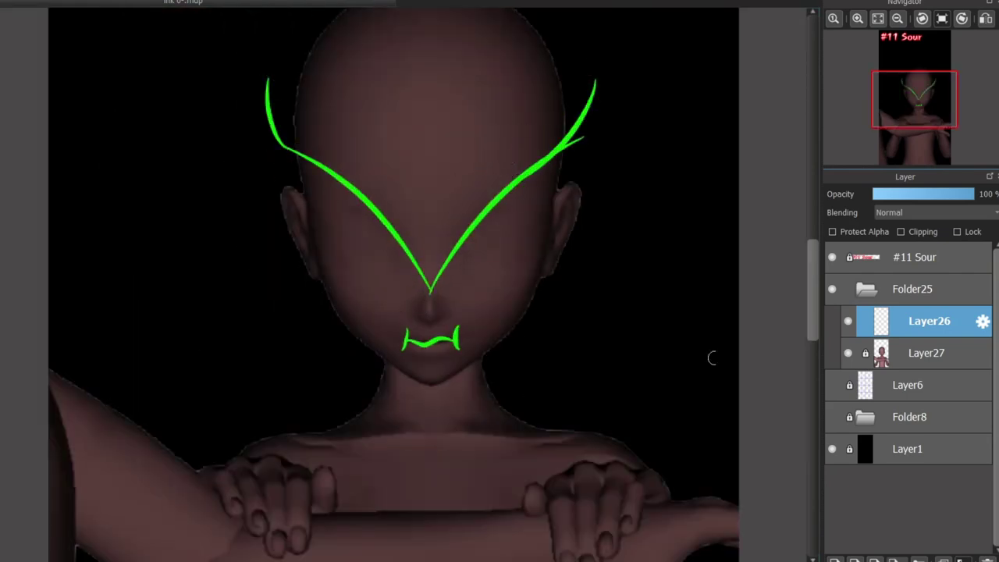
- Mark two green dots on the forearm's upper edge and outline a sleeve with an oval opening and long side line on the adjoining upper arm
scroll(348, 463, "down", 3)
scroll(449, 342, "up", 3)
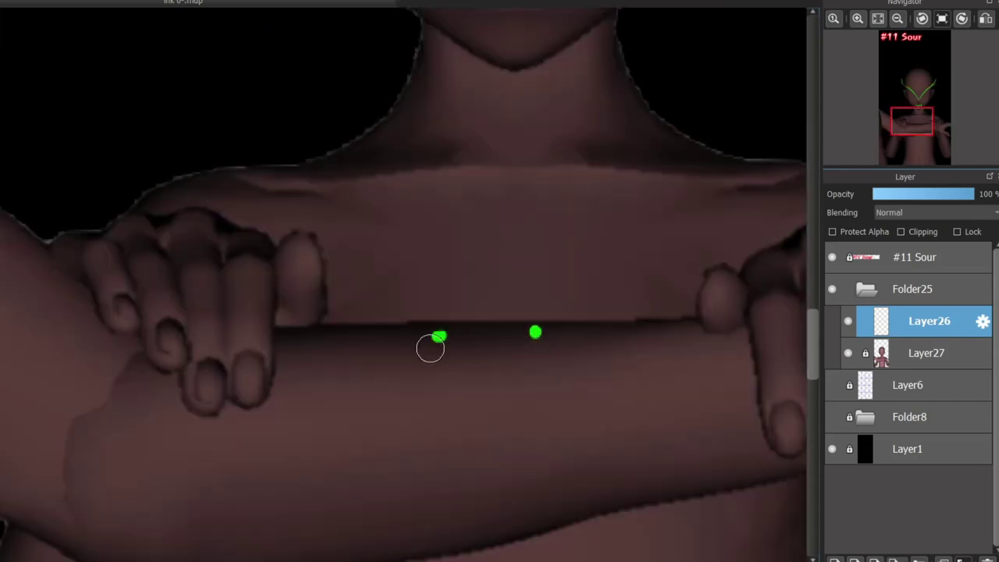
scroll(430, 349, "down", 3)
mouse_move(219, 269)
left_mouse_down()
mouse_move(162, 317)
mouse_move(158, 410)
mouse_move(171, 431)
mouse_move(123, 224)
mouse_move(103, 208)
left_mouse_up()
scroll(173, 267, "down", 4)
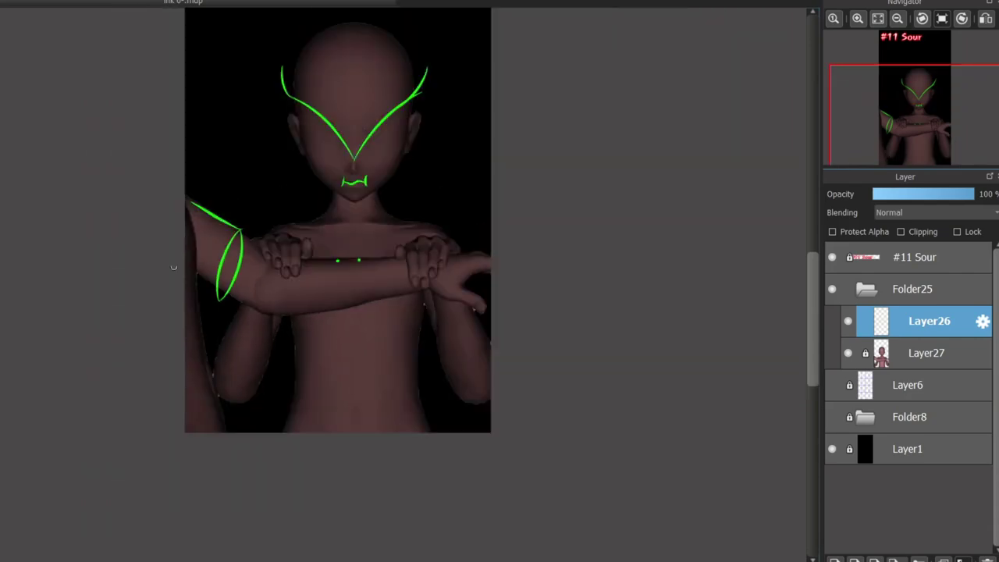
left_click_drag(186, 204, 229, 438)
- Sketch tall green collar sides rising from both shoulders and join their tips with a curved line across the face
scroll(212, 315, "up", 3)
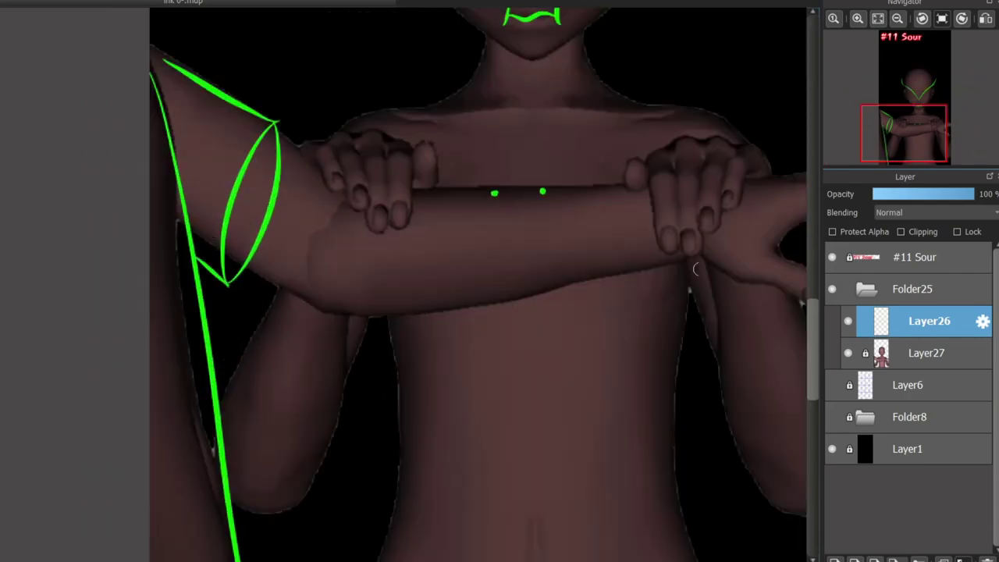
left_click_drag(695, 268, 461, 561)
mouse_move(405, 421)
left_mouse_down()
mouse_move(498, 266)
mouse_move(523, 171)
left_mouse_up()
mouse_move(179, 420)
left_mouse_down()
mouse_move(146, 386)
mouse_move(304, 221)
left_mouse_up()
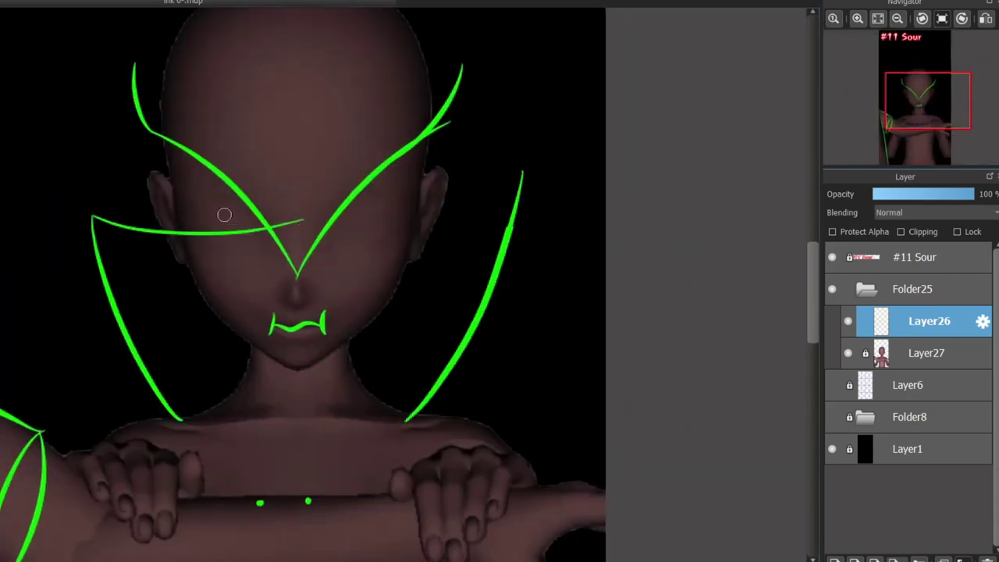
key("ctrl+z")
mouse_move(94, 187)
left_mouse_down()
mouse_move(107, 241)
mouse_move(540, 178)
mouse_move(463, 174)
mouse_move(521, 169)
left_mouse_up()
key("ctrl+z")
left_click_drag(333, 273, 389, 268)
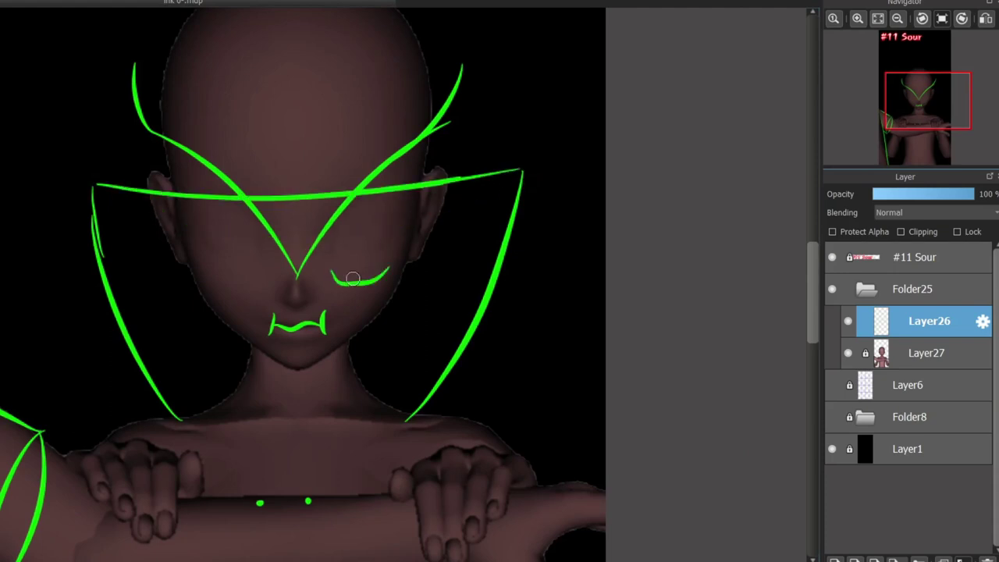
key("ctrl+z")
- Sketch a second green V over the forehead and outline slanted sides, a flat top and rounded side bulges around the head
scroll(353, 279, "up", 3)
left_click_drag(166, 255, 281, 339)
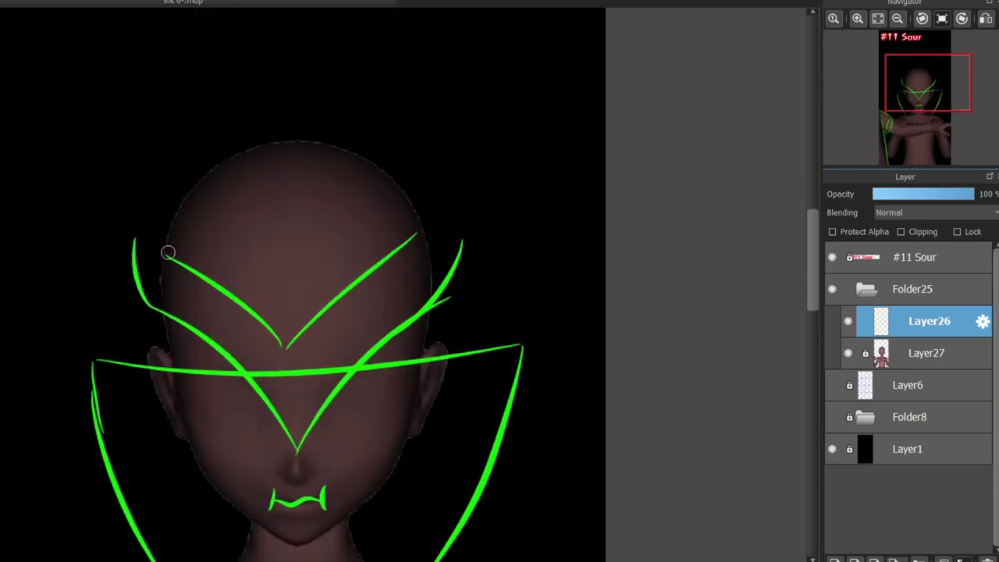
left_click_drag(166, 254, 183, 174)
key("ctrl+z")
left_click_drag(163, 246, 201, 146)
left_click_drag(212, 142, 377, 146)
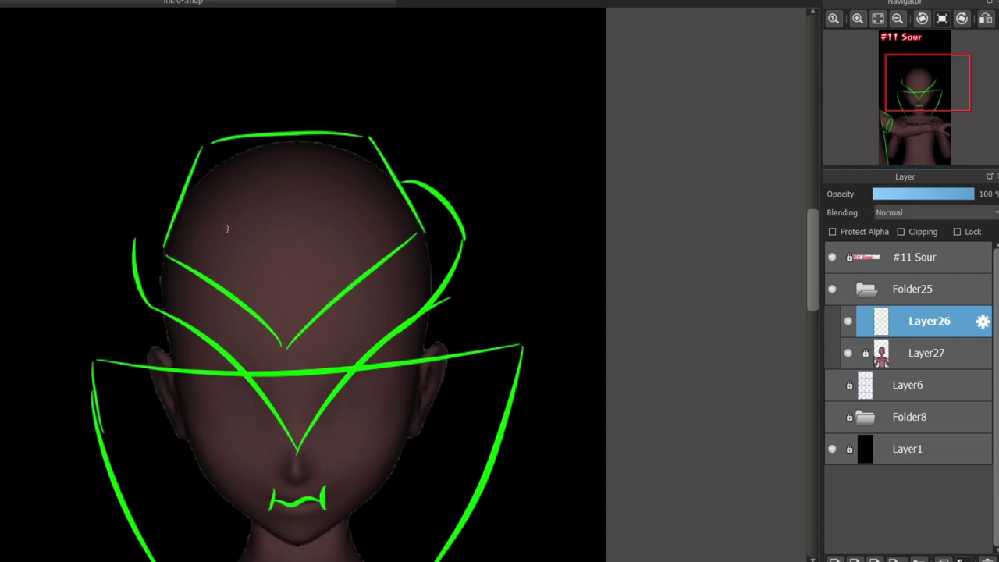
- Erase the green line between the mouth's corner strokes and redraw it as a cyan wavy line
scroll(200, 357, "down", 6)
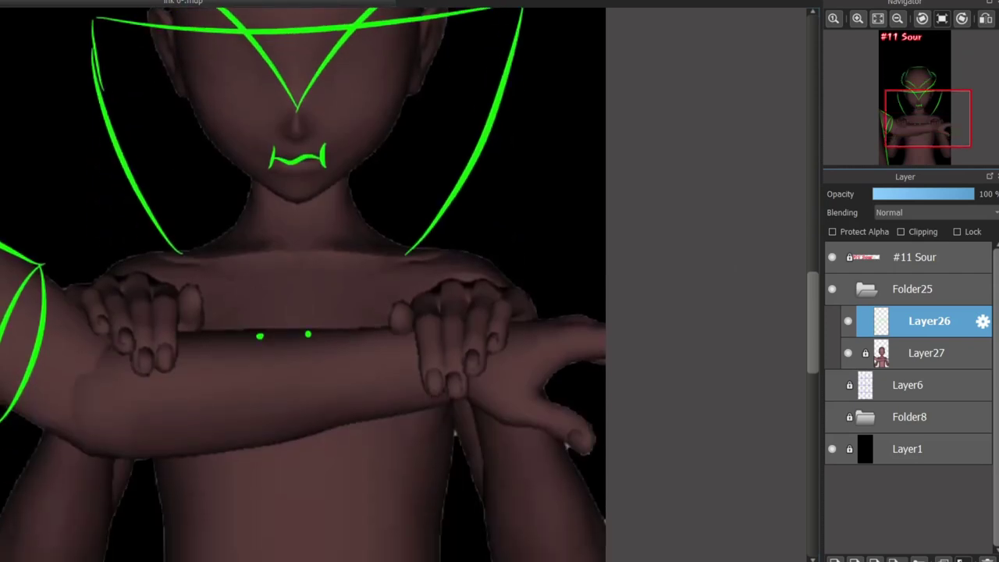
scroll(309, 220, "up", 3)
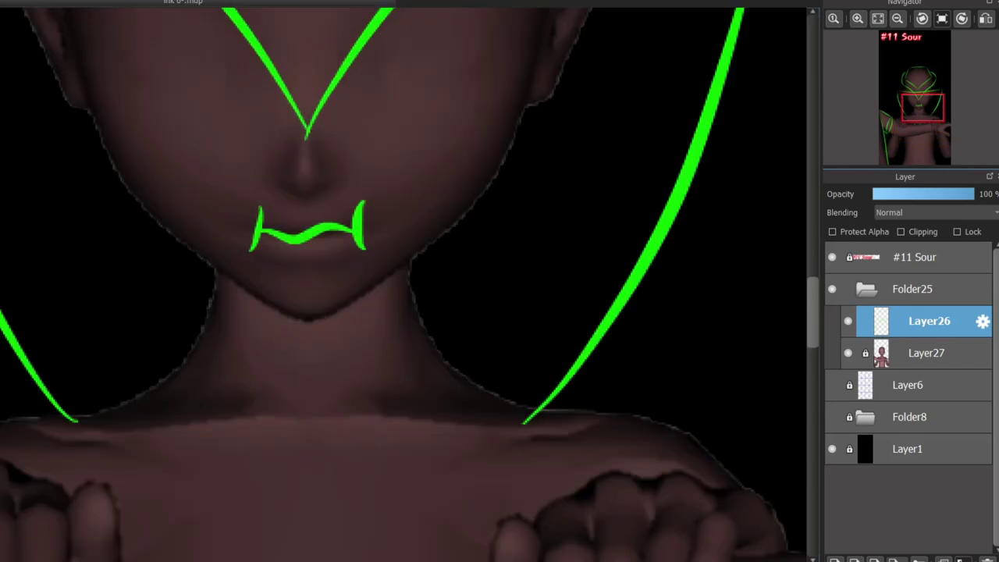
scroll(209, 202, "up", 2)
mouse_move(305, 265)
left_mouse_down()
mouse_move(377, 280)
mouse_move(480, 263)
left_mouse_up()
key("ctrl+z")
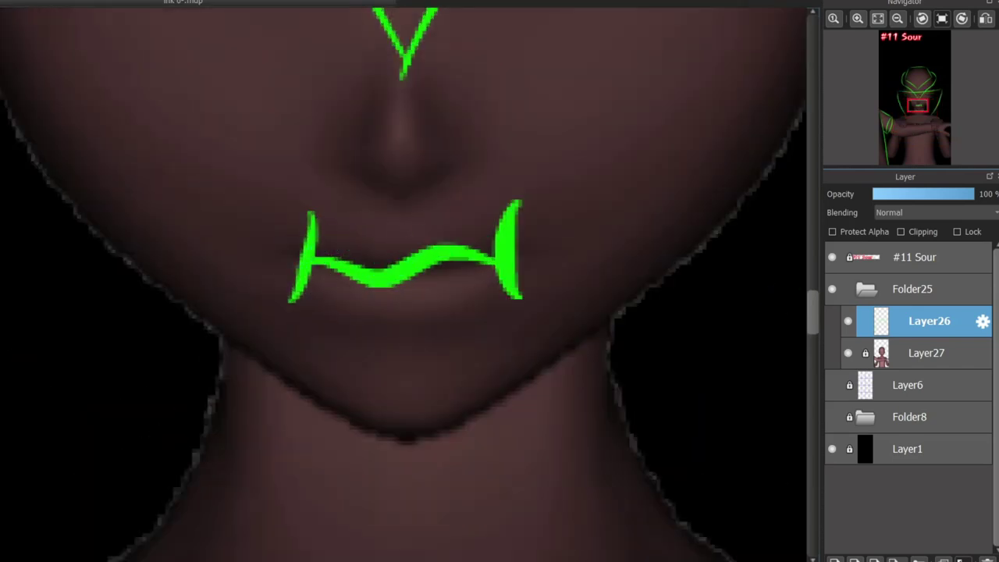
mouse_move(322, 286)
left_mouse_down()
mouse_move(342, 252)
mouse_move(404, 298)
mouse_move(428, 242)
mouse_move(478, 270)
left_mouse_up()
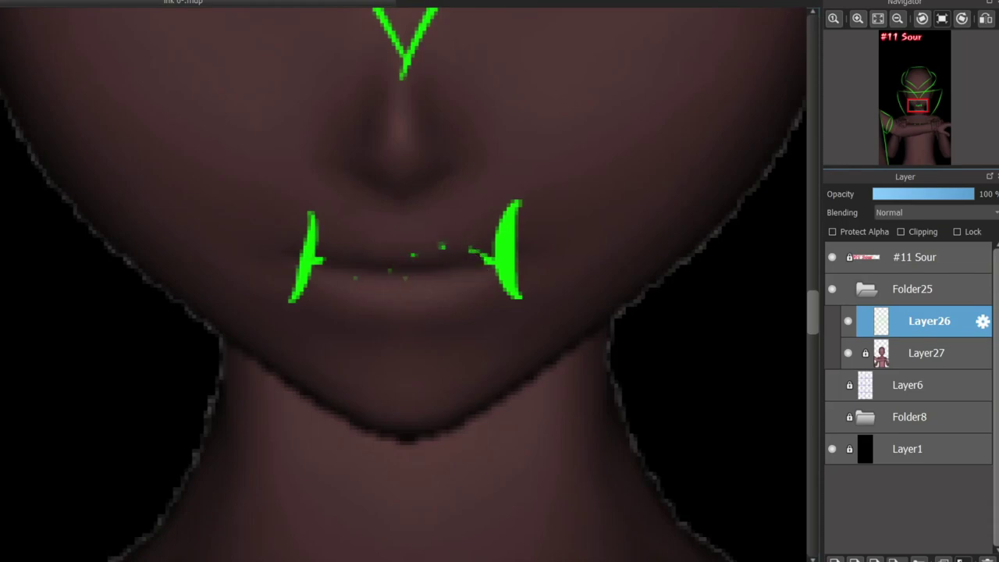
mouse_move(309, 260)
left_mouse_down()
mouse_move(466, 277)
mouse_move(414, 270)
mouse_move(492, 254)
left_mouse_up()
key("ctrl+z")
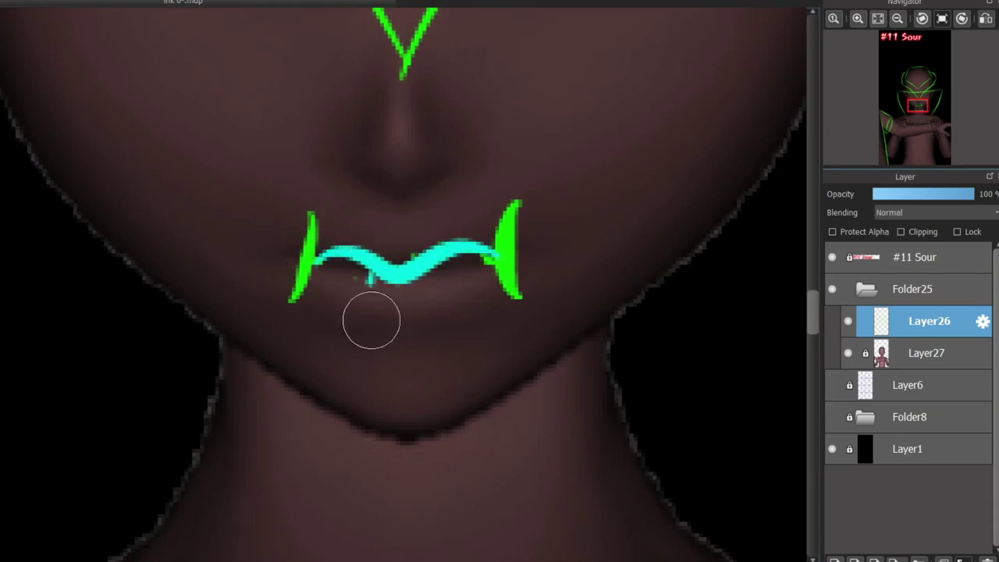
scroll(401, 294, "down", 4)
left_click_drag(802, 284, 803, 225)
left_click_drag(480, 291, 499, 359)
key("ctrl+z")
left_click_drag(487, 273, 478, 442)
left_click_drag(527, 293, 485, 445)
left_click_drag(558, 246, 515, 437)
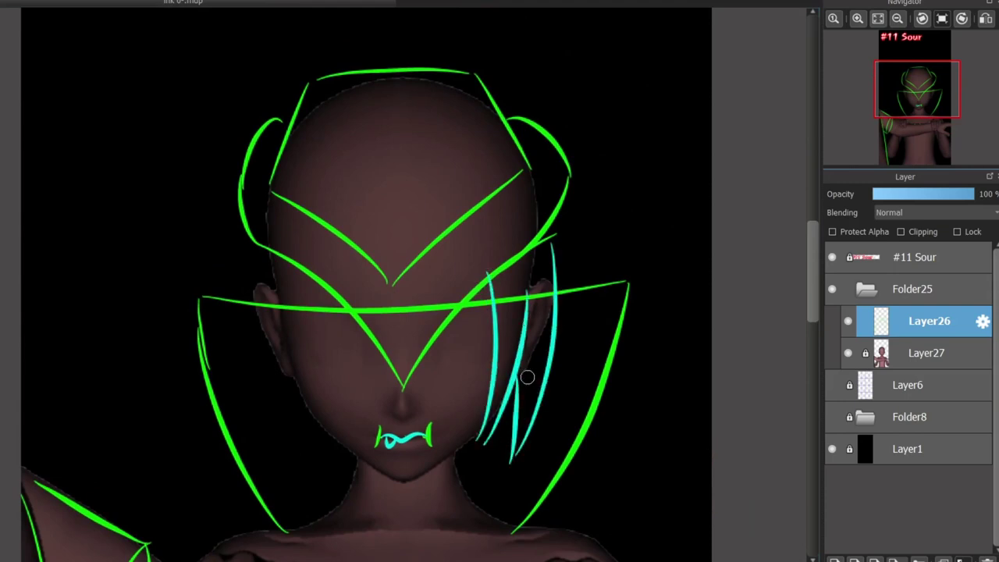
key("ctrl+z")
key("ctrl+z")
key("ctrl+z")
- Draw pointed cyan hair strands hanging beside the face on both sides
mouse_move(488, 279)
left_mouse_down()
mouse_move(486, 432)
mouse_move(531, 401)
left_mouse_up()
left_click_drag(548, 255, 532, 404)
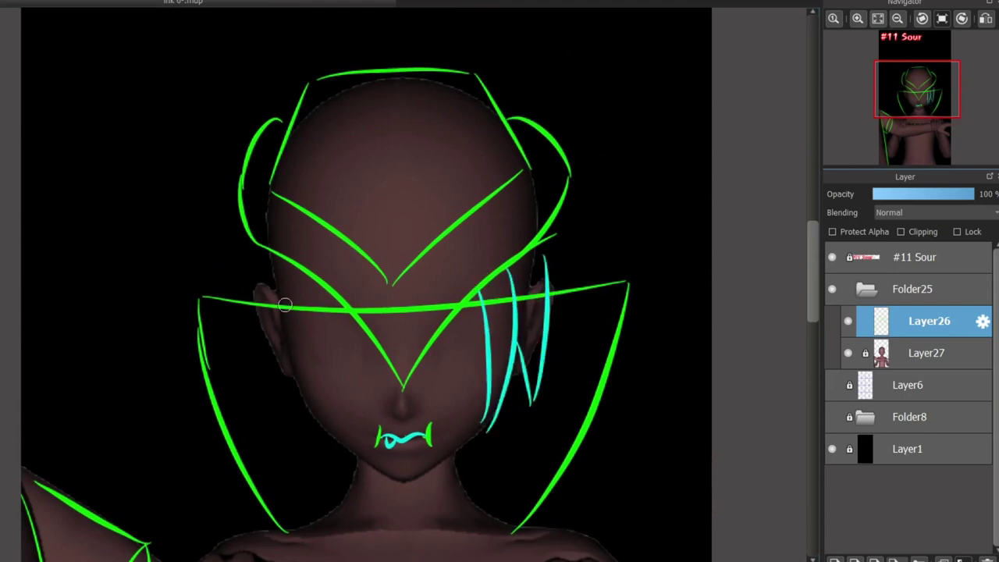
left_click_drag(328, 301, 315, 410)
mouse_move(308, 281)
left_mouse_down()
mouse_move(290, 406)
mouse_move(267, 254)
left_mouse_up()
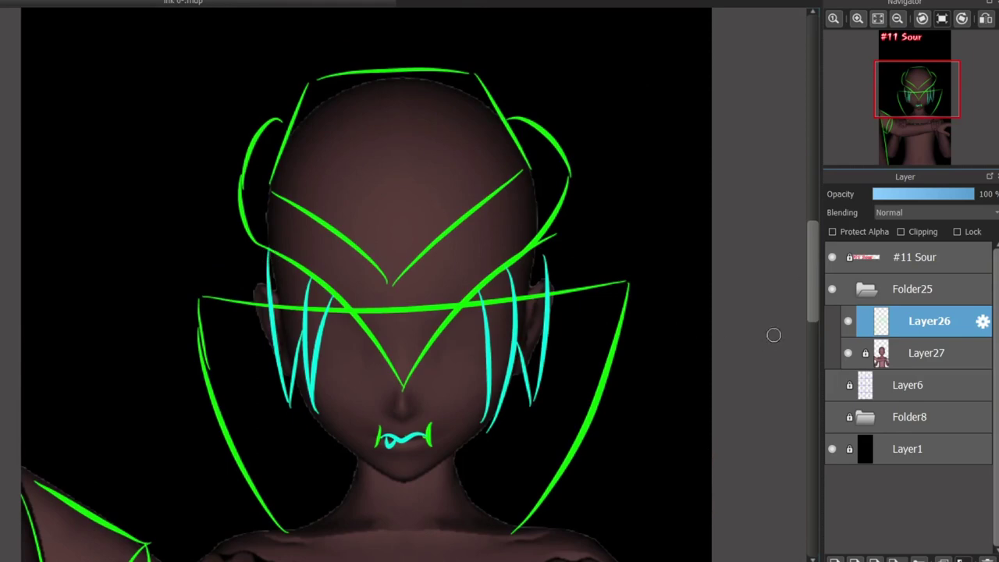
- Draw cyan wavy lines on the black background above the raised upper arm
scroll(774, 335, "down", 5)
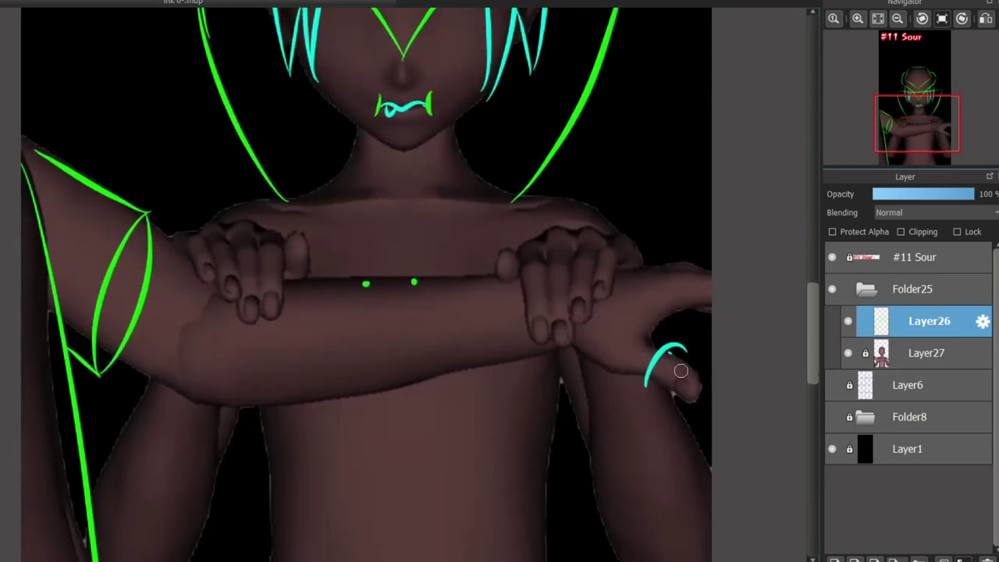
scroll(801, 340, "down", 1)
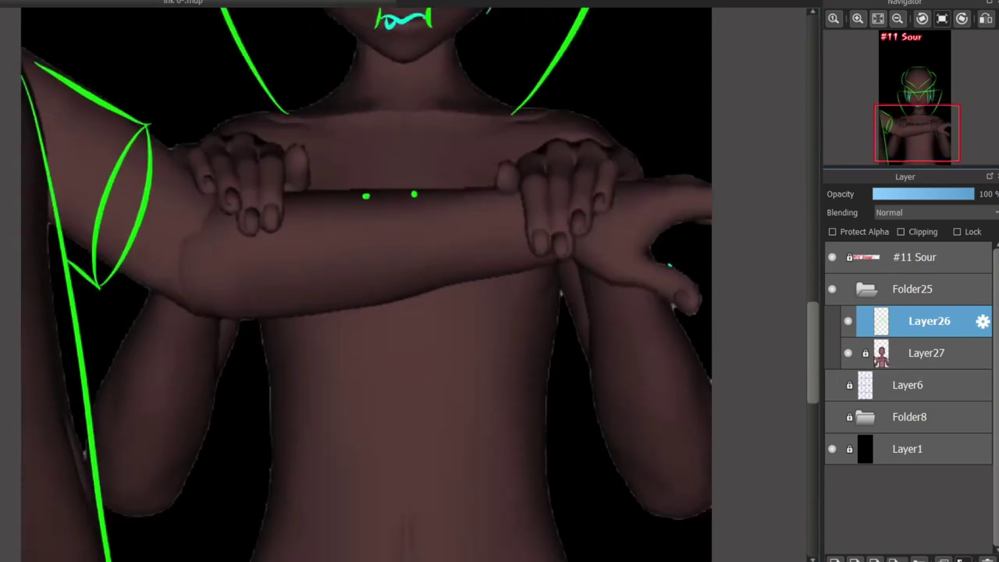
scroll(801, 339, "up", 4)
mouse_move(38, 104)
left_mouse_down()
mouse_move(37, 213)
mouse_move(116, 203)
left_mouse_up()
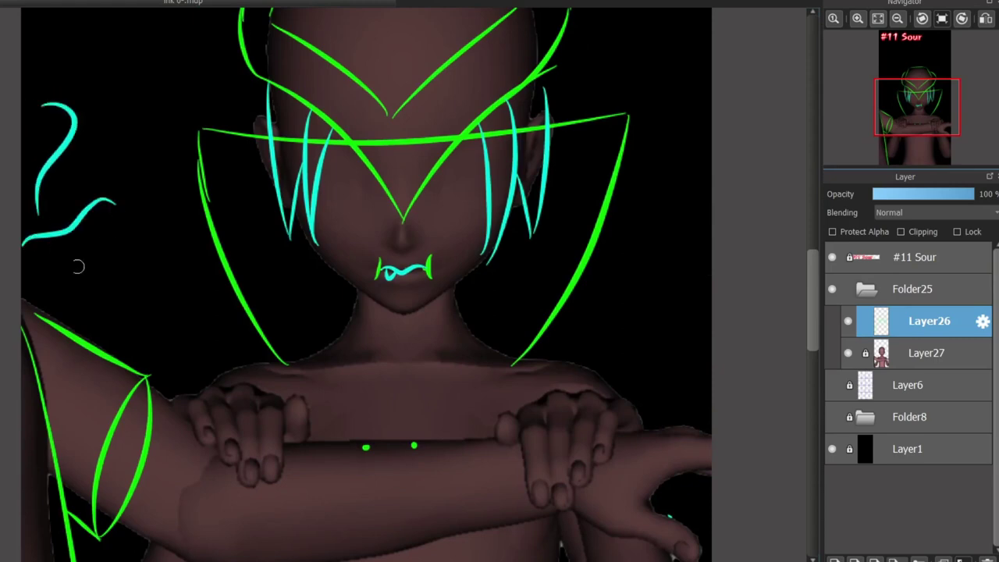
- Sketch a cyan neckline with shoulder lines and a wavy lower edge across the upper chest
scroll(234, 341, "down", 3)
scroll(330, 268, "up", 1)
mouse_move(324, 267)
left_mouse_down()
mouse_move(488, 249)
mouse_move(605, 313)
left_mouse_up()
left_click_drag(309, 312, 490, 252)
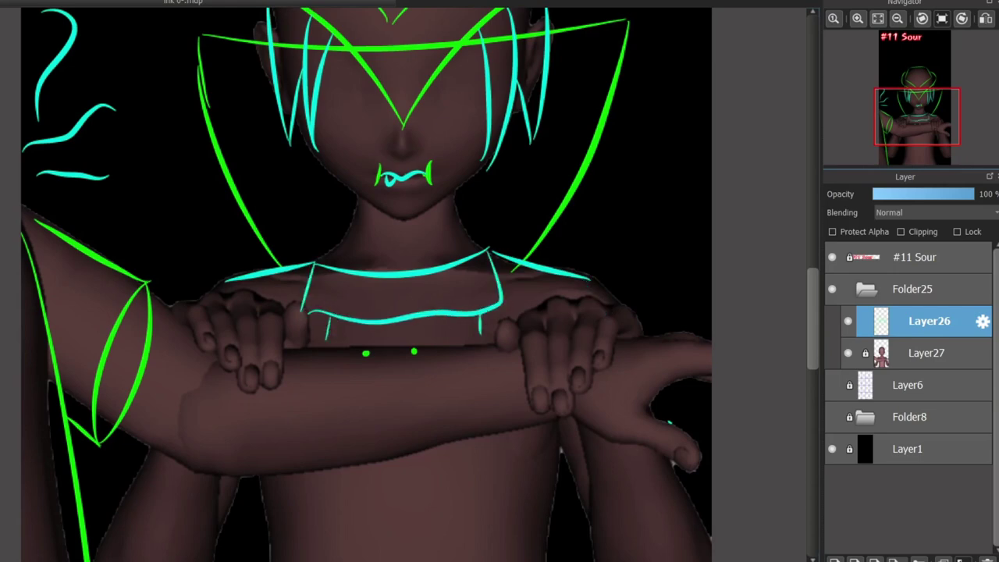
- Draw four long cyan garment lines down the torso from beneath the forearm to the canvas edge
scroll(696, 329, "down", 5)
left_click_drag(496, 139, 509, 445)
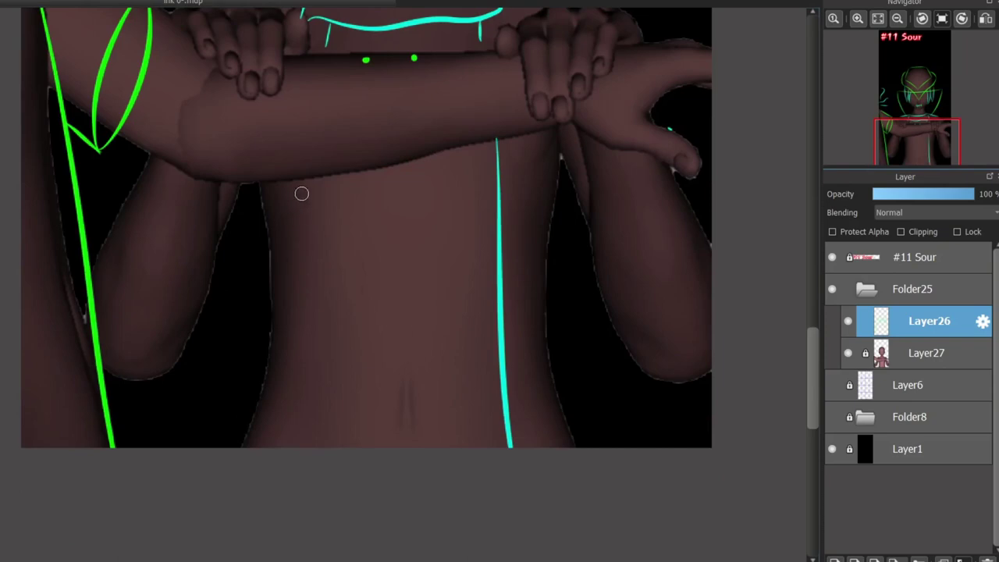
left_click_drag(313, 178, 294, 449)
left_click_drag(561, 156, 601, 448)
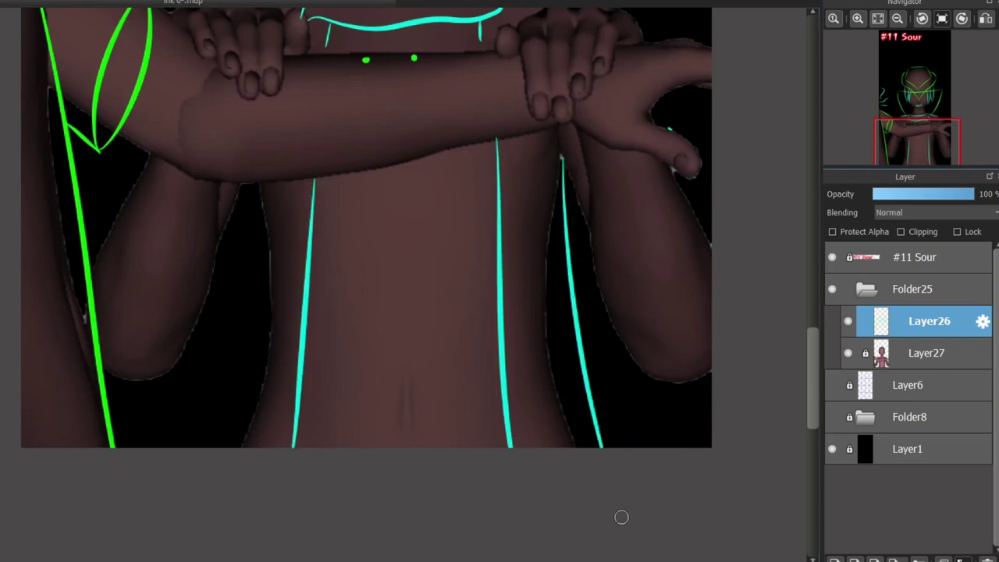
left_click_drag(263, 179, 214, 467)
- Draw a cyan ring around the index finger of the hand near the wrist
scroll(804, 346, "up", 6)
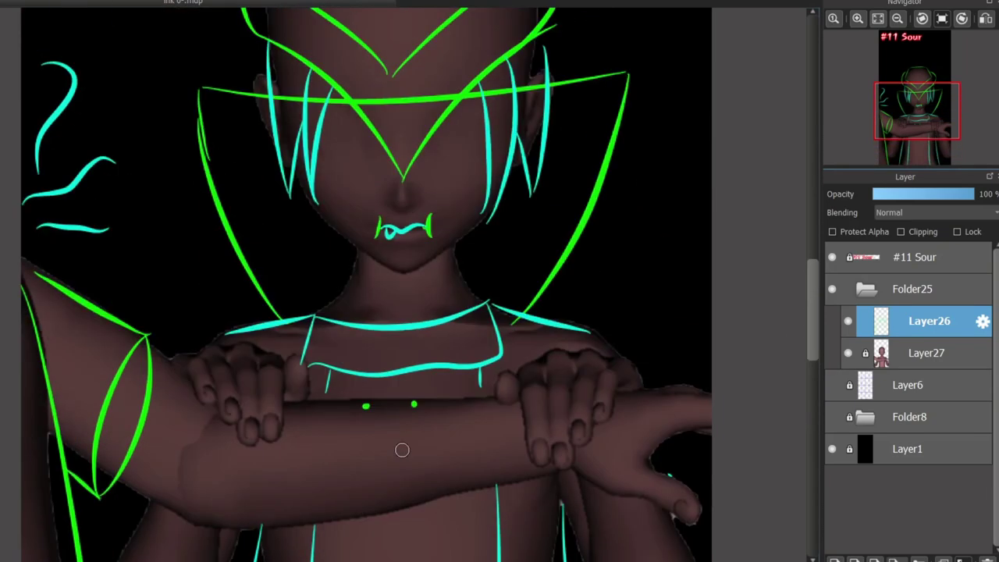
scroll(402, 450, "up", 2)
mouse_move(645, 391)
left_mouse_down()
mouse_move(690, 380)
mouse_move(691, 390)
left_mouse_up()
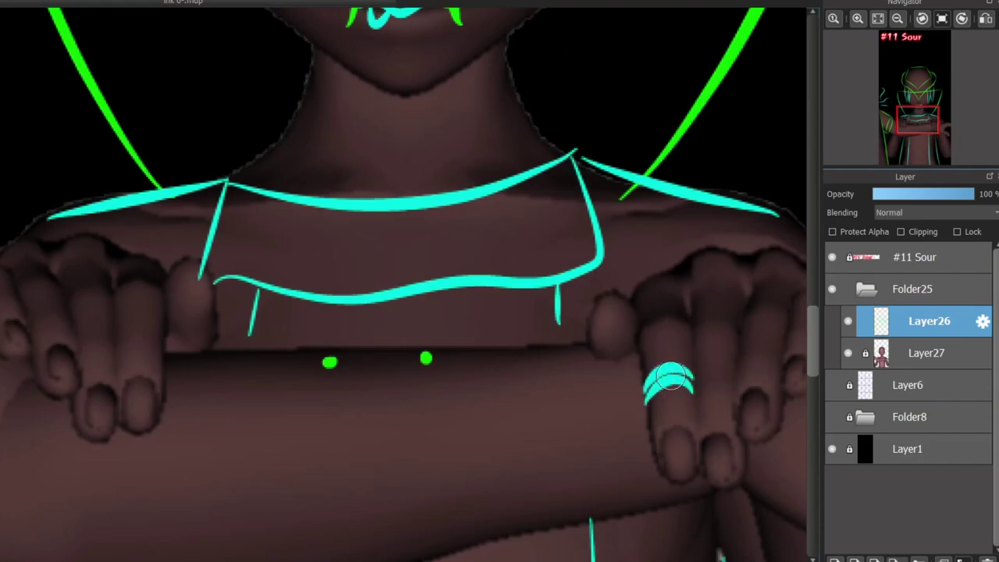
- Draw two converging cyan lines beside the head as the tail of a speech bubble
scroll(719, 556, "up", 5)
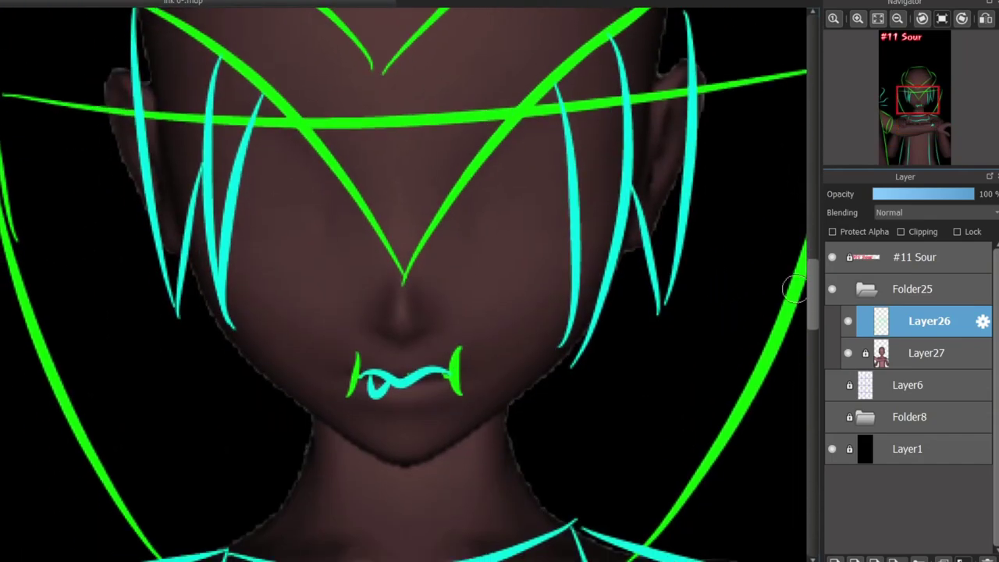
scroll(719, 556, "down", 3)
scroll(263, 187, "up", 2)
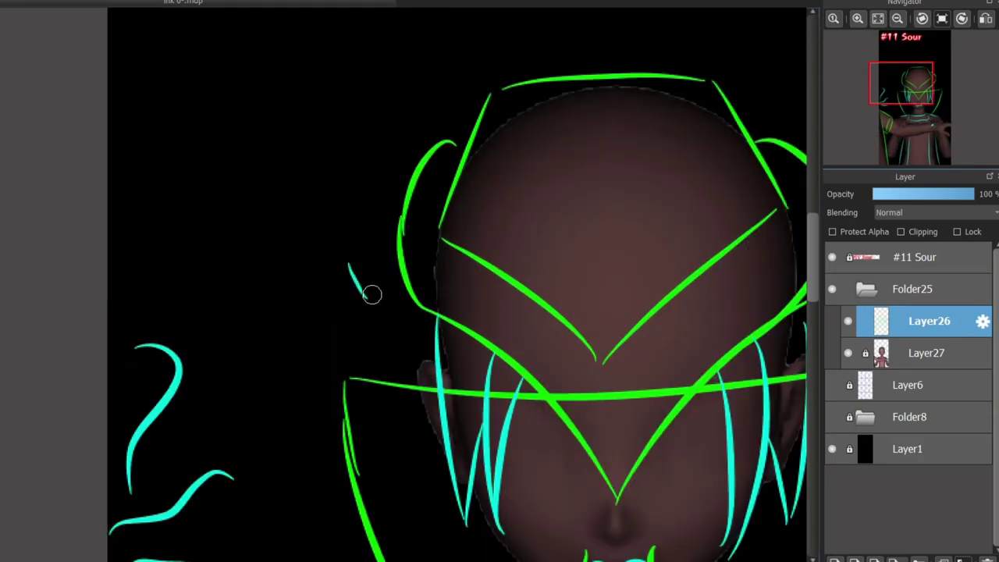
left_click_drag(345, 187, 365, 300)
left_click_drag(267, 216, 346, 293)
- Draw a cyan lemon with dotted skin on the black background above the speech bubble's tail
scroll(801, 252, "up", 3)
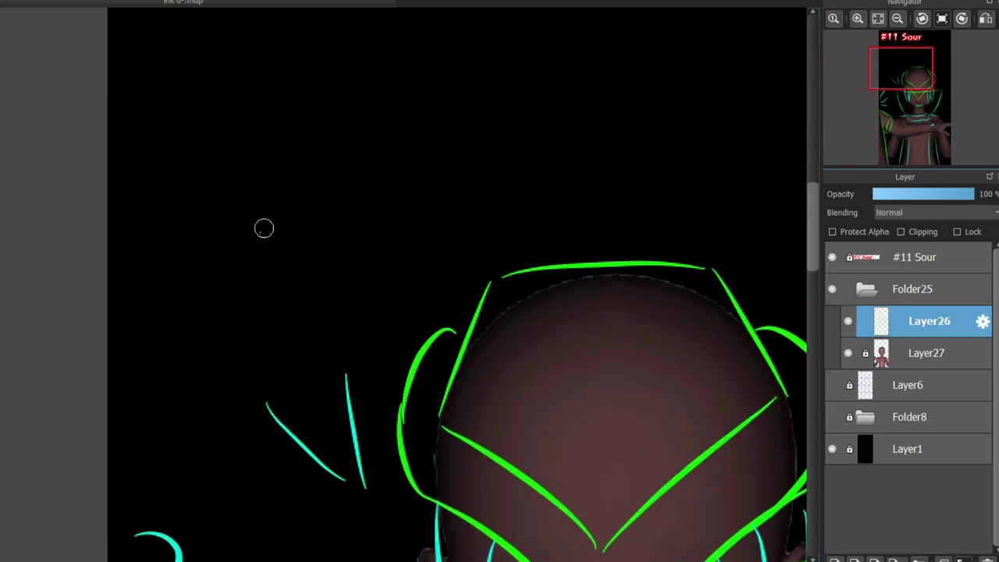
left_click_drag(363, 213, 266, 240)
left_click_drag(308, 272, 369, 213)
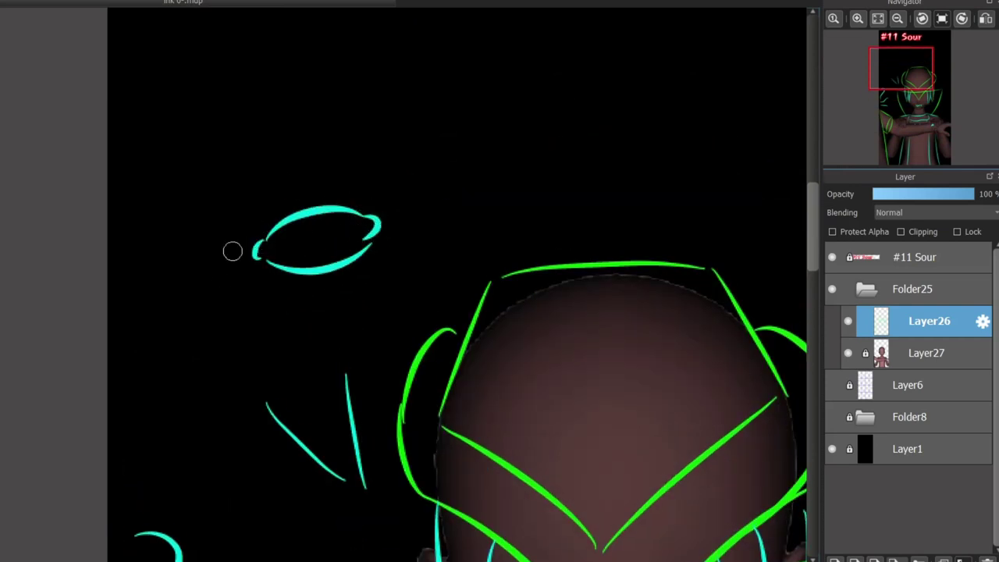
- Draw a cyan bottle next to the lemon, with an X on its label
mouse_move(205, 180)
left_mouse_down()
mouse_move(229, 315)
mouse_move(171, 310)
mouse_move(169, 70)
left_mouse_up()
key("ctrl+z")
left_click_drag(171, 77, 192, 125)
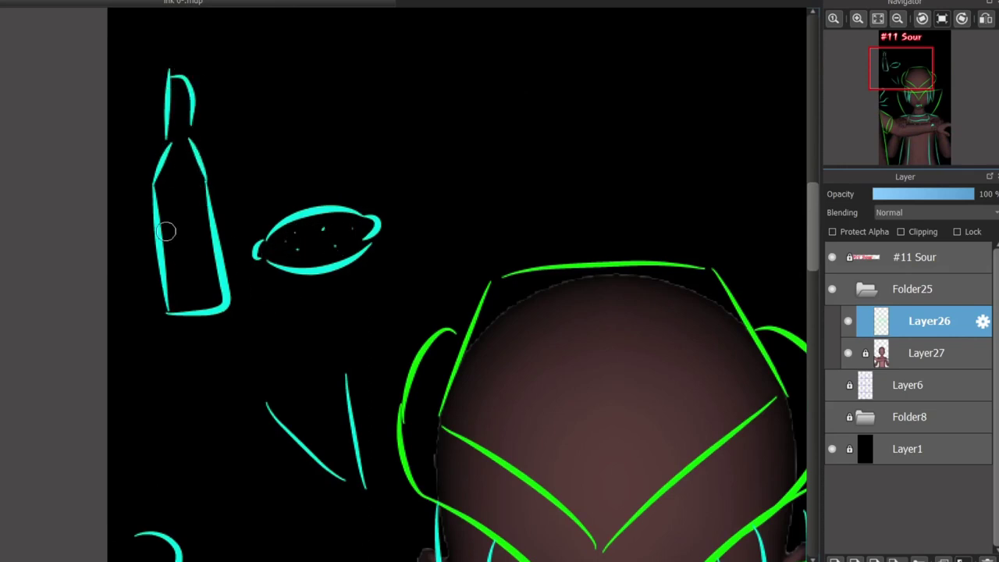
left_click_drag(164, 204, 199, 250)
left_click_drag(193, 209, 181, 251)
- Draw the cyan speech bubble outline around the bottle and lemon, connecting it to the tail
left_click_drag(257, 383, 160, 360)
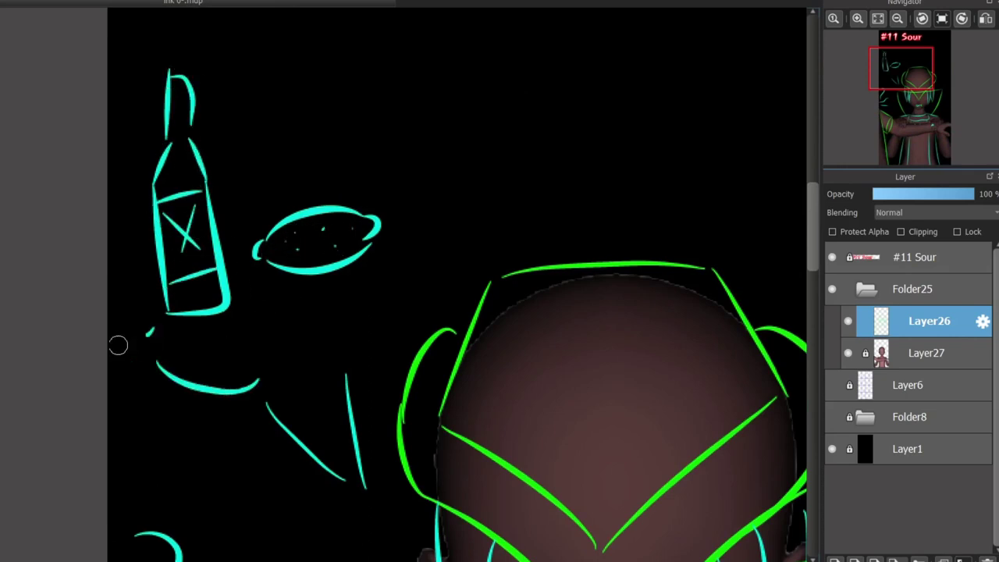
left_click_drag(109, 337, 156, 357)
left_click(422, 209)
mouse_move(360, 358)
left_mouse_down()
mouse_move(430, 215)
mouse_move(111, 89)
mouse_move(241, 60)
mouse_move(364, 54)
left_mouse_up()
key("ctrl+z")
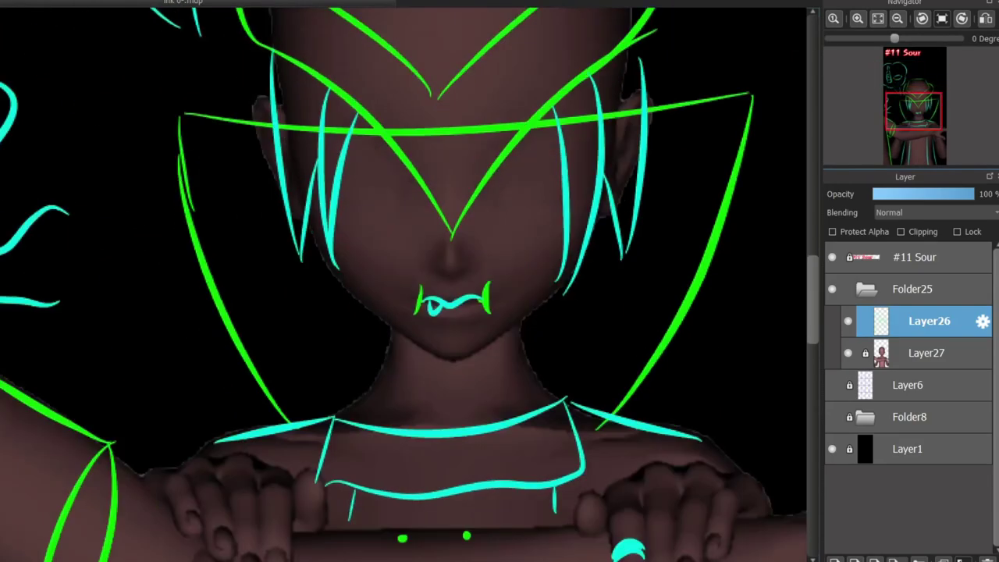
scroll(406, 284, "down", 5)
scroll(406, 284, "up", 5)
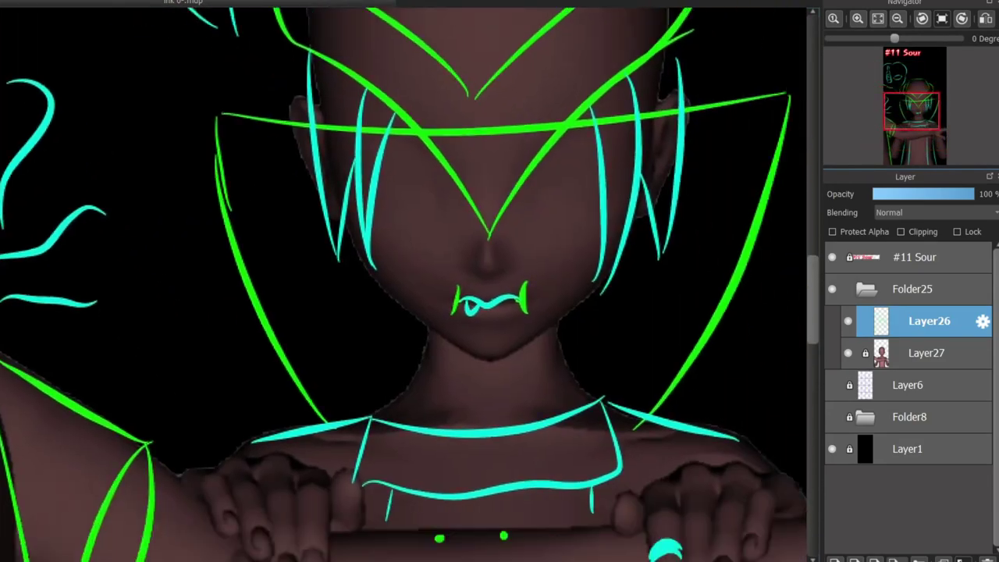
scroll(406, 284, "down", 8)
scroll(368, 290, "up", 10)
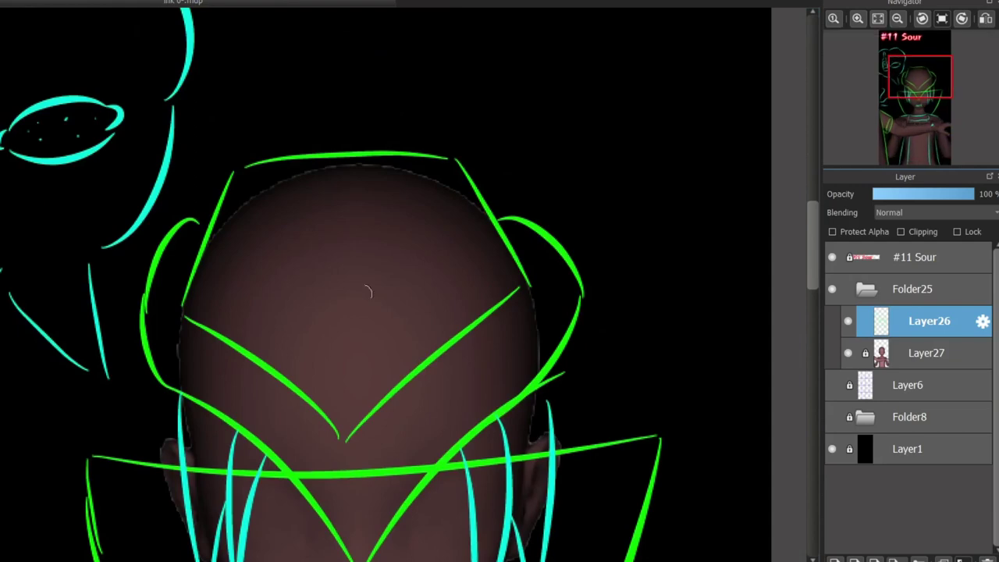
- Draw a cyan V across the headwear just above the green V on the forehead
left_click_drag(495, 249, 340, 353)
left_click_drag(209, 260, 343, 353)
scroll(801, 251, "down", 2)
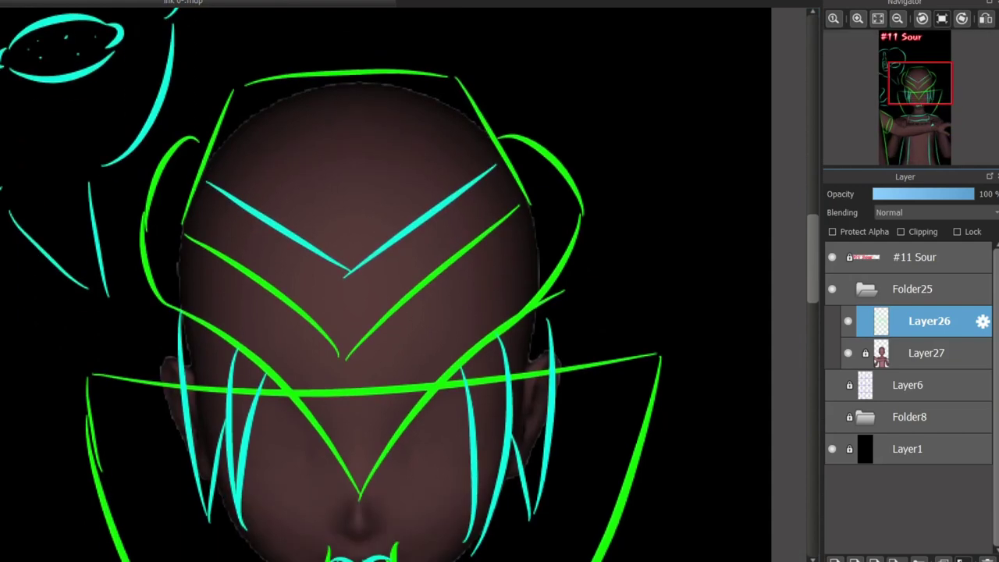
- Draw cyan curves around the headwear's two side lobes and two short curves running inward from its upper corners
mouse_move(526, 314)
left_mouse_down()
mouse_move(517, 119)
mouse_move(499, 134)
left_mouse_up()
left_click_drag(160, 298, 197, 142)
mouse_move(248, 92)
left_mouse_down()
mouse_move(322, 183)
mouse_move(296, 130)
mouse_move(321, 184)
left_mouse_up()
key("ctrl+z")
left_click_drag(441, 81, 379, 173)
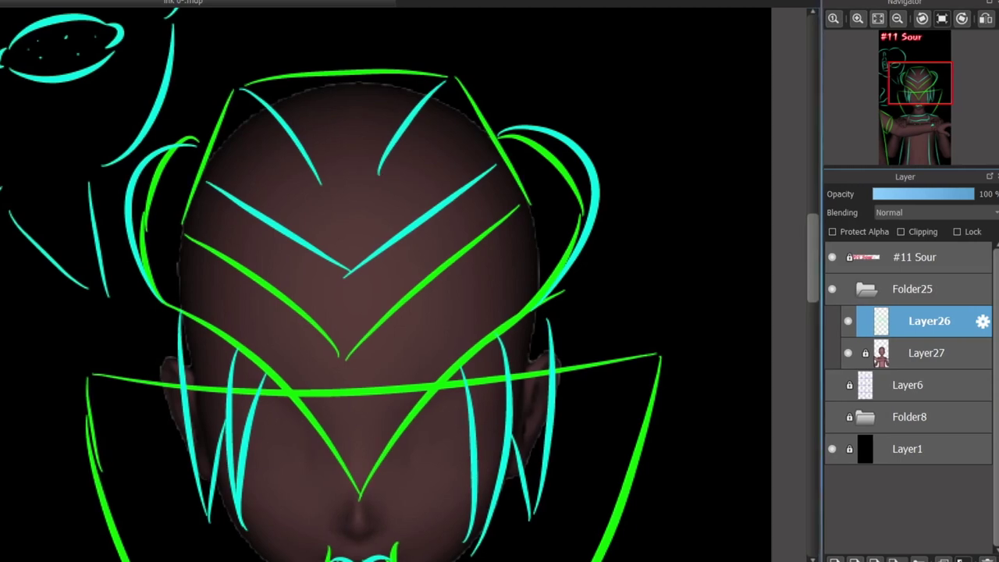
- Try to sketch cyan lines in the gap between the thumb and fingers of the outstretched hand
scroll(386, 285, "down", 12)
scroll(386, 284, "down", 3)
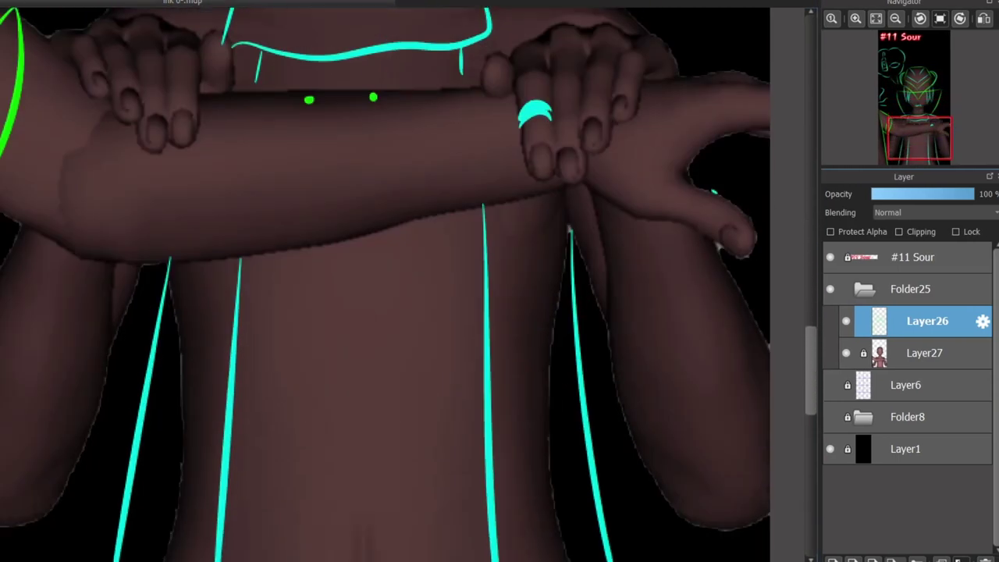
scroll(386, 284, "up", 3)
scroll(386, 284, "down", 2)
scroll(713, 289, "up", 1)
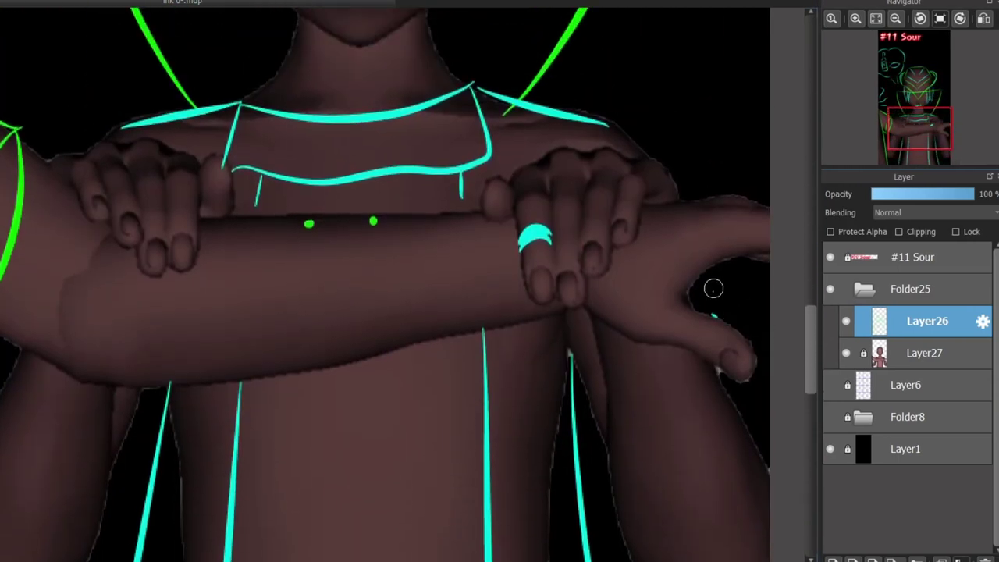
left_click_drag(702, 303, 769, 357)
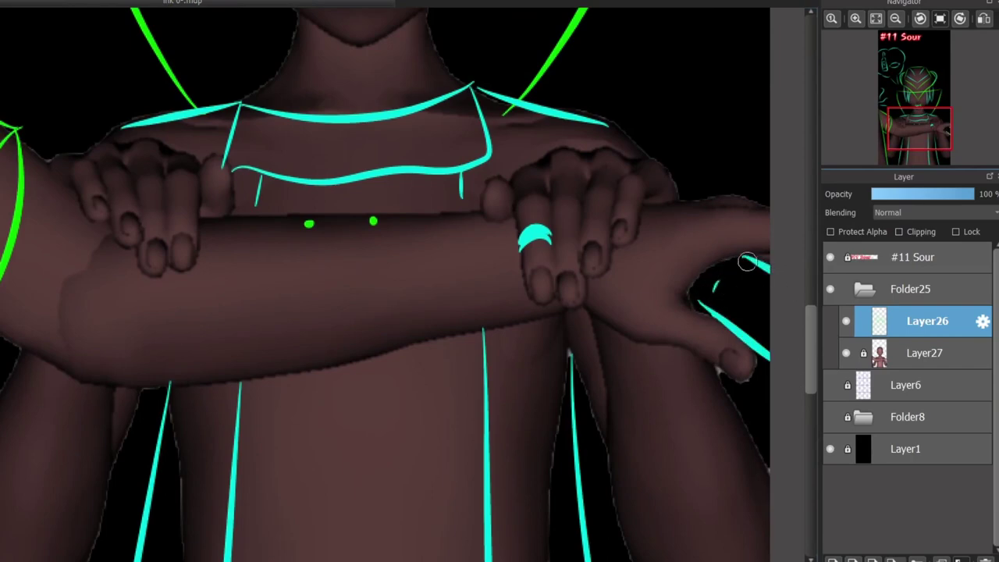
left_click_drag(747, 263, 753, 344)
left_click_drag(719, 275, 734, 314)
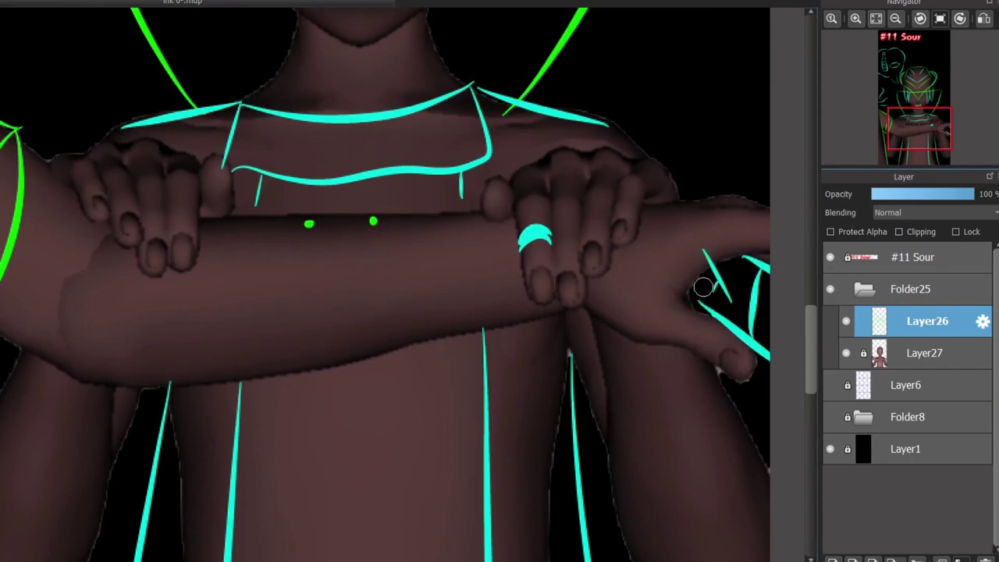
key("ctrl+z")
key("ctrl+z")
key("ctrl+z")
scroll(789, 308, "down", 5)
scroll(785, 327, "up", 6)
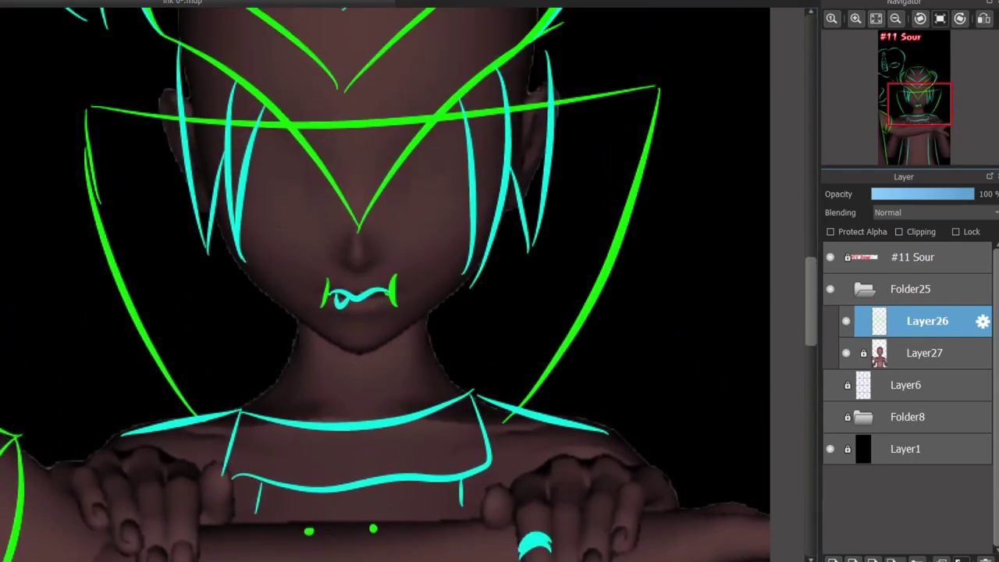
- Try to draw crossing cyan diagonal lines over the torso between the two vertical clothing lines
scroll(785, 326, "down", 6)
scroll(387, 296, "down", 1)
left_click_drag(456, 324, 266, 437)
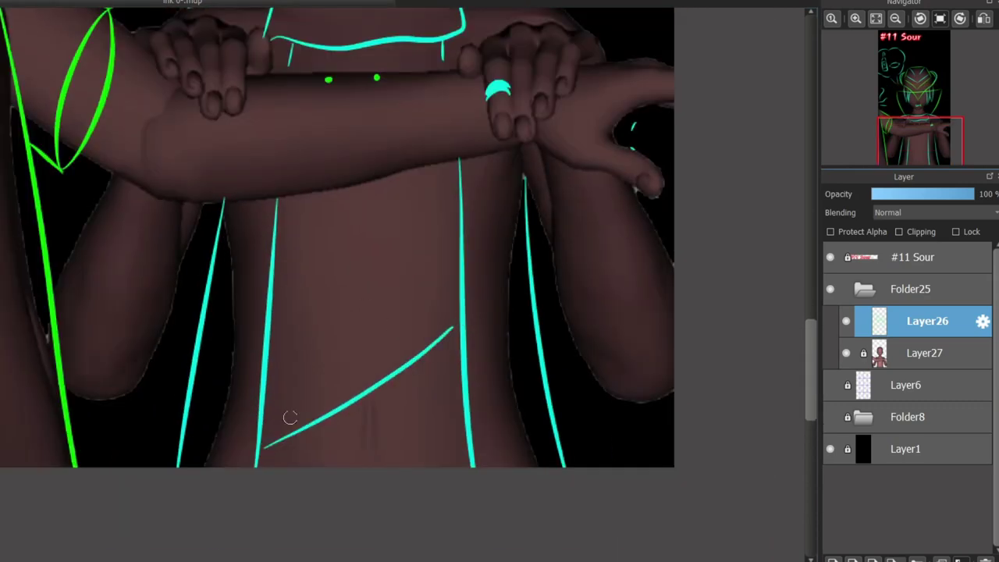
key("ctrl+z")
key("ctrl+z")
mouse_move(450, 216)
left_mouse_down()
mouse_move(311, 367)
mouse_move(270, 361)
left_mouse_up()
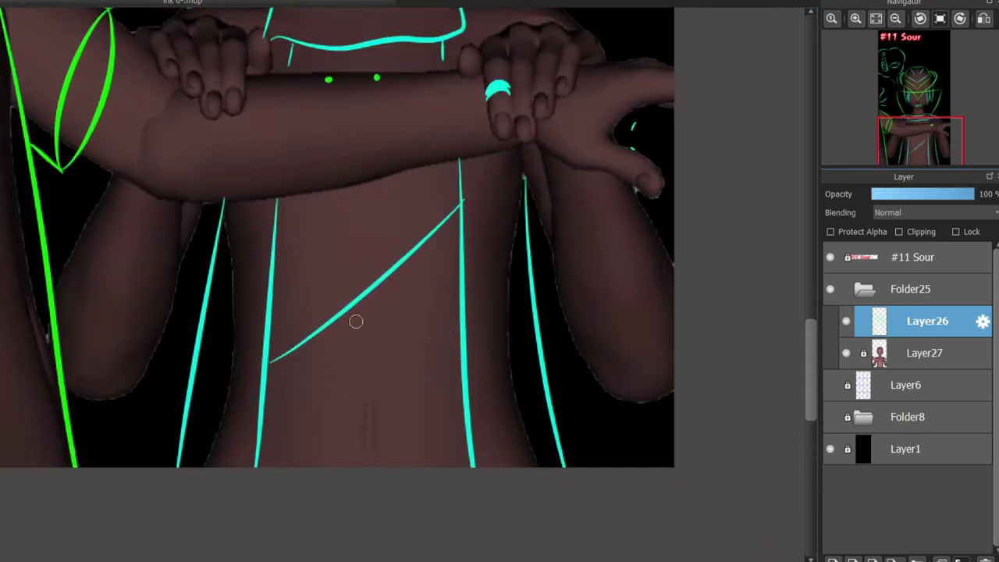
left_click_drag(356, 321, 468, 449)
key("ctrl+z")
key("ctrl+z")
- Draw a short cyan curved line below each of the two green dots on the forearm
scroll(801, 336, "up", 7)
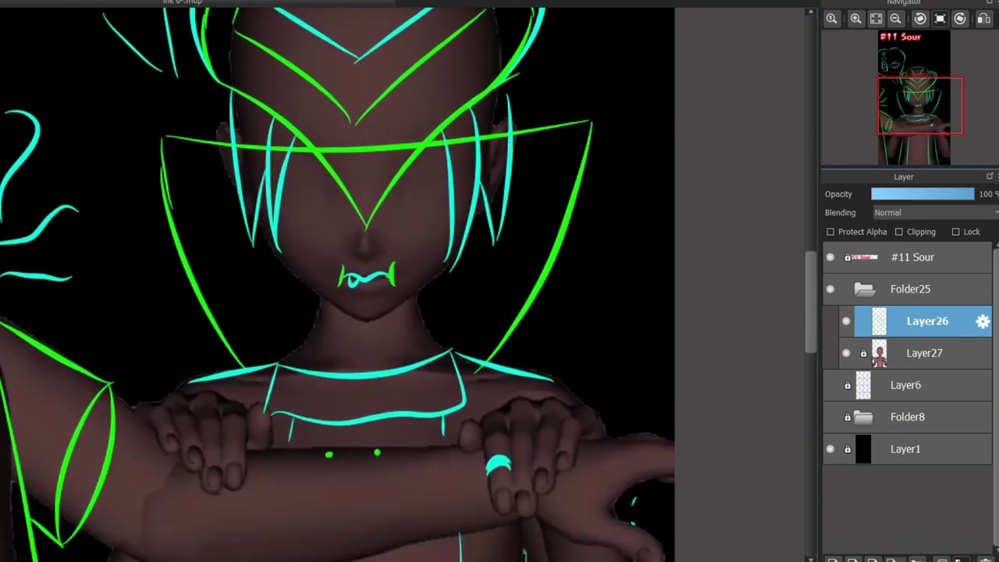
scroll(337, 284, "down", 2)
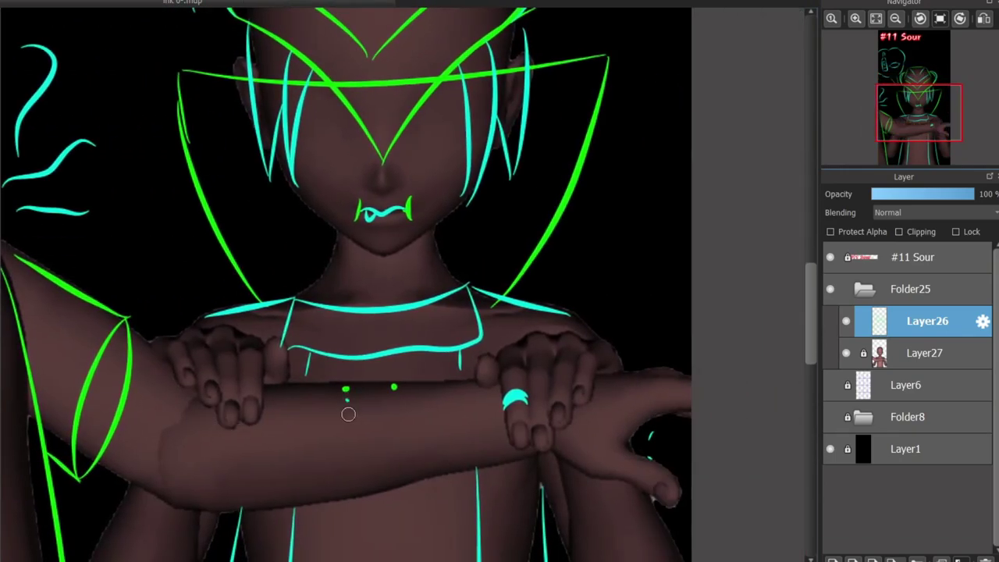
scroll(789, 320, "down", 3)
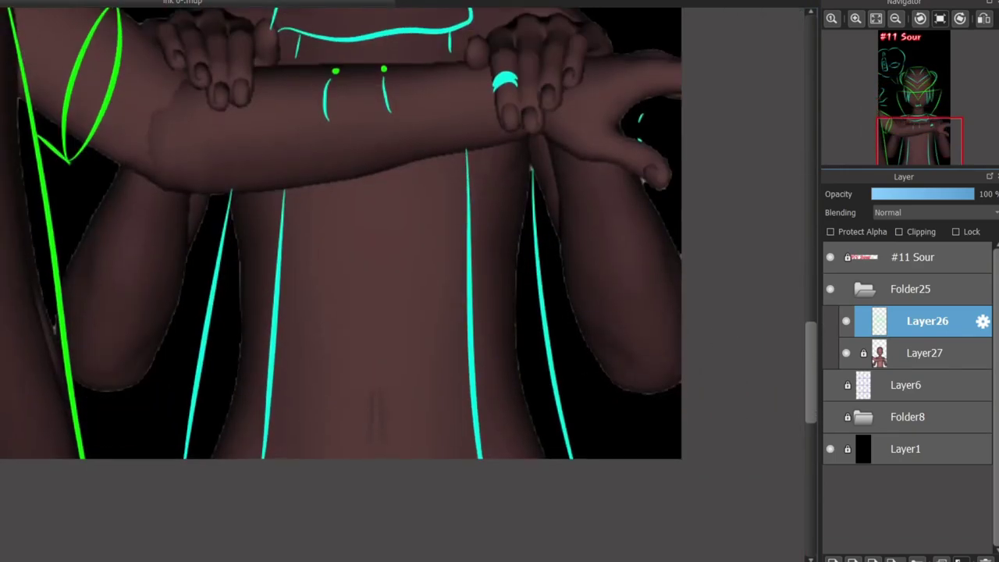
- Draw a cyan cut lemon half with radiating segments behind the whole lemon in the speech bubble
scroll(787, 265, "up", 8)
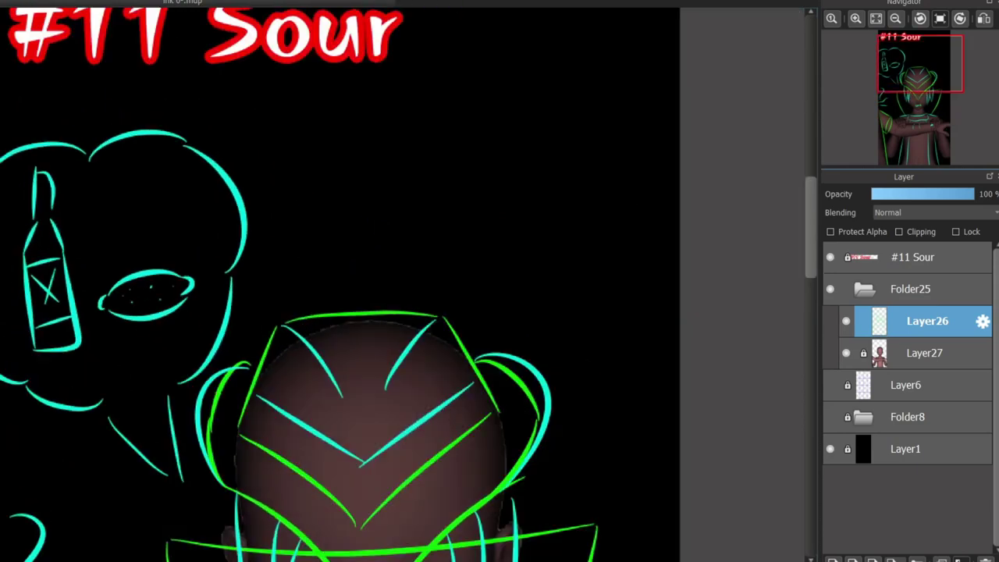
scroll(36, 228, "up", 2)
mouse_move(284, 315)
left_mouse_down()
mouse_move(314, 325)
mouse_move(299, 227)
mouse_move(367, 328)
left_mouse_up()
key("ctrl+z")
mouse_move(357, 264)
left_mouse_down()
mouse_move(299, 296)
mouse_move(380, 294)
left_mouse_up()
mouse_move(327, 341)
left_mouse_down()
mouse_move(321, 250)
mouse_move(387, 257)
mouse_move(418, 281)
mouse_move(373, 332)
left_mouse_up()
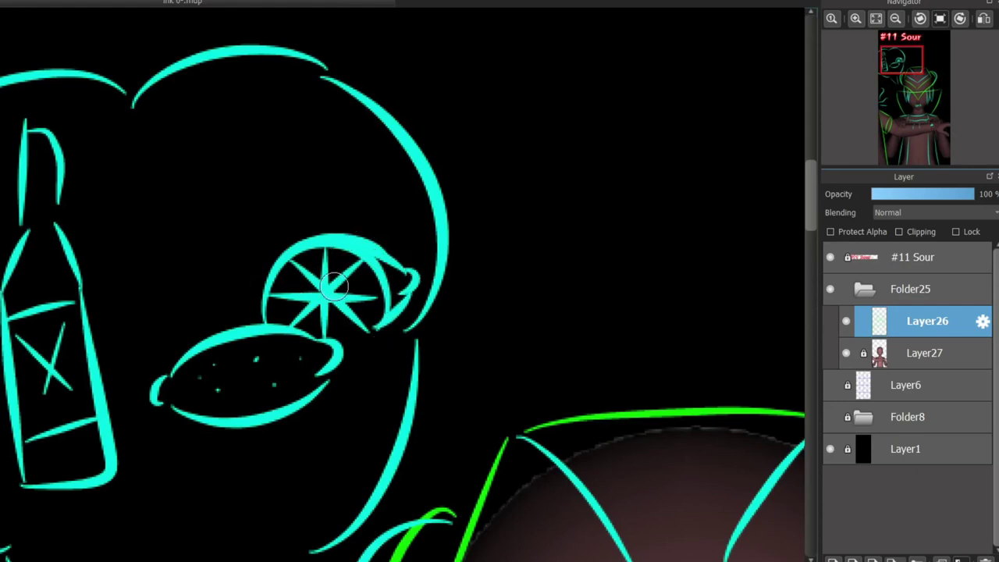
- Erase the X on the bottle's label and draw a cyan L in its place
scroll(332, 287, "down", 3)
scroll(278, 271, "up", 5)
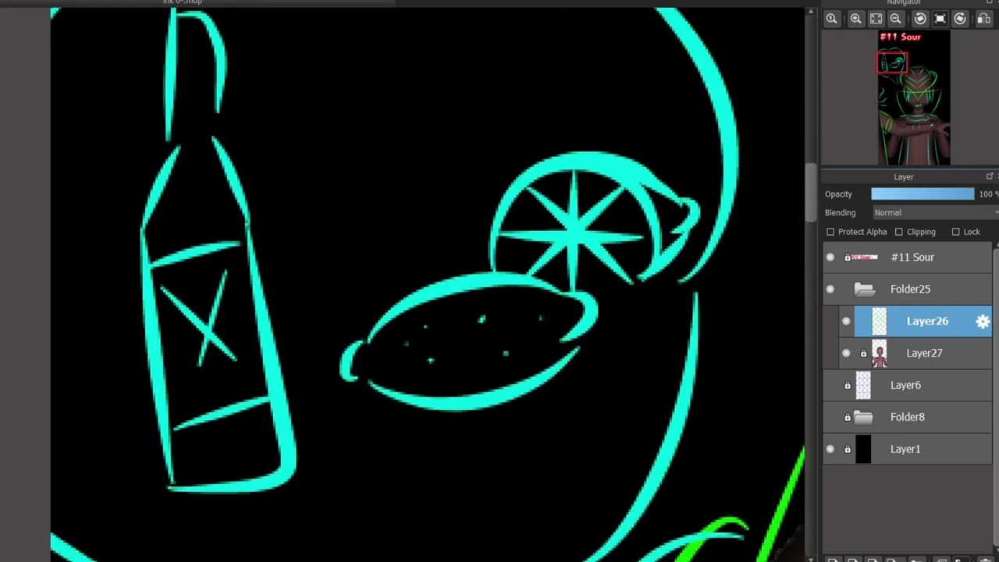
left_click_drag(227, 301, 199, 359)
left_click_drag(216, 260, 232, 359)
left_click_drag(195, 277, 148, 324)
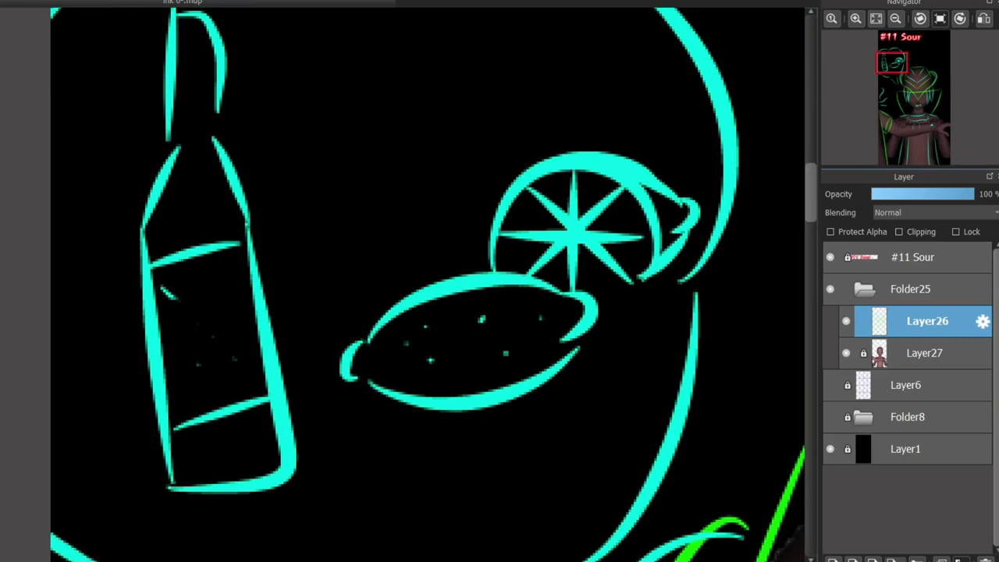
left_click_drag(164, 269, 217, 312)
key("ctrl+z")
left_click_drag(164, 273, 236, 357)
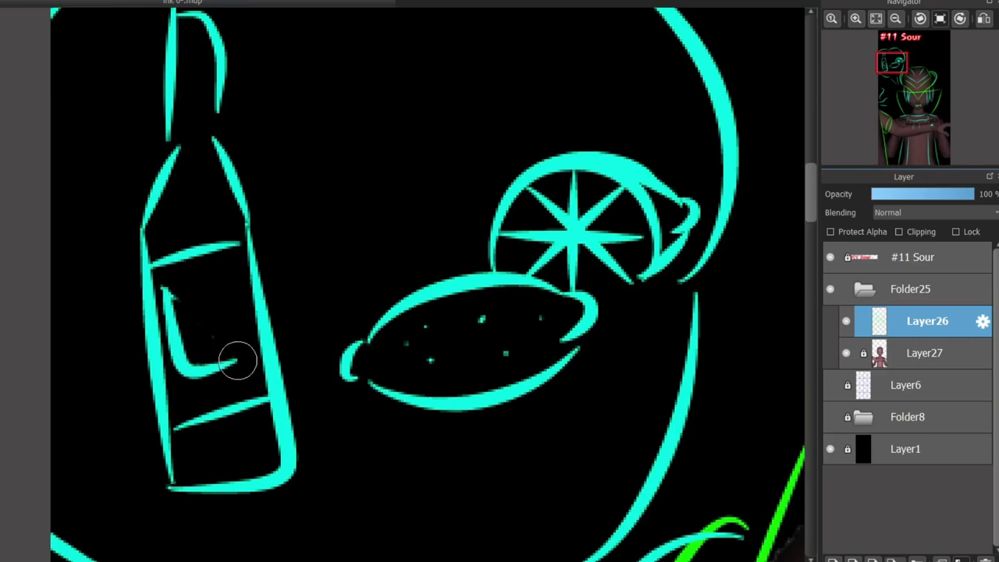
- Add slanted cyan strokes across the tall wavy mark above the raised arm
scroll(237, 356, "down", 2)
scroll(460, 284, "down", 2)
scroll(460, 390, "up", 3)
left_click_drag(468, 312, 403, 531)
left_click_drag(391, 468, 390, 117)
left_click_drag(148, 8, 234, 166)
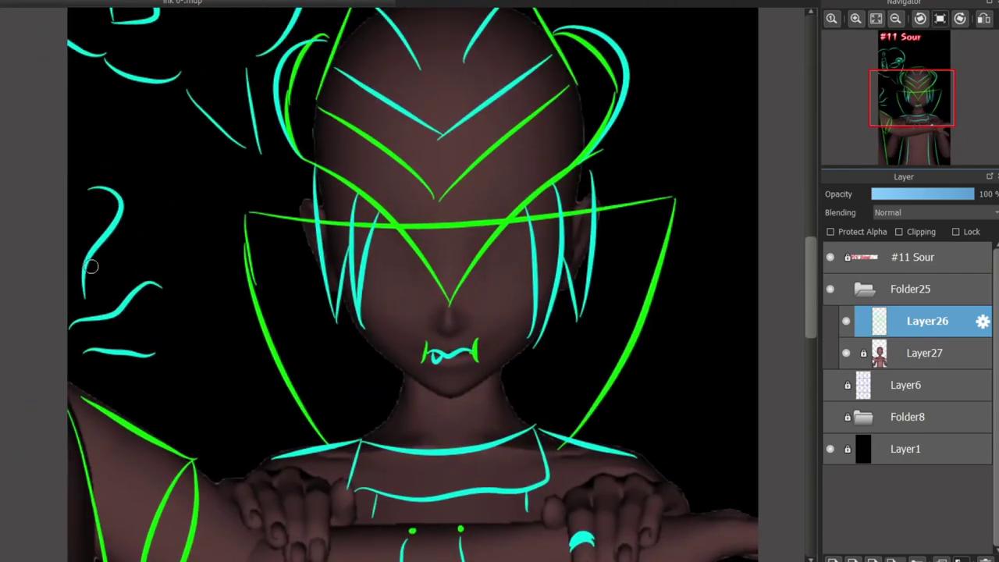
left_click_drag(82, 286, 153, 234)
scroll(758, 234, "up", 1)
- Draw cyan folded cuffs with pointed flaps and small button dots on both sleeves below the crossing forearm
scroll(431, 468, "down", 5)
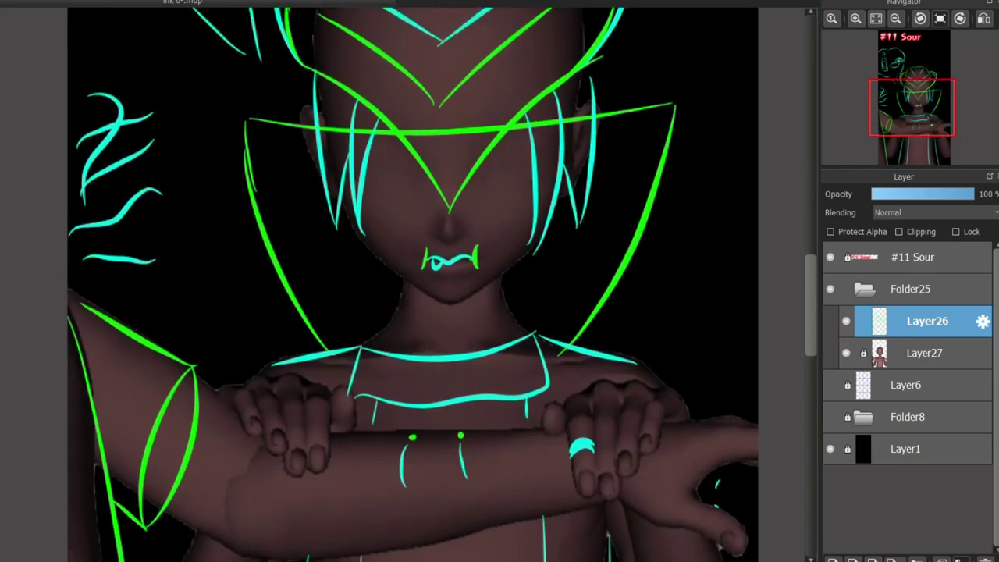
scroll(431, 560, "right", 3)
left_click_drag(515, 308, 614, 303)
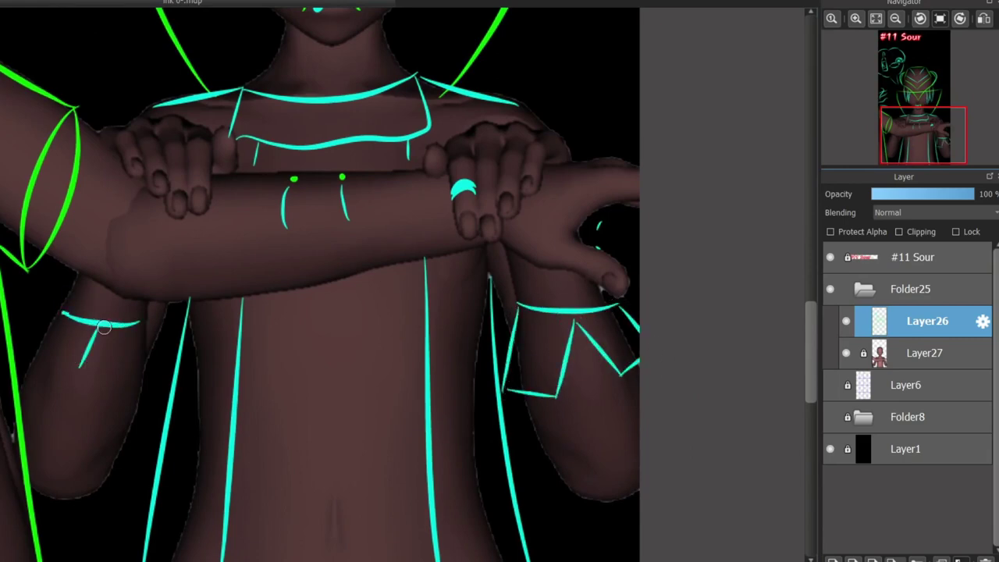
key("ctrl+z")
left_click_drag(107, 327, 136, 391)
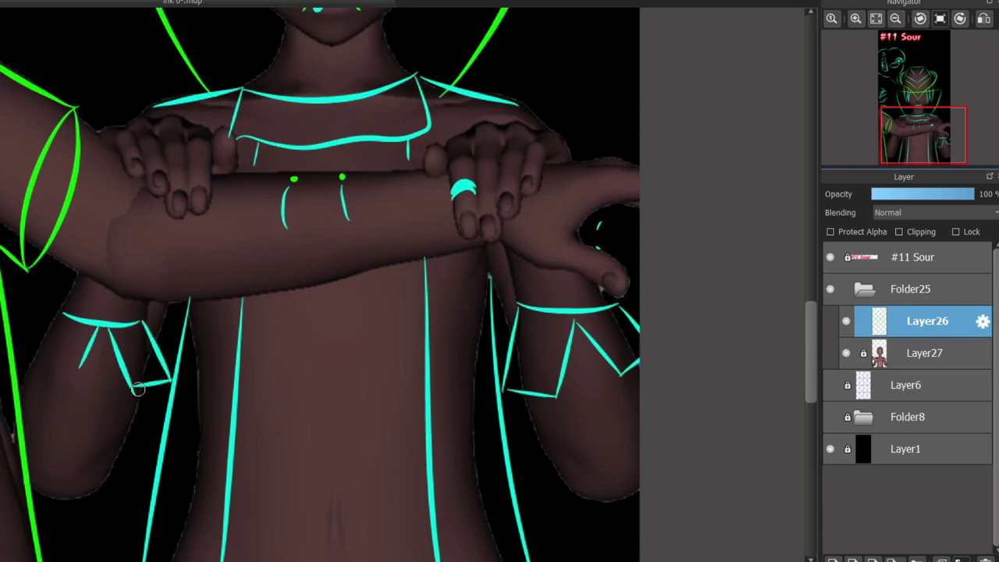
left_click_drag(13, 357, 55, 311)
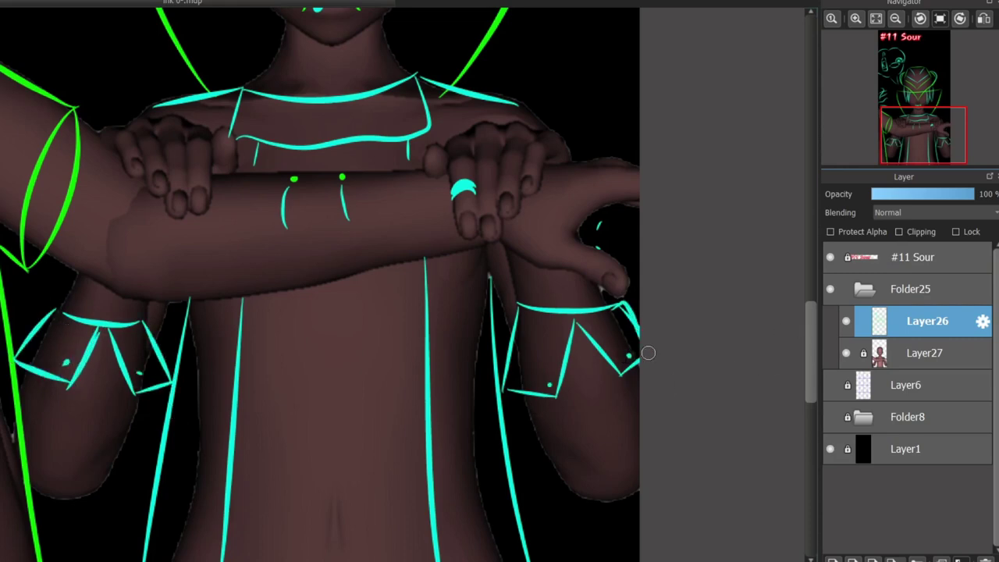
- Lasso both lemons, move and tilt them toward the bottle, and extend the cut lemon's lower edge to the whole lemon
scroll(800, 318, "up", 5)
scroll(758, 302, "down", 6)
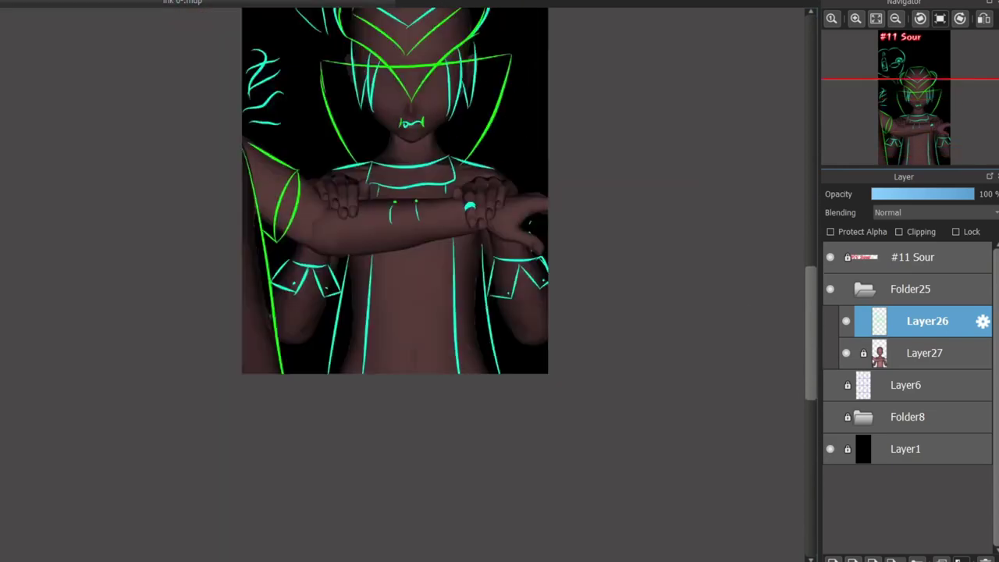
scroll(297, 215, "up", 6)
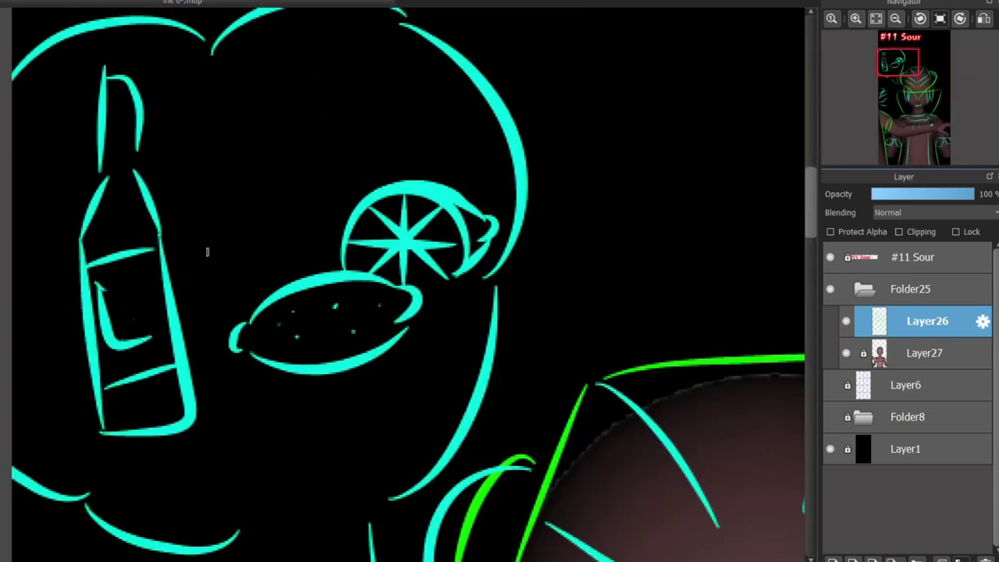
left_click_drag(217, 241, 444, 392)
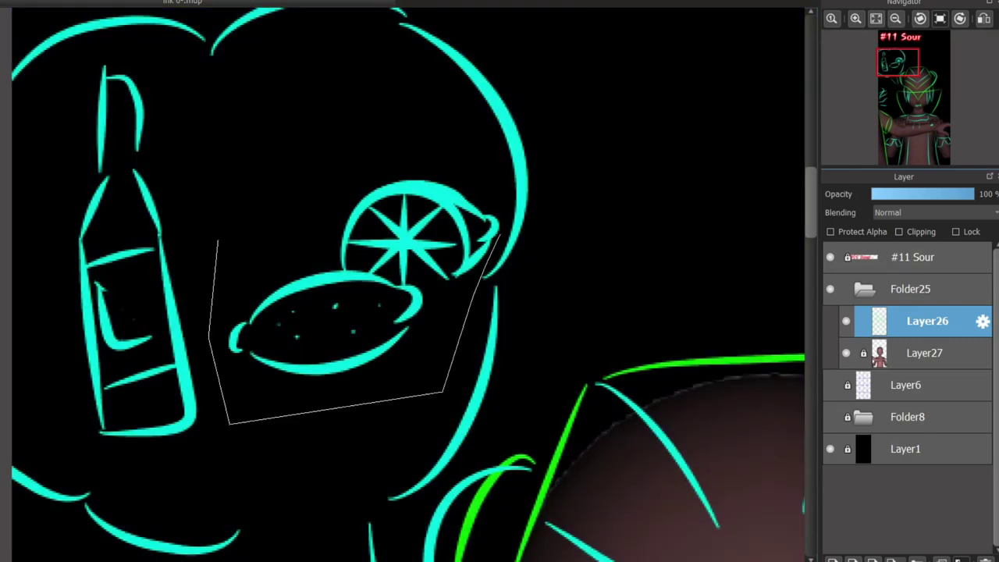
mouse_move(498, 234)
left_mouse_down()
mouse_move(255, 210)
mouse_move(217, 239)
left_mouse_up()
key("ctrl+t")
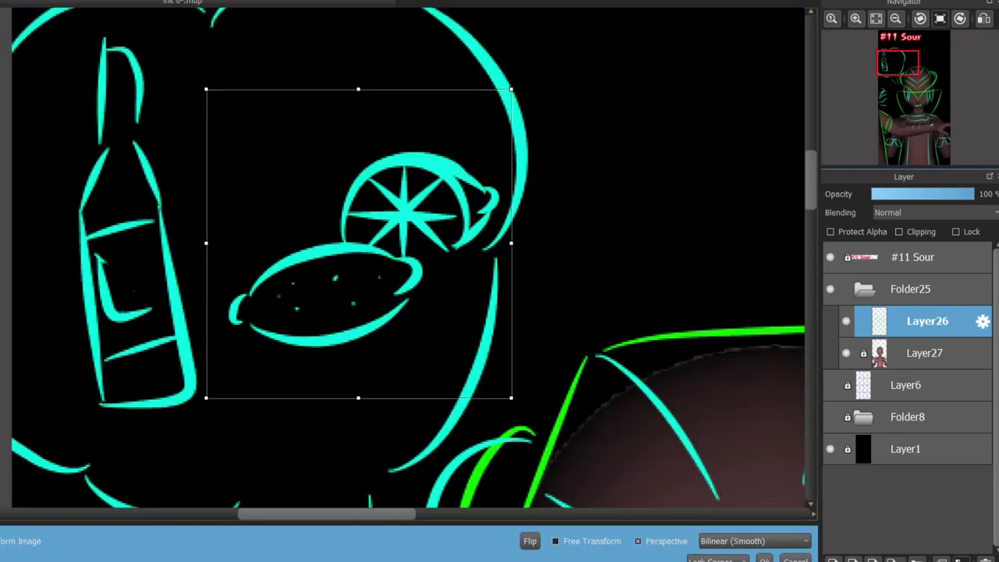
left_click_drag(359, 249, 324, 207)
left_click_drag(516, 336, 504, 355)
key("Return")
scroll(406, 258, "up", 1)
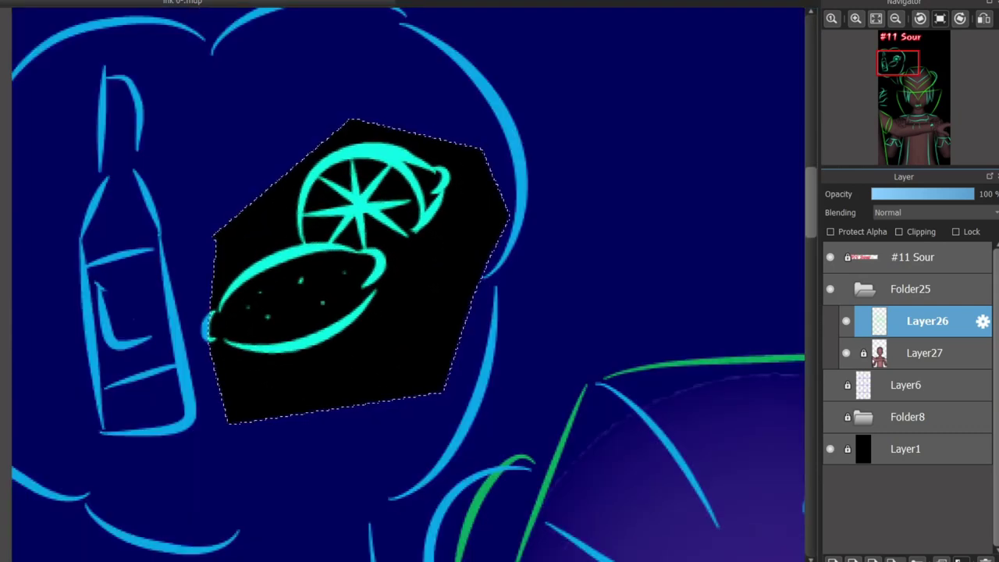
key("ctrl+d")
left_click_drag(423, 222, 374, 277)
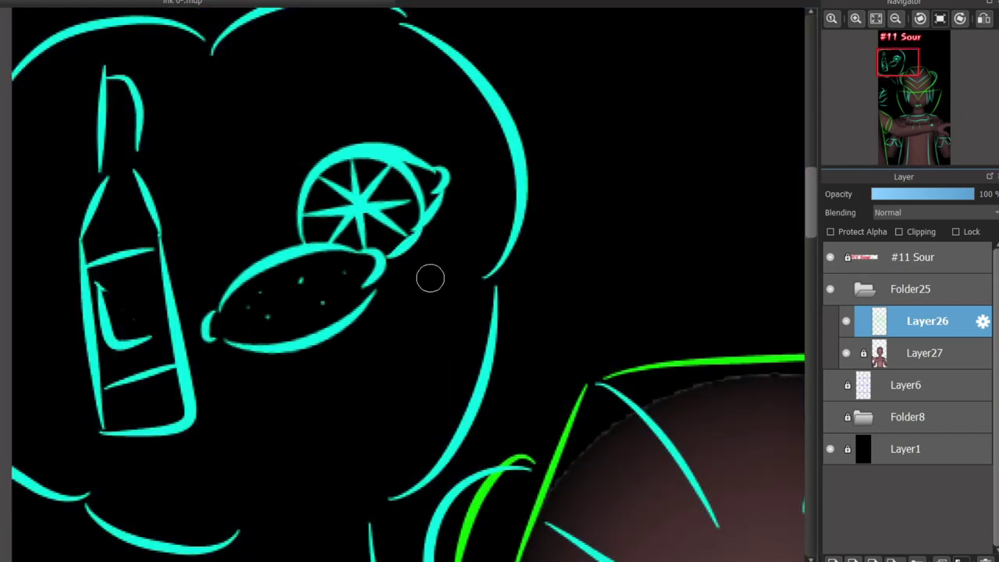
- Lower Layer26's opacity to 37% and lock the layer
scroll(403, 271, "down", 5)
scroll(403, 271, "up", 6)
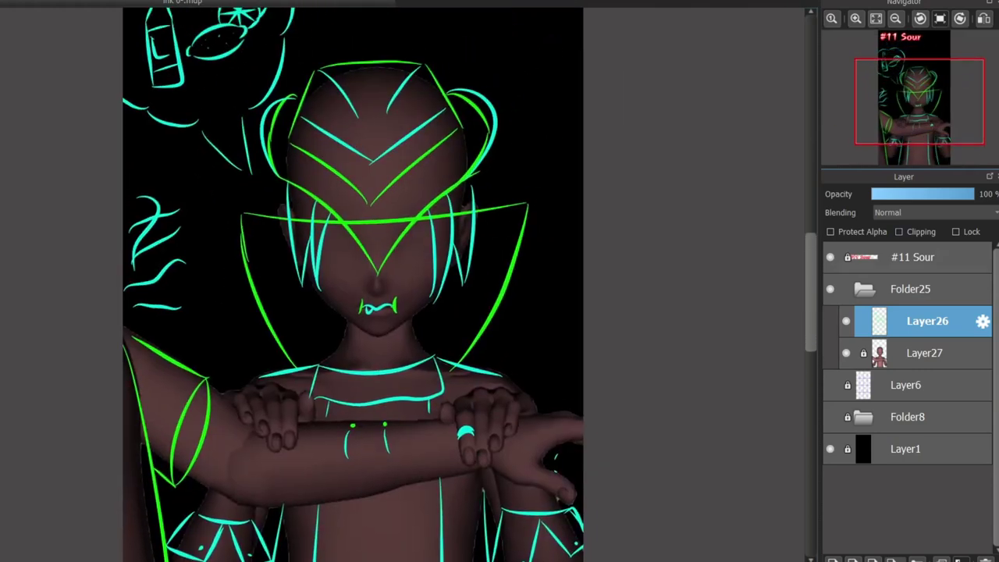
left_click(911, 193)
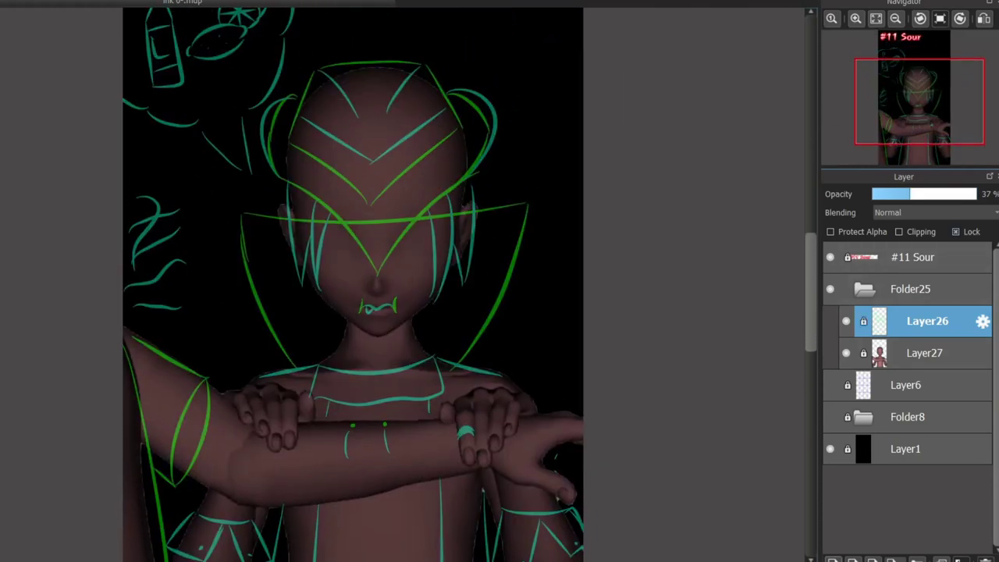
- Add a new layer above Layer26 and ink the little finger of the ringed hand in white
key("ctrl+shift+n")
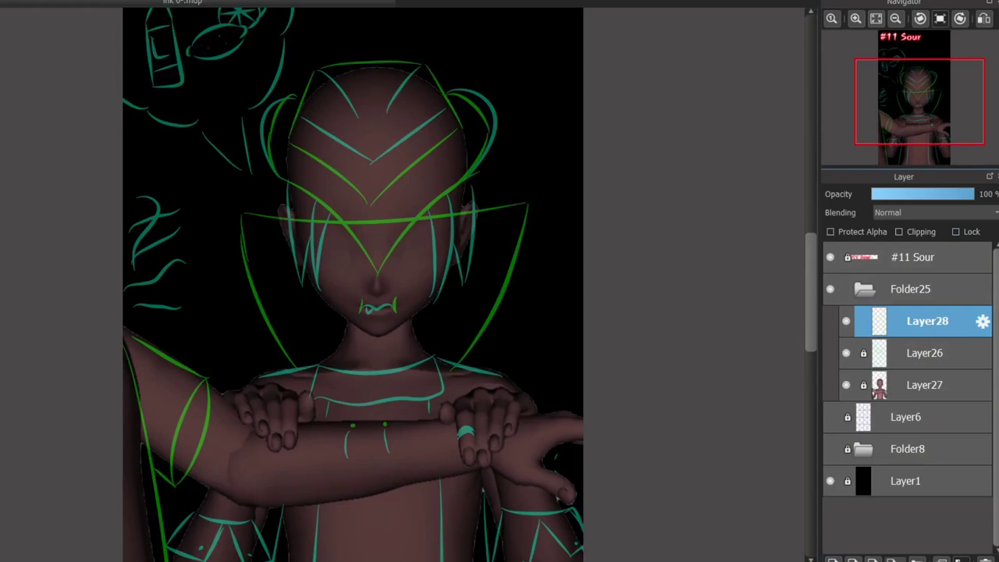
scroll(446, 402, "up", 6)
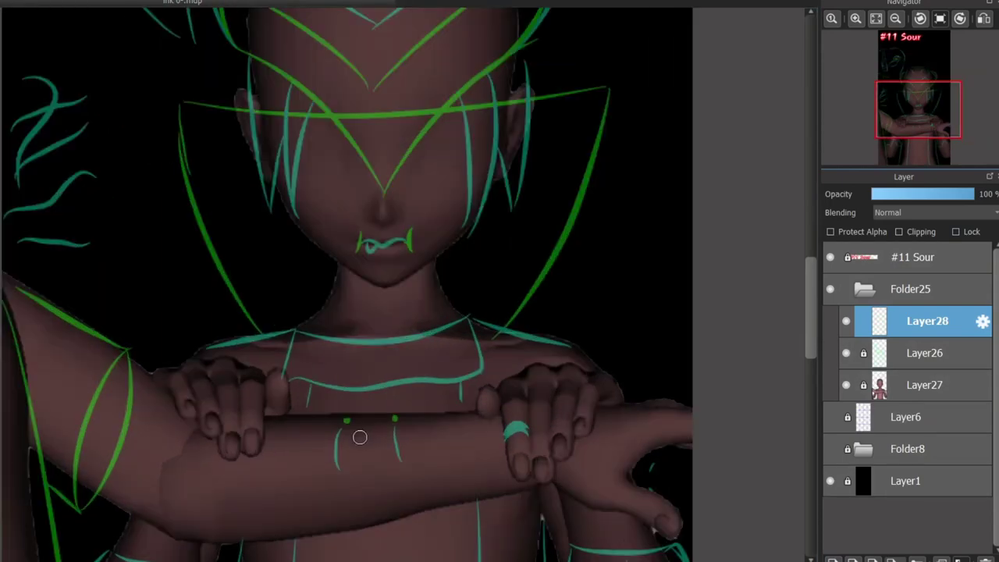
scroll(658, 426, "down", 2)
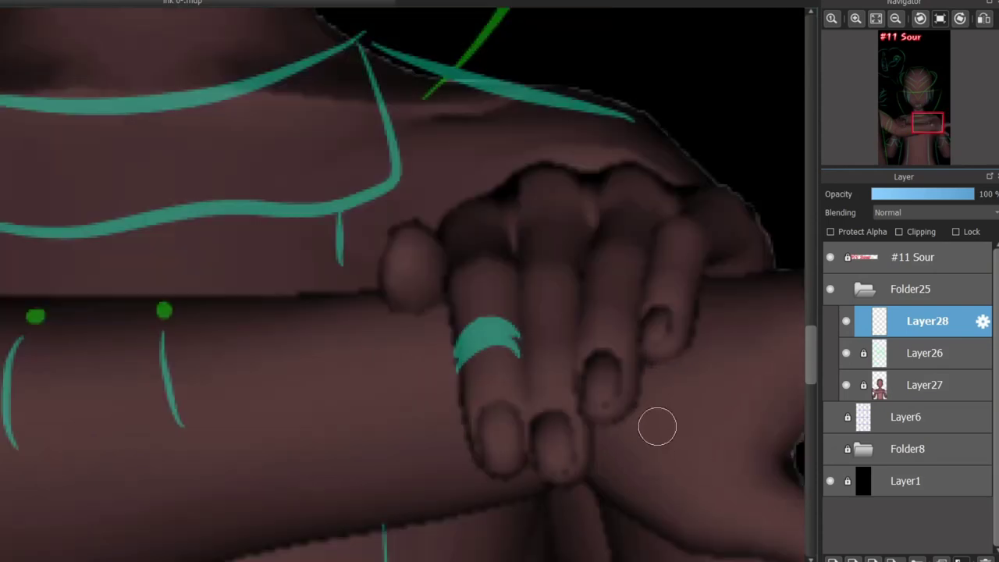
mouse_move(662, 240)
left_mouse_down()
mouse_move(661, 269)
mouse_move(536, 346)
mouse_move(636, 335)
mouse_move(658, 232)
left_mouse_up()
key("ctrl+z")
key("ctrl+z")
left_click_drag(708, 200, 660, 234)
left_click_drag(644, 335, 674, 301)
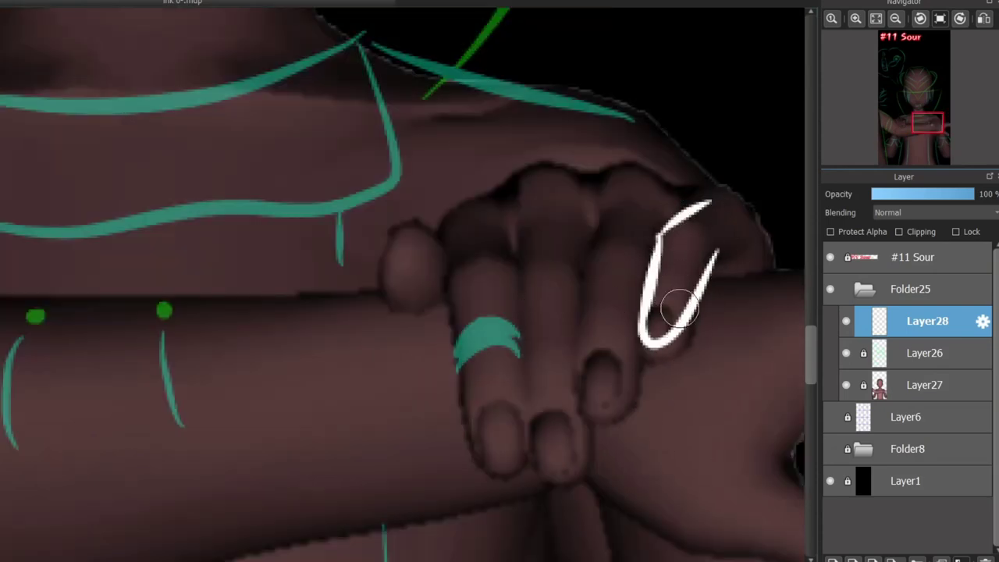
key("ctrl+z")
mouse_move(645, 336)
left_mouse_down()
mouse_move(710, 262)
mouse_move(696, 302)
mouse_move(712, 257)
left_mouse_up()
key("ctrl+z")
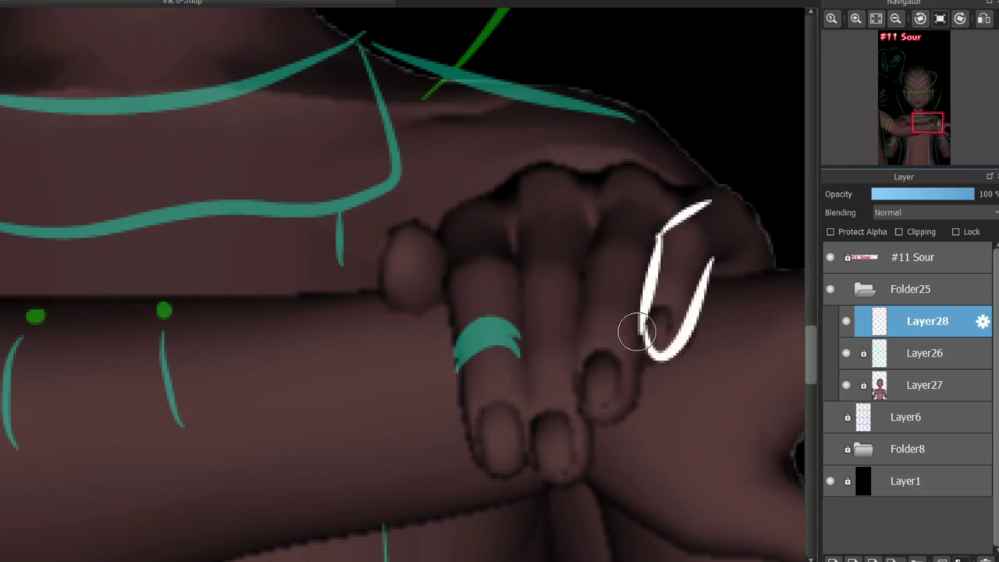
- Ink the ring finger, the two outer knuckles and the ring band on the ringed hand
mouse_move(597, 260)
left_mouse_down()
mouse_move(580, 355)
mouse_move(630, 364)
mouse_move(647, 350)
mouse_move(591, 259)
mouse_move(624, 175)
mouse_move(671, 184)
left_mouse_up()
key("ctrl+z")
key("ctrl+z")
key("ctrl+z")
mouse_move(683, 207)
left_mouse_down()
mouse_move(747, 217)
mouse_move(742, 208)
mouse_move(773, 258)
left_mouse_up()
left_click_drag(524, 351, 461, 356)
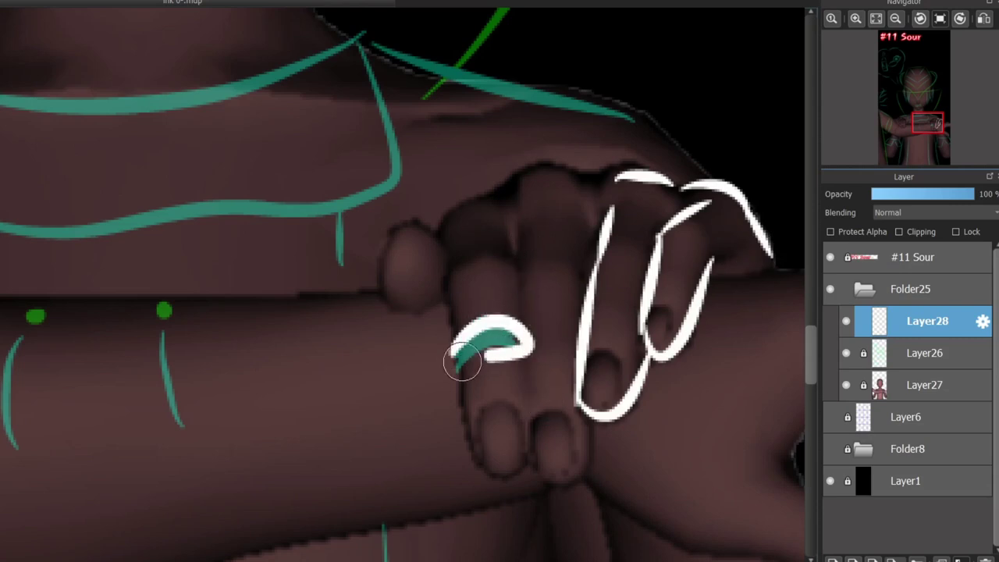
key("ctrl+z")
mouse_move(521, 328)
left_mouse_down()
mouse_move(457, 355)
mouse_move(525, 355)
left_mouse_up()
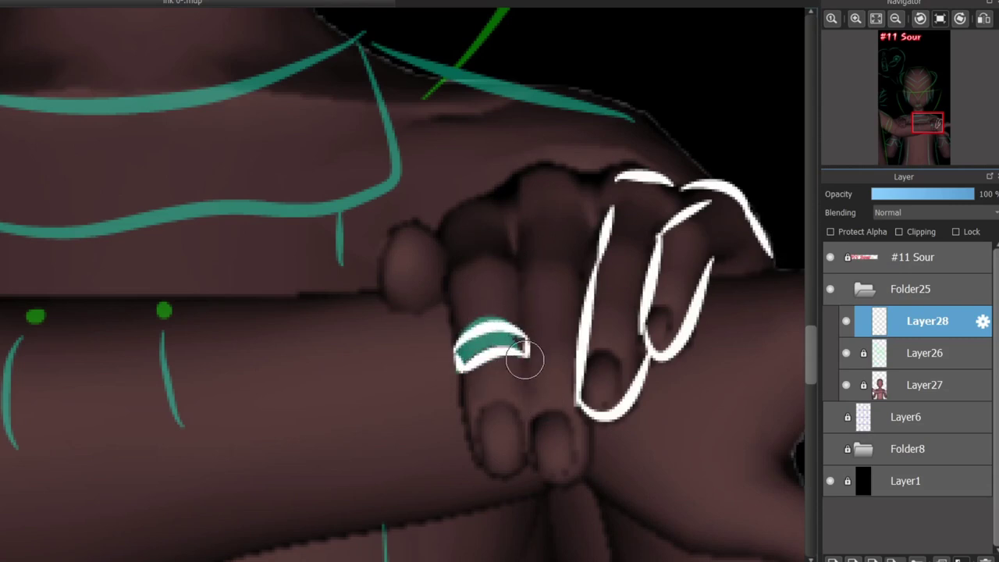
- Outline the remaining fingers, knuckles and thumb of the ringed hand and add a short crease to each finger
mouse_move(519, 274)
left_mouse_down()
mouse_move(524, 373)
mouse_move(556, 468)
left_mouse_up()
mouse_move(575, 423)
left_mouse_down()
mouse_move(587, 441)
mouse_move(586, 420)
left_mouse_up()
key("ctrl+z")
left_click_drag(520, 281, 511, 210)
left_click_drag(517, 184, 589, 176)
mouse_move(499, 190)
left_mouse_down()
mouse_move(444, 226)
mouse_move(379, 293)
mouse_move(433, 227)
left_mouse_up()
mouse_move(437, 253)
left_mouse_down()
mouse_move(471, 430)
mouse_move(503, 471)
left_mouse_up()
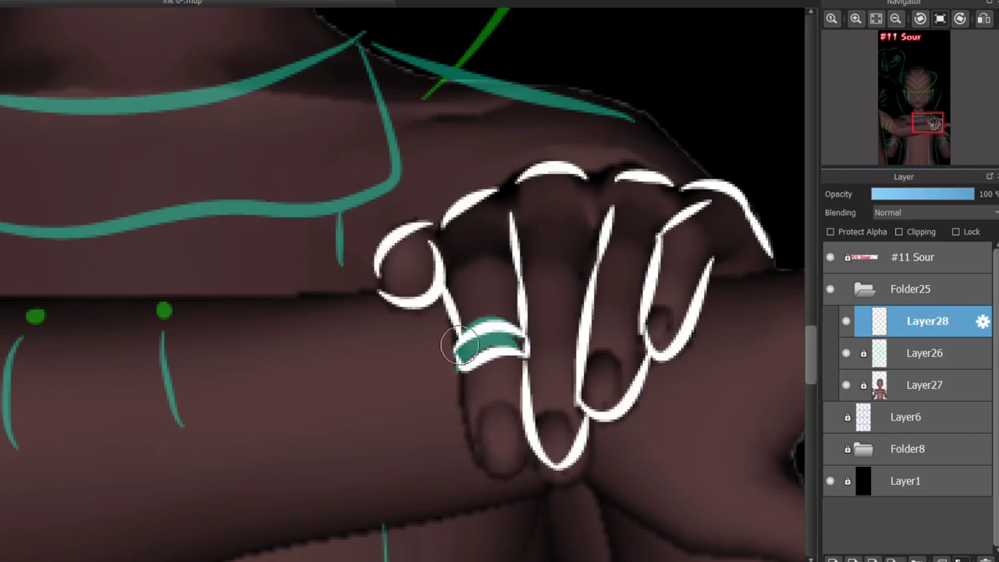
mouse_move(513, 458)
left_mouse_down()
mouse_move(461, 375)
mouse_move(509, 434)
left_mouse_up()
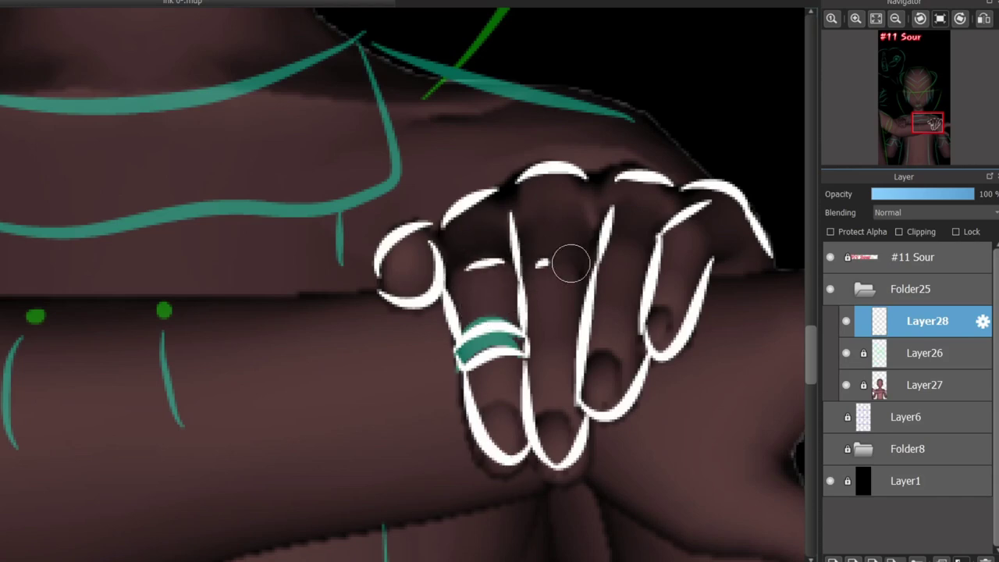
left_click_drag(457, 269, 578, 264)
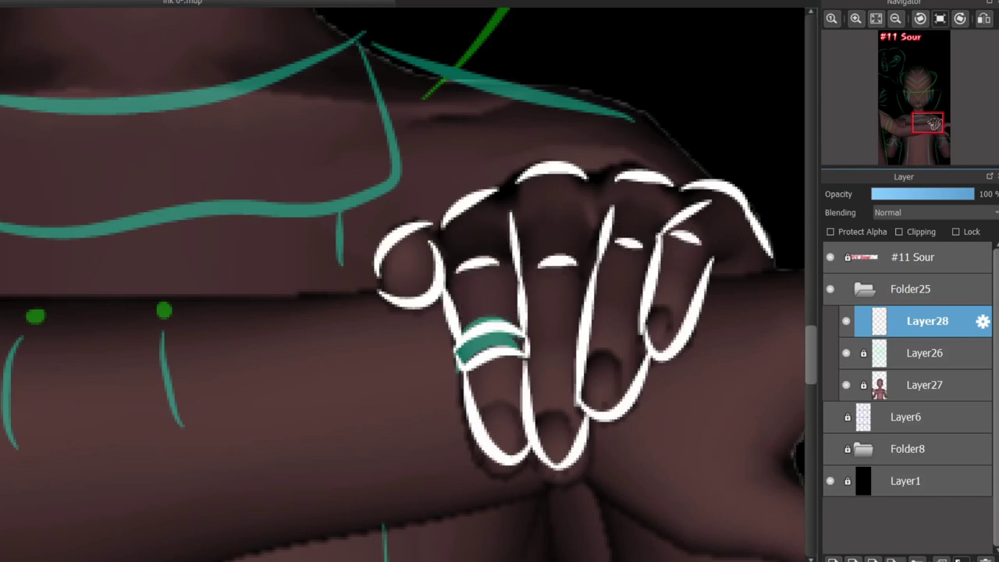
- Ink the knuckles, four fingers and thumb of the hand resting near the elbow in white
scroll(366, 256, "left", 5)
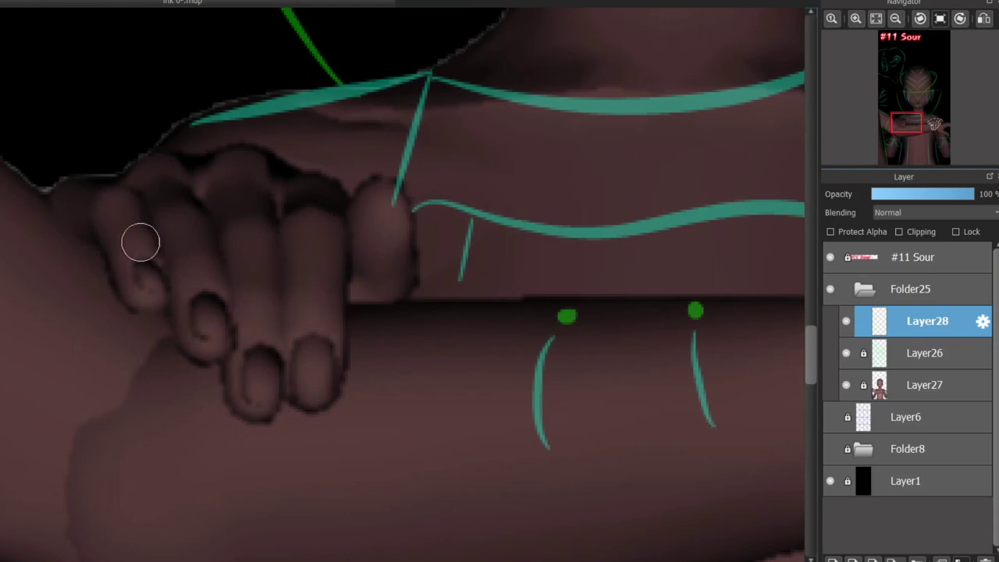
mouse_move(139, 201)
left_mouse_down()
mouse_move(167, 300)
mouse_move(159, 309)
mouse_move(88, 226)
left_mouse_up()
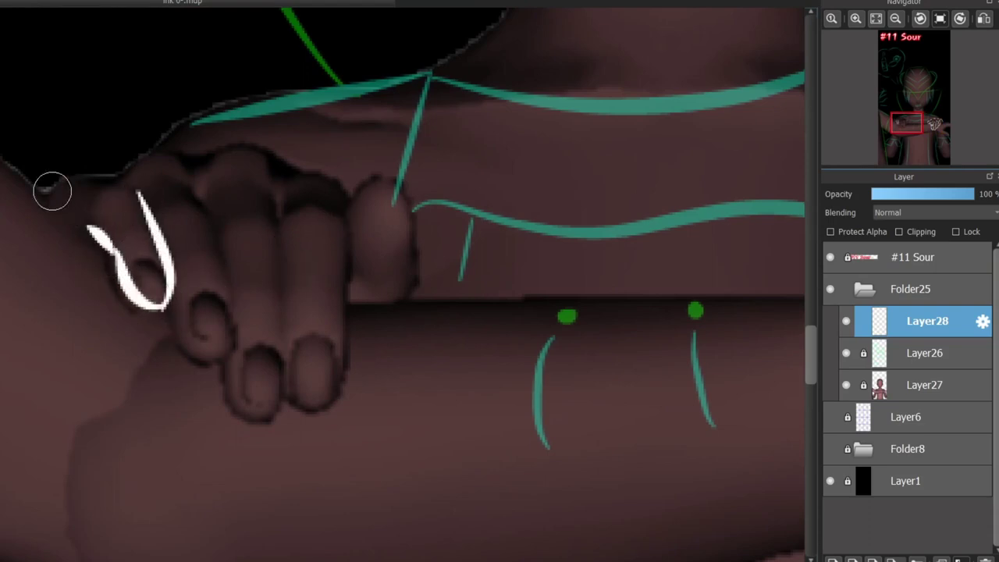
mouse_move(48, 194)
left_mouse_down()
mouse_move(257, 157)
mouse_move(355, 179)
left_mouse_up()
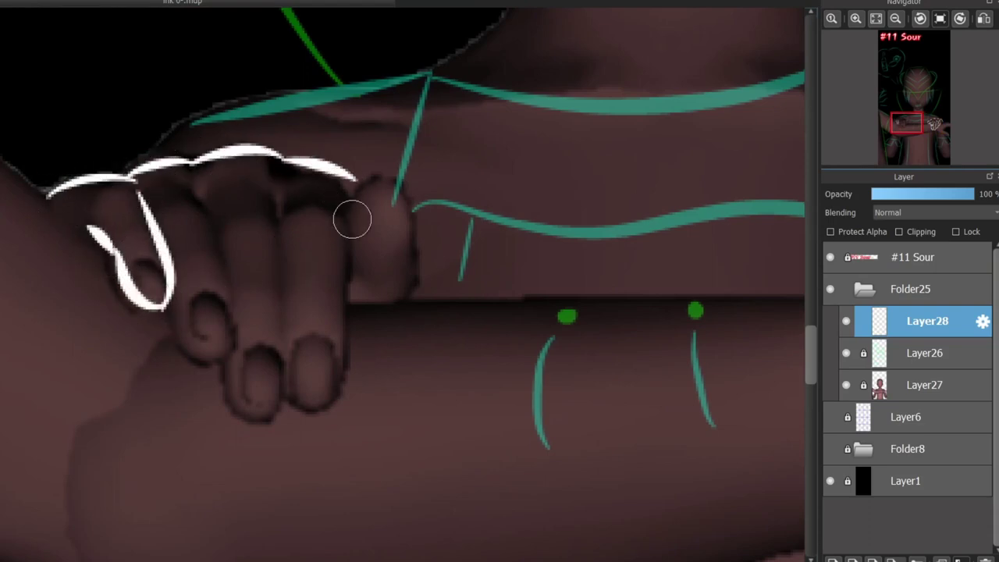
mouse_move(186, 186)
left_mouse_down()
mouse_move(231, 323)
mouse_move(170, 308)
left_mouse_up()
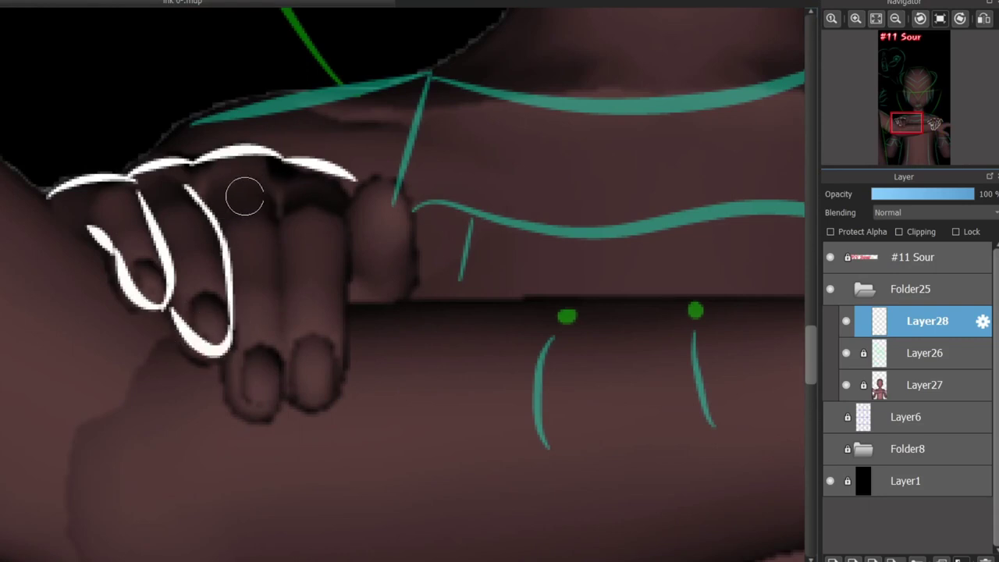
mouse_move(268, 185)
left_mouse_down()
mouse_move(283, 264)
mouse_move(282, 372)
mouse_move(233, 366)
left_mouse_up()
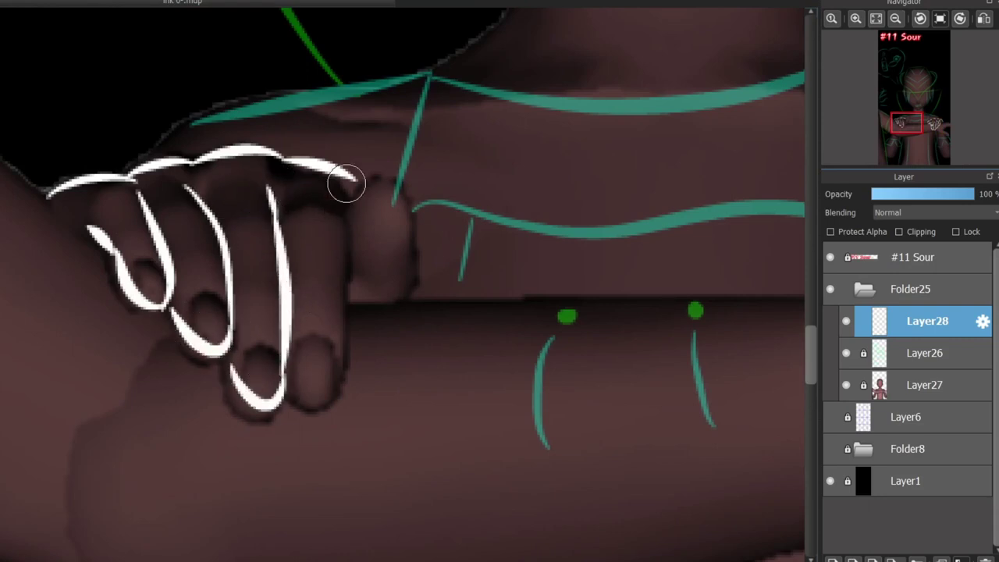
mouse_move(345, 184)
left_mouse_down()
mouse_move(356, 226)
mouse_move(351, 341)
mouse_move(293, 404)
left_mouse_up()
mouse_move(359, 317)
left_mouse_down()
mouse_move(397, 285)
mouse_move(357, 191)
left_mouse_up()
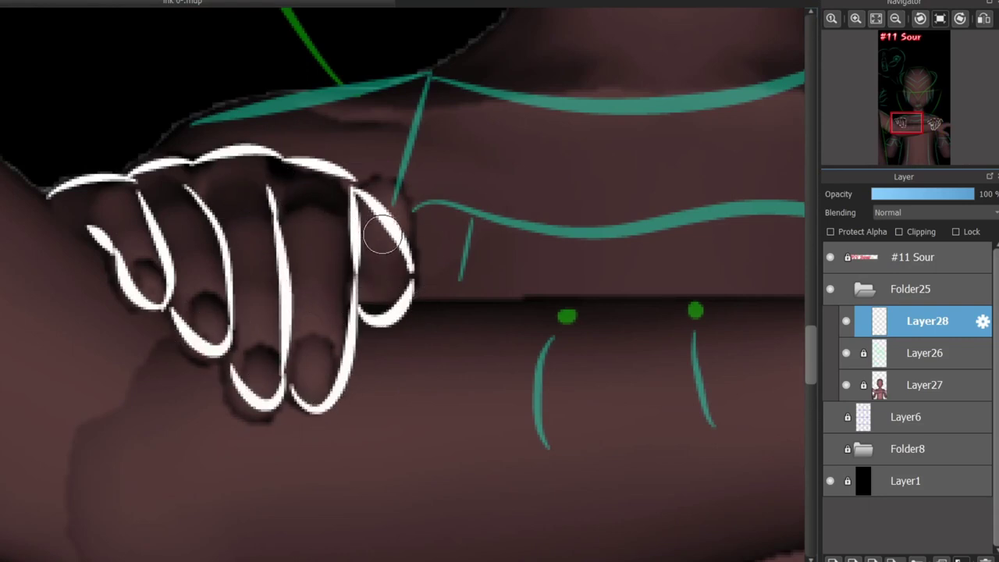
key("ctrl+z")
mouse_move(383, 339)
left_mouse_down()
mouse_move(354, 315)
mouse_move(412, 294)
mouse_move(356, 190)
left_mouse_up()
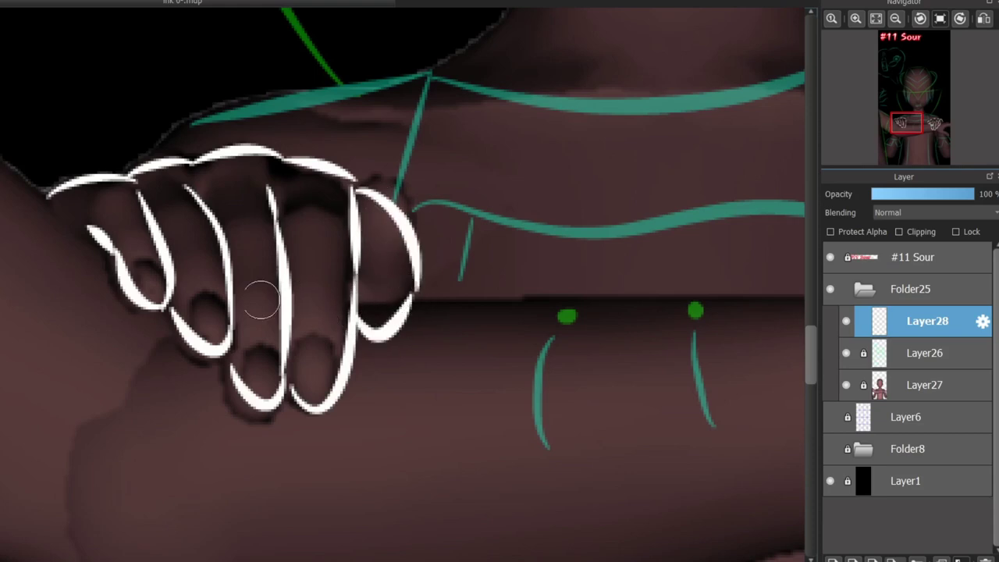
- Add short white joint creases across the four fingers of the hand near the elbow
scroll(361, 553, "right", 4)
scroll(365, 549, "left", 5)
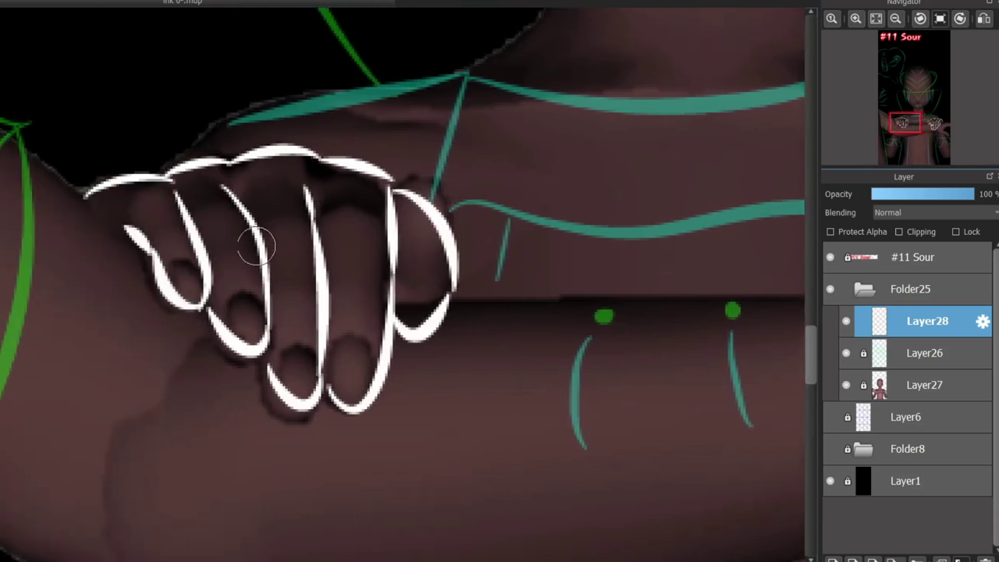
left_click_drag(321, 215, 369, 211)
left_click_drag(226, 209, 192, 211)
left_click_drag(136, 215, 160, 209)
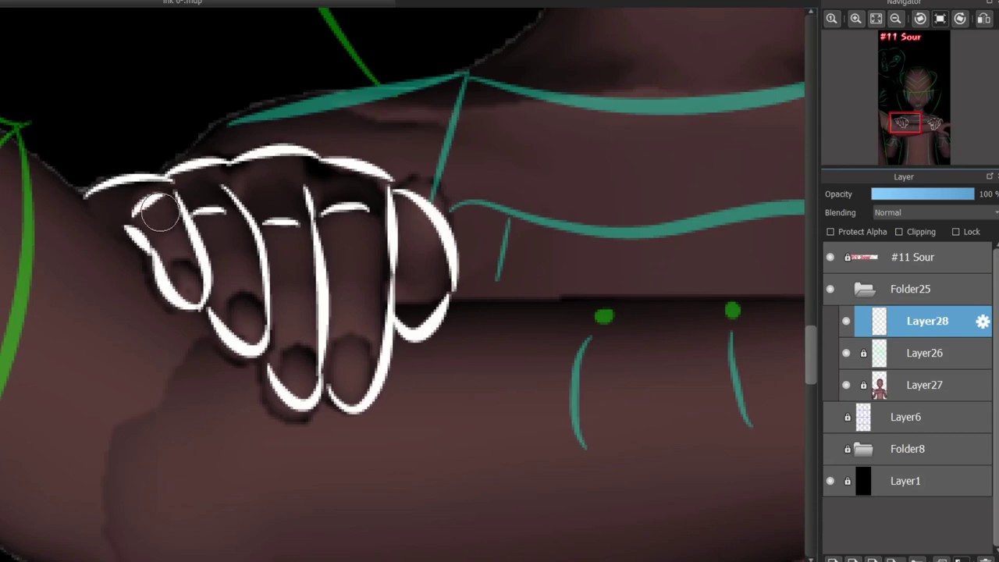
- Lock Layer28 and add a new layer directly beneath it
scroll(231, 255, "down", 2)
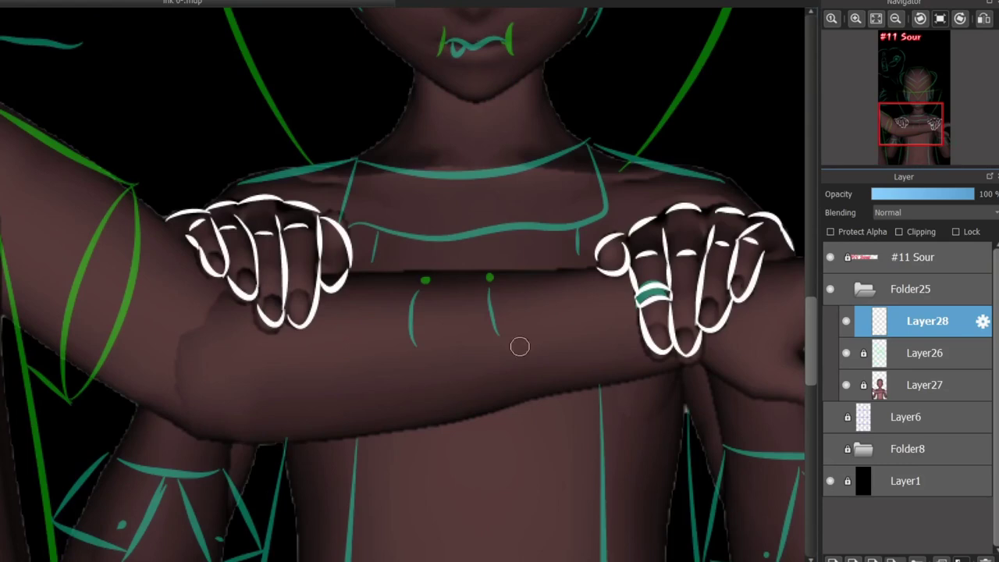
left_click(833, 561)
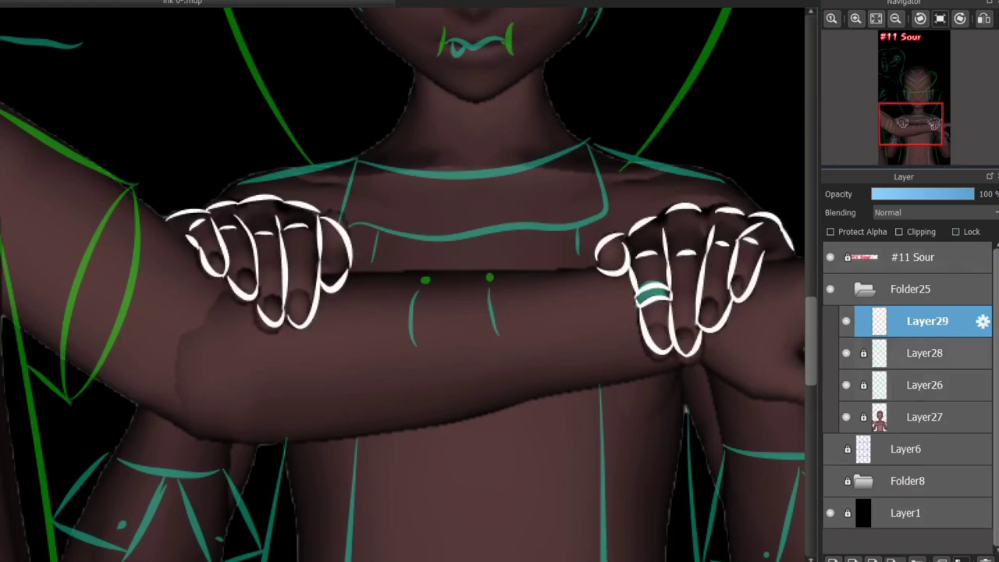
left_click(895, 560)
- Ink the raised arm's sleeve with its long side line, upper edge, curved opening and short pointed lower edge
scroll(210, 273, "down", 2)
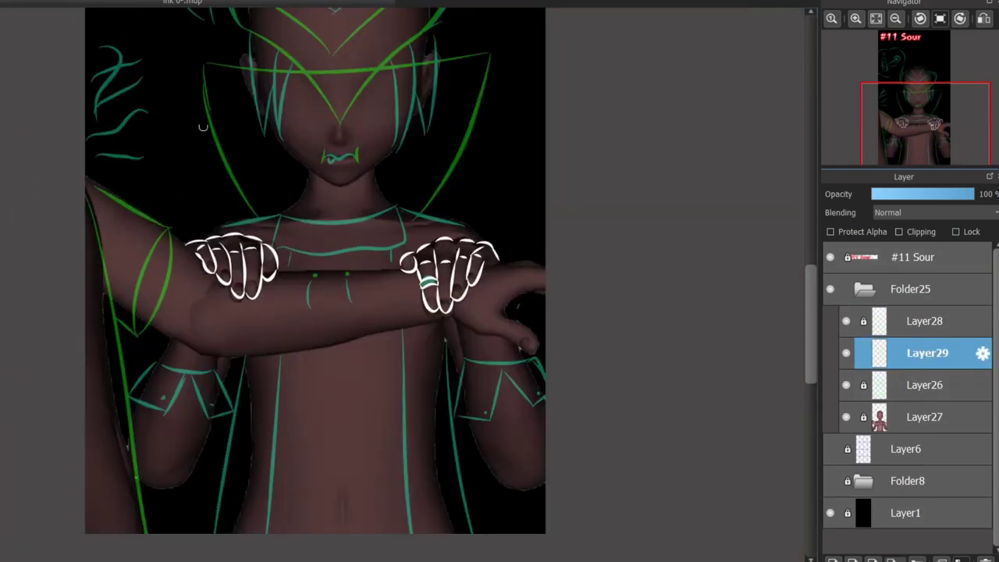
mouse_move(90, 208)
left_mouse_down()
mouse_move(124, 547)
mouse_move(143, 505)
mouse_move(151, 534)
left_mouse_up()
key("ctrl+z")
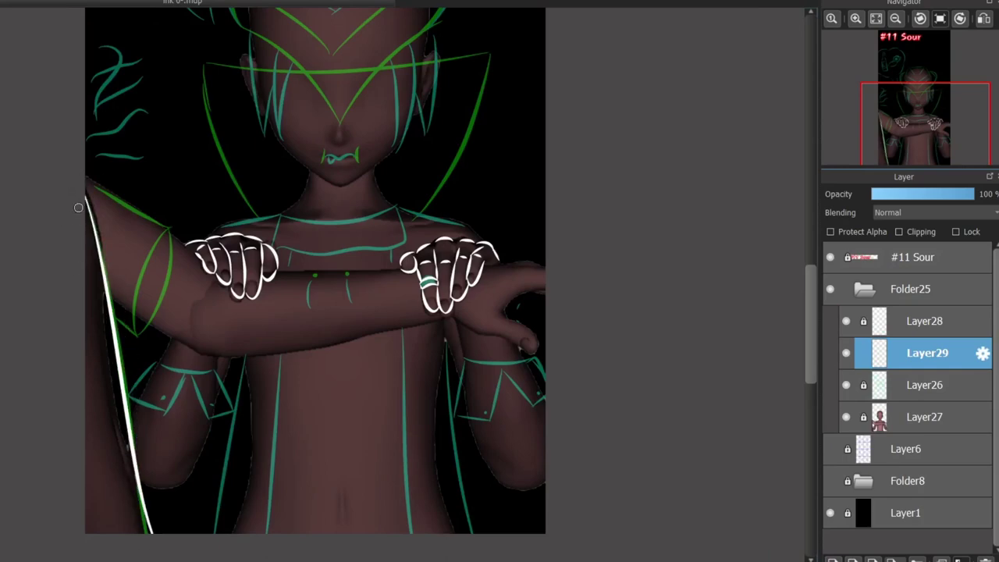
scroll(81, 207, "up", 3)
left_click_drag(81, 135, 194, 459)
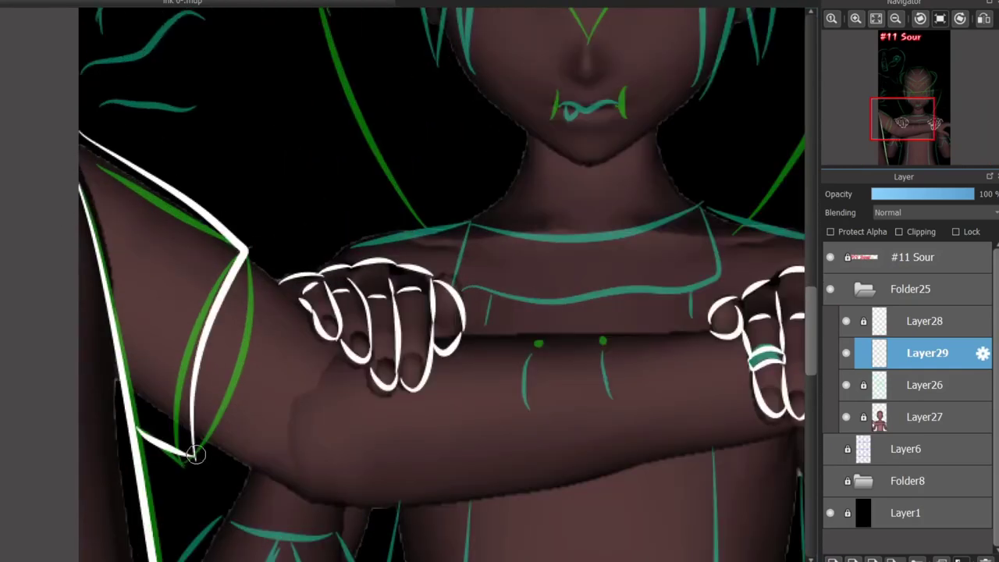
- Ink the arm from the sleeve to the gripping hand, the elbow crease and the underside of the elbow
scroll(275, 367, "up", 3)
left_click_drag(217, 137, 338, 239)
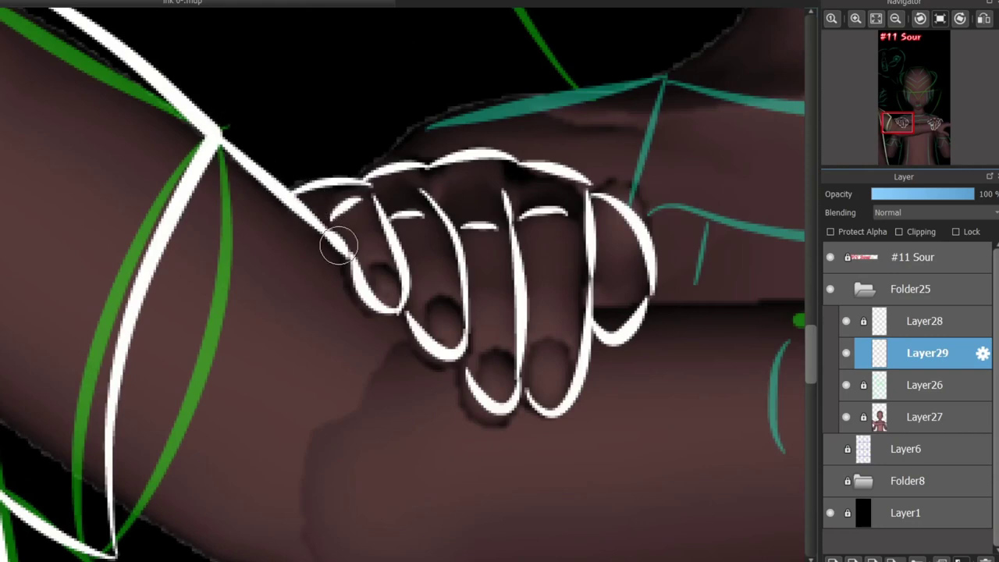
key("ctrl+z")
left_click_drag(221, 139, 343, 251)
scroll(342, 362, "down", 5)
left_click_drag(405, 98, 336, 231)
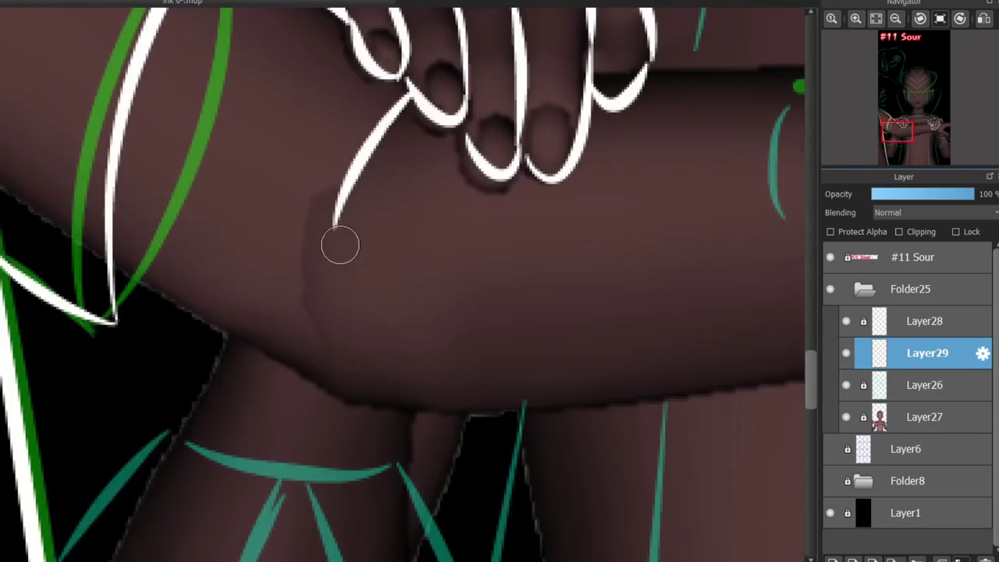
mouse_move(113, 316)
left_mouse_down()
mouse_move(285, 368)
mouse_move(519, 411)
left_mouse_up()
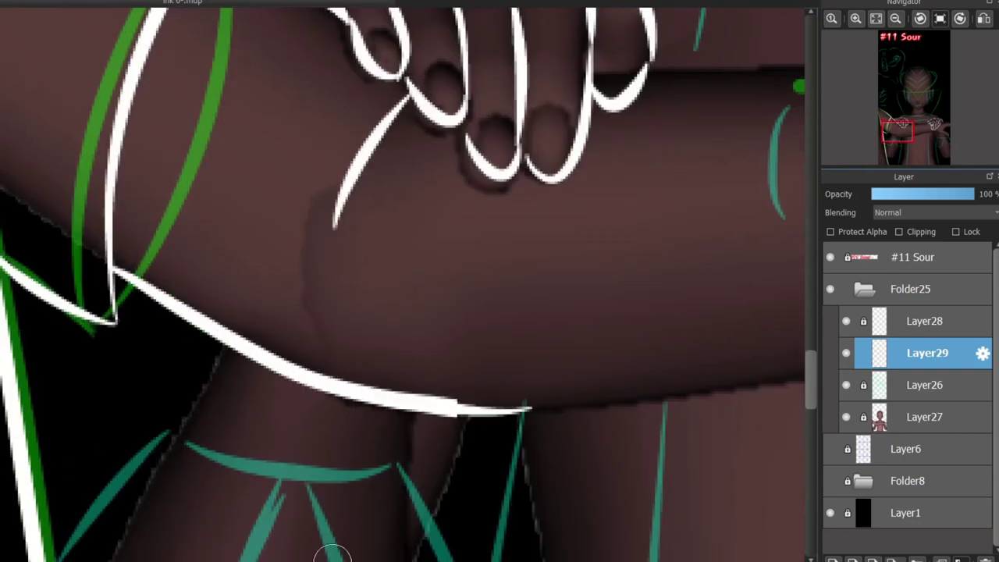
- Ink the upper and lower edges of the crossing forearm between the two gripping hands
scroll(321, 289, "up", 5)
scroll(194, 171, "down", 2)
left_click_drag(195, 177, 467, 165)
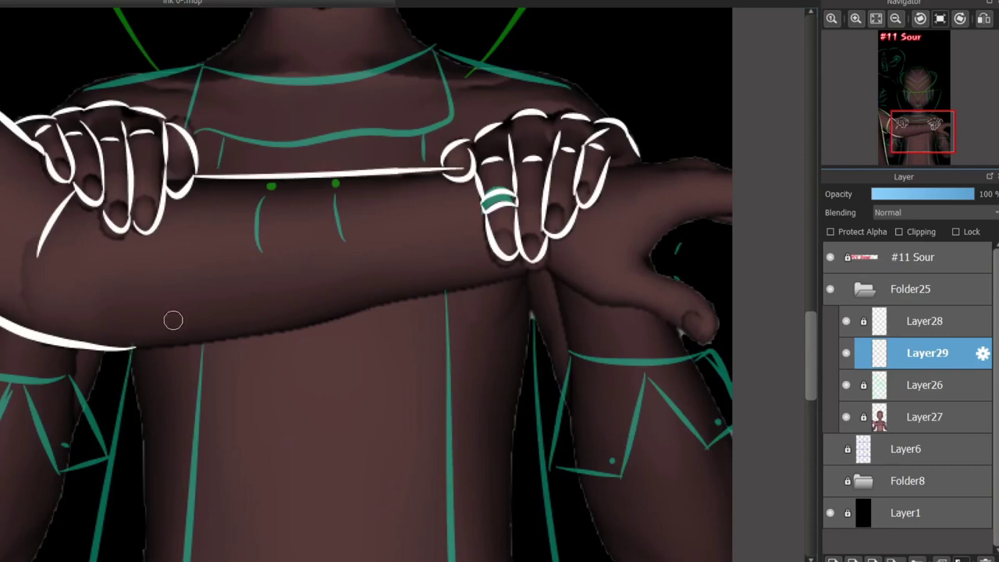
left_click_drag(141, 347, 546, 259)
scroll(368, 195, "up", 2)
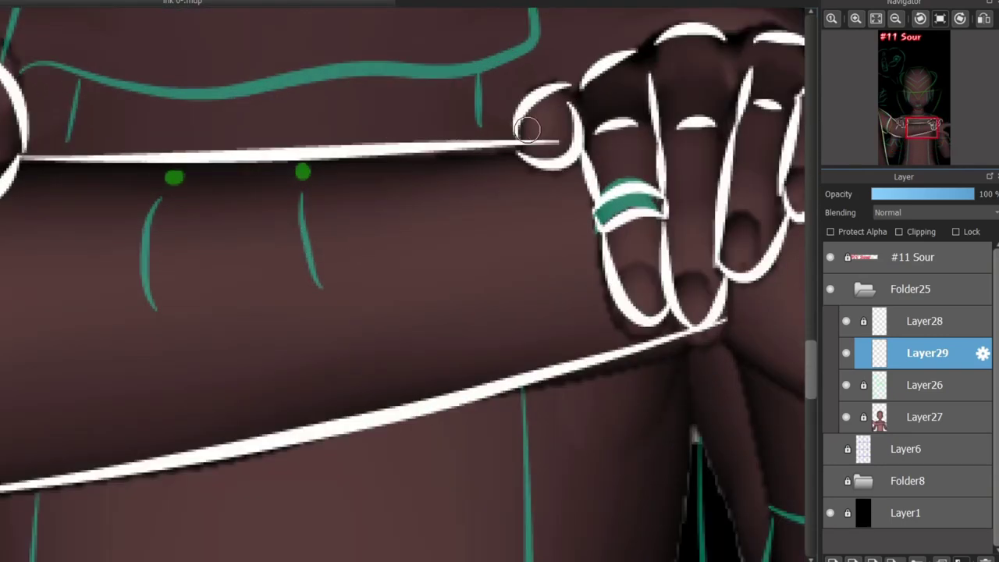
- Outline the outstretched hand beyond the ringed hand, including its thumb, thumbnail, wrist edge and upper finger lines
scroll(507, 531, "right", 5)
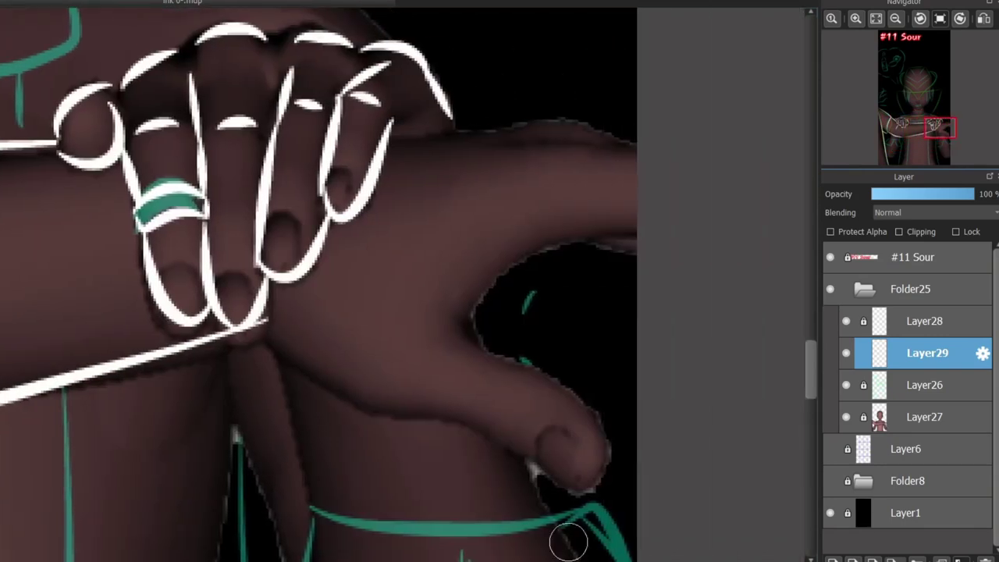
mouse_move(263, 325)
left_mouse_down()
mouse_move(390, 415)
mouse_move(489, 438)
mouse_move(527, 462)
mouse_move(515, 442)
mouse_move(565, 478)
mouse_move(605, 436)
mouse_move(592, 405)
mouse_move(485, 360)
mouse_move(479, 338)
mouse_move(491, 277)
mouse_move(612, 258)
left_mouse_up()
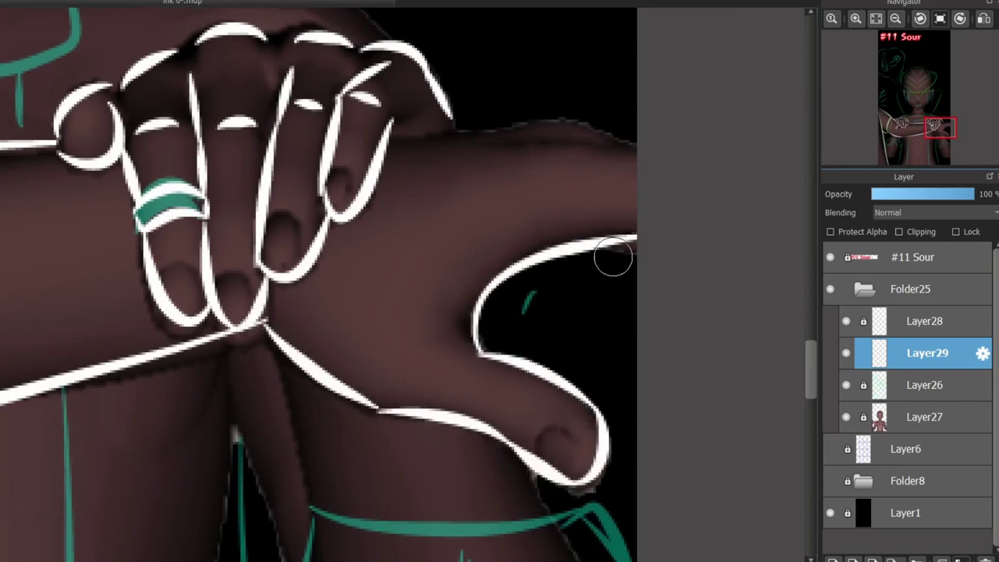
mouse_move(390, 130)
left_mouse_down()
mouse_move(520, 116)
mouse_move(632, 137)
left_mouse_up()
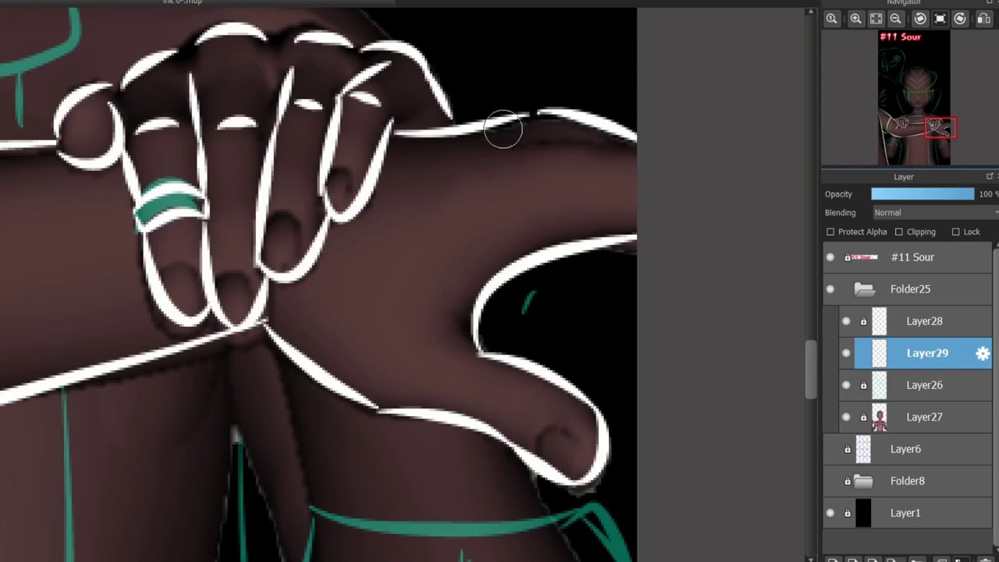
left_click_drag(474, 142, 634, 140)
key("ctrl+z")
key("ctrl+z")
left_click_drag(535, 109, 634, 129)
left_click_drag(486, 146, 634, 156)
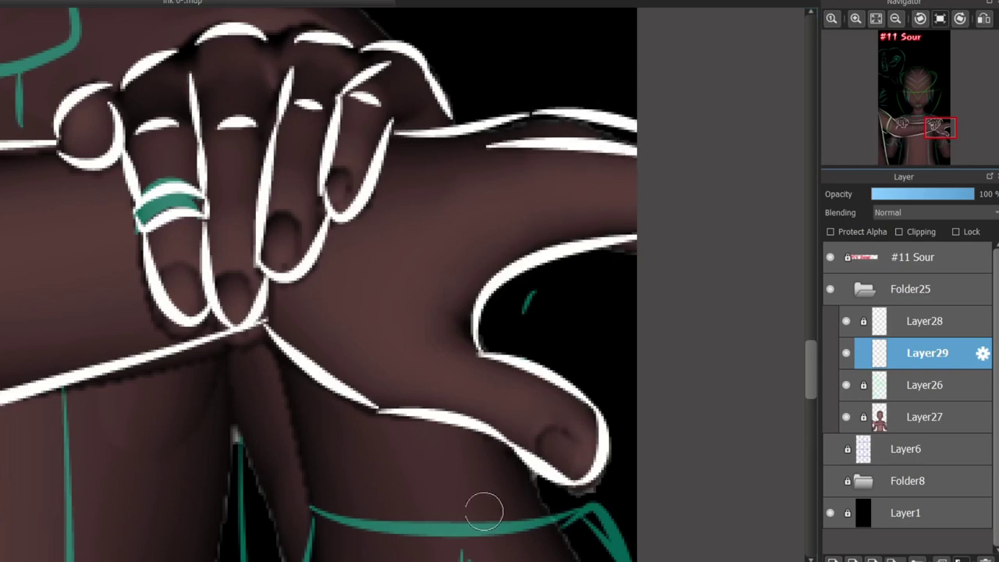
left_click_drag(534, 464, 582, 449)
- Lower the opacity of the Layer26 sketch to 25% and make Layer29 active for inking again
scroll(357, 342, "left", 10)
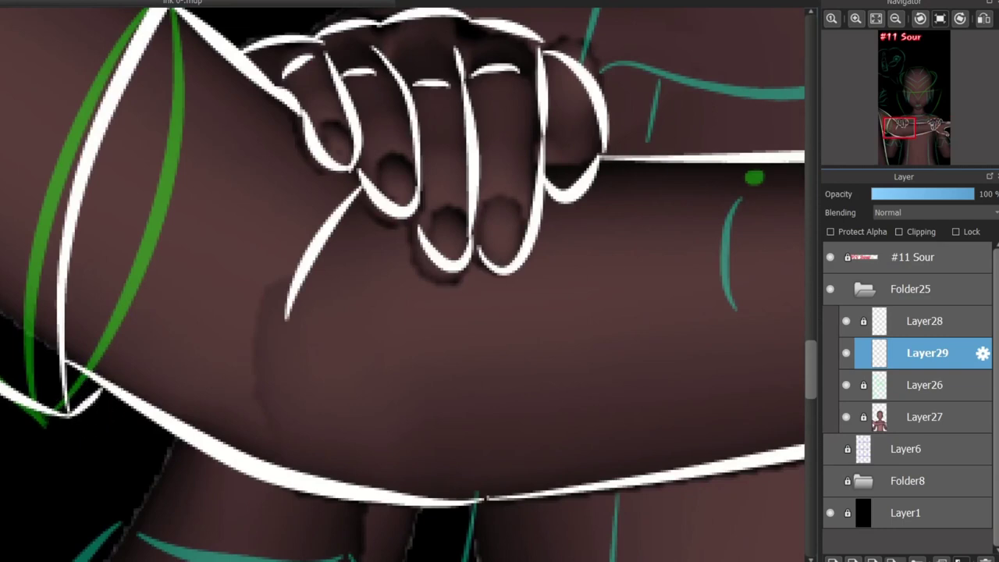
scroll(403, 285, "down", 5)
left_click(928, 385)
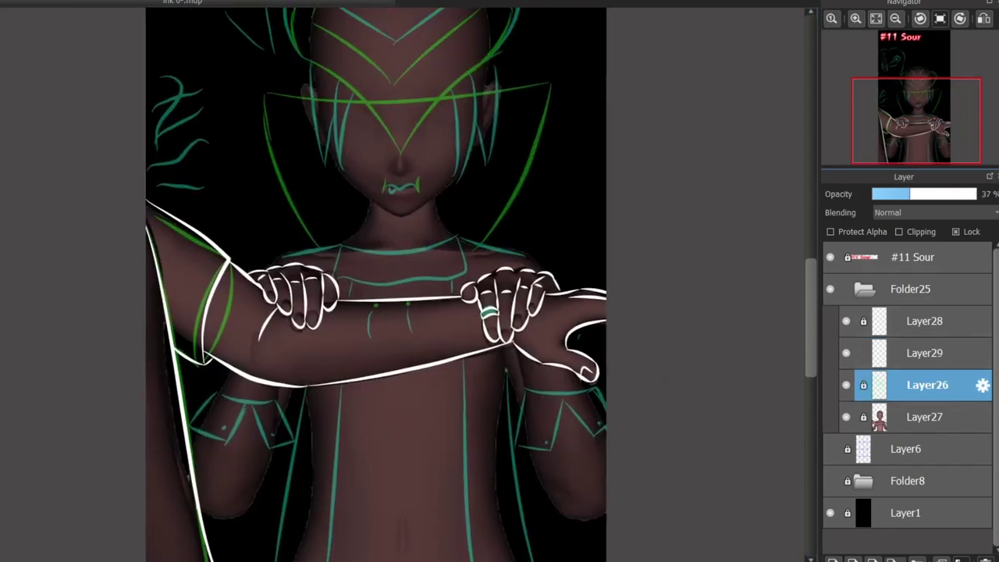
left_click(897, 194)
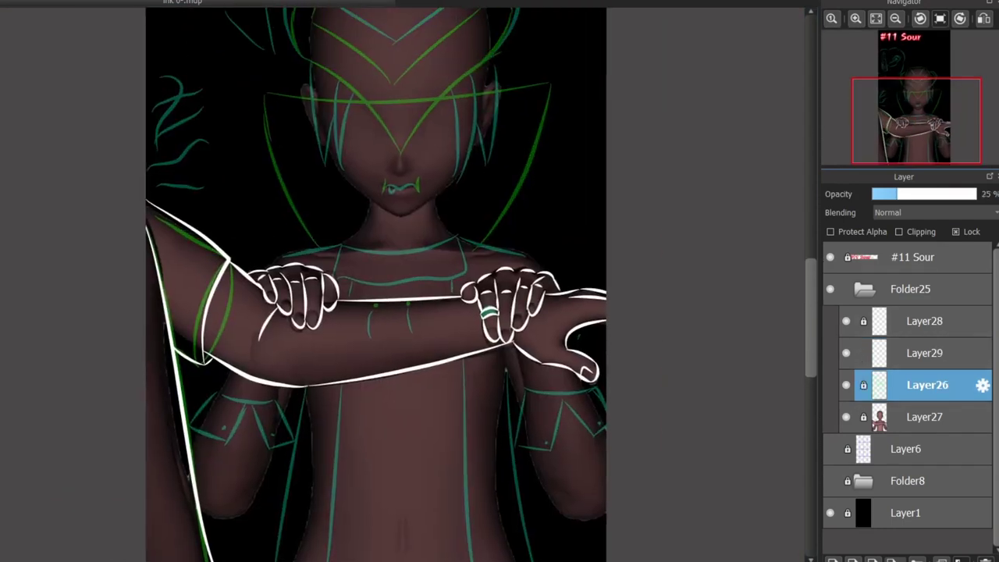
scroll(376, 285, "down", 6)
scroll(376, 284, "up", 5)
left_click(927, 353)
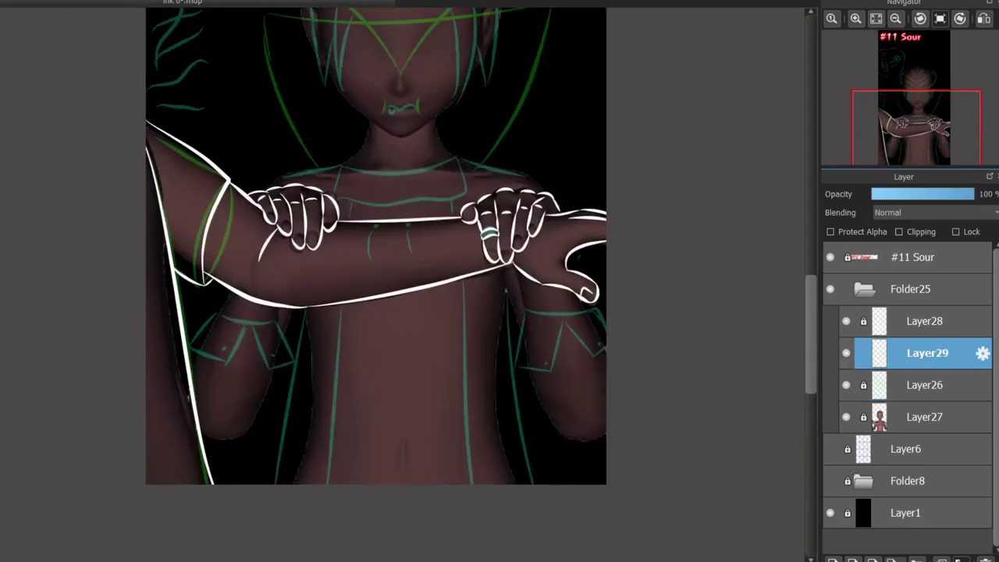
- Ink the curved neckline across the base of the neck in one sweeping tapered line
scroll(402, 284, "up", 6)
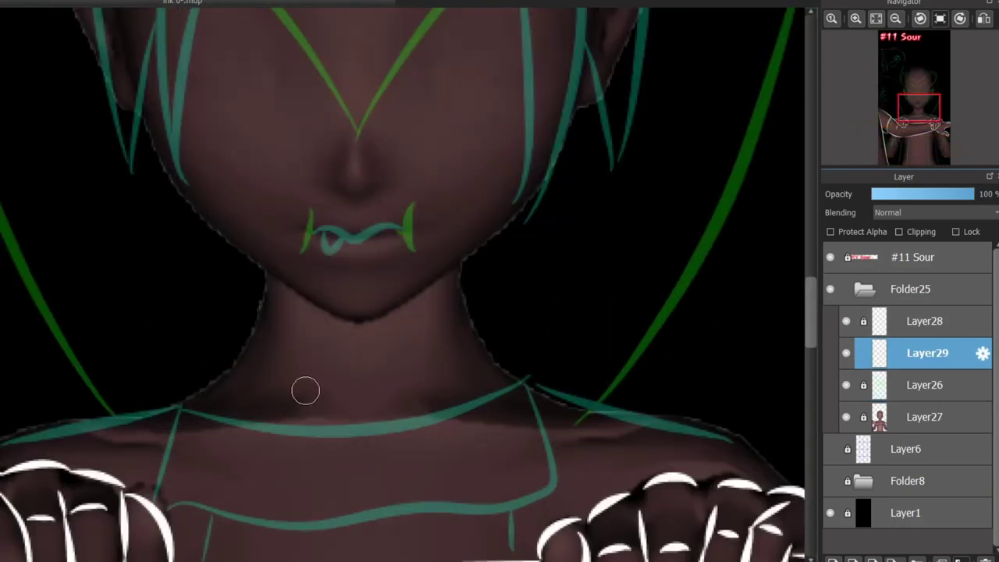
mouse_move(184, 406)
left_mouse_down()
mouse_move(364, 446)
mouse_move(508, 375)
mouse_move(200, 408)
mouse_move(462, 401)
left_mouse_up()
key("ctrl+z")
key("ctrl+z")
key("ctrl+z")
key("ctrl+z")
left_click_drag(534, 376, 185, 408)
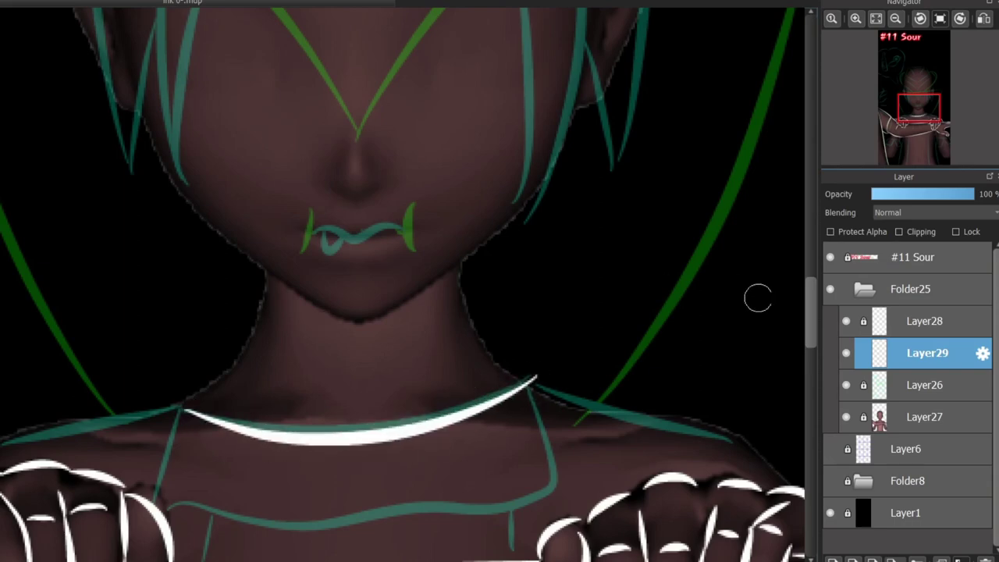
- Ink the lower V across the forehead and the flat, slightly arched edge above the top of the head
scroll(758, 297, "down", 3)
scroll(400, 297, "up", 2)
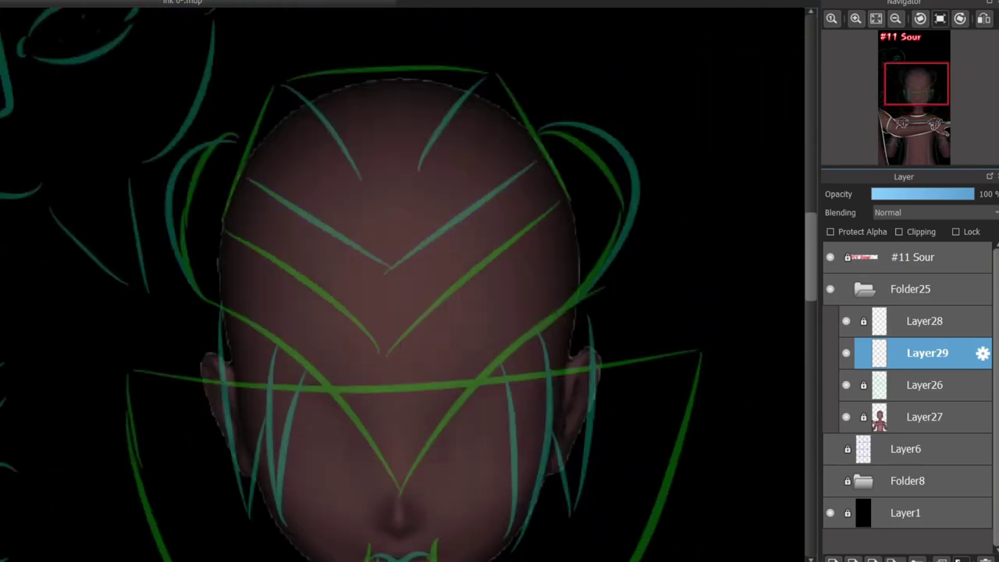
scroll(382, 394, "up", 1)
mouse_move(380, 398)
left_mouse_down()
mouse_move(464, 323)
mouse_move(549, 269)
mouse_move(558, 248)
mouse_move(240, 279)
mouse_move(223, 272)
mouse_move(286, 126)
mouse_move(216, 266)
left_mouse_up()
key("ctrl+z")
key("ctrl+z")
mouse_move(282, 124)
left_mouse_down()
mouse_move(445, 107)
mouse_move(499, 113)
left_mouse_up()
key("ctrl+z")
left_click_drag(282, 124, 497, 115)
- Ink the slanted side edges of the head, joining the top edge's corners to the ends of the forehead V
mouse_move(501, 119)
left_mouse_down()
mouse_move(535, 200)
mouse_move(567, 235)
left_mouse_up()
key("ctrl+z")
scroll(503, 127, "up", 2)
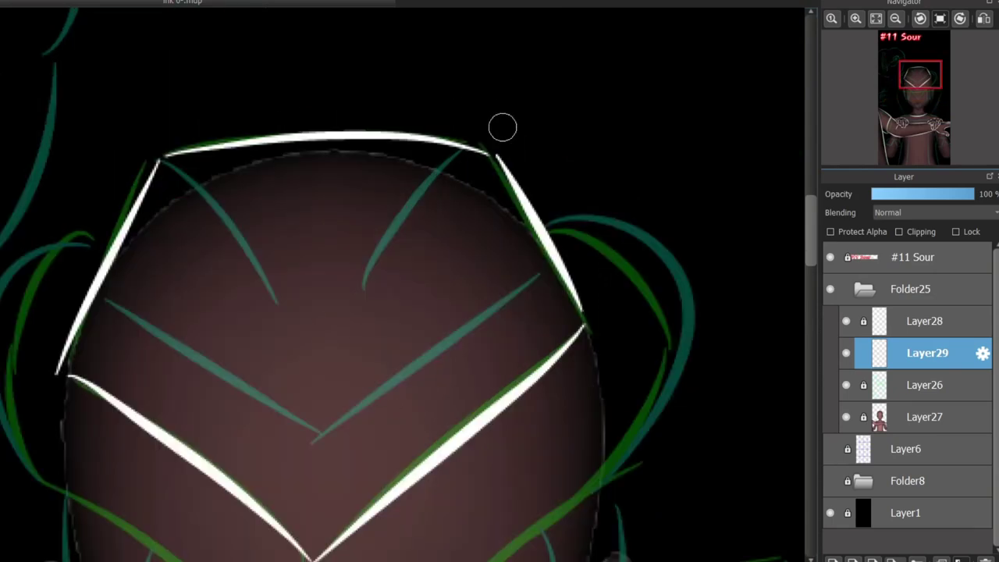
key("ctrl+z")
key("ctrl+z")
left_click_drag(493, 156, 585, 323)
key("ctrl+z")
key("ctrl+z")
key("ctrl+z")
key("ctrl+z")
left_click_drag(494, 156, 585, 319)
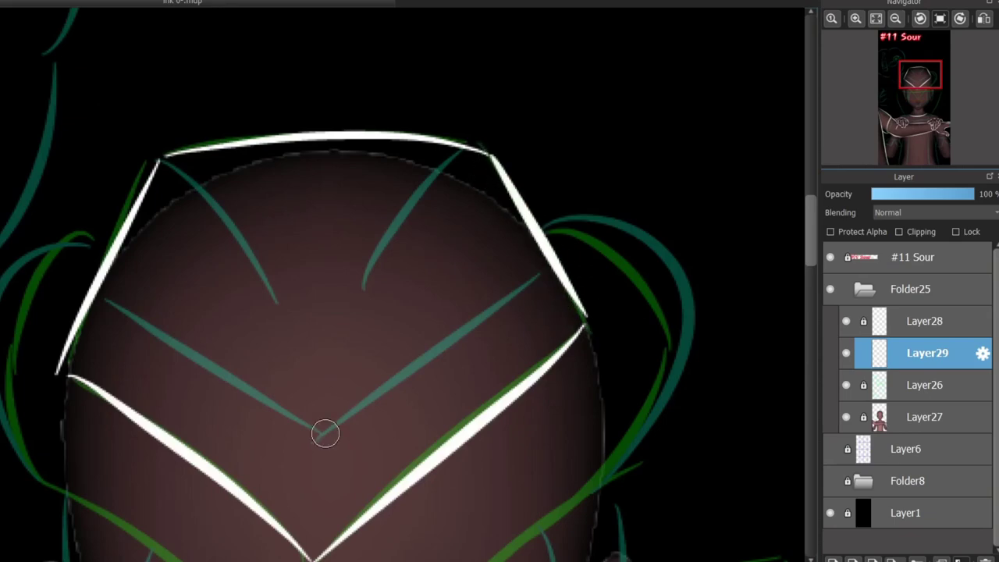
- Ink the upper V on the forehead and the two short curves running inward from the top corners
mouse_move(325, 434)
left_mouse_down()
mouse_move(542, 279)
mouse_move(531, 263)
mouse_move(547, 271)
mouse_move(157, 335)
mouse_move(105, 297)
left_mouse_up()
key("ctrl+z")
key("ctrl+z")
left_click_drag(482, 160, 357, 308)
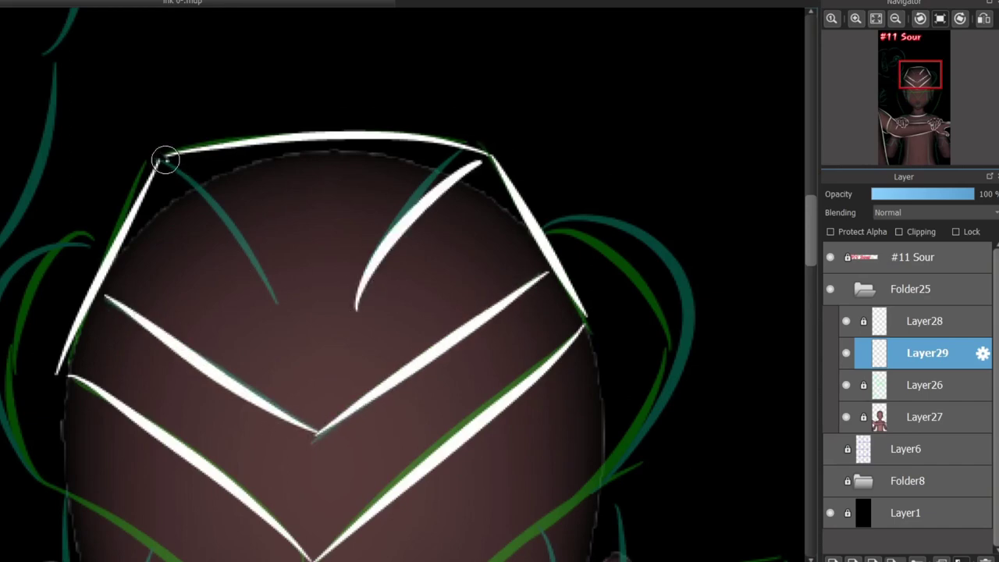
key("ctrl+z")
mouse_move(166, 160)
left_mouse_down()
mouse_move(234, 297)
mouse_move(265, 306)
left_mouse_up()
- Ink the large V rising from above the nose into the rounded loops on both sides of the head
scroll(265, 304, "down", 3)
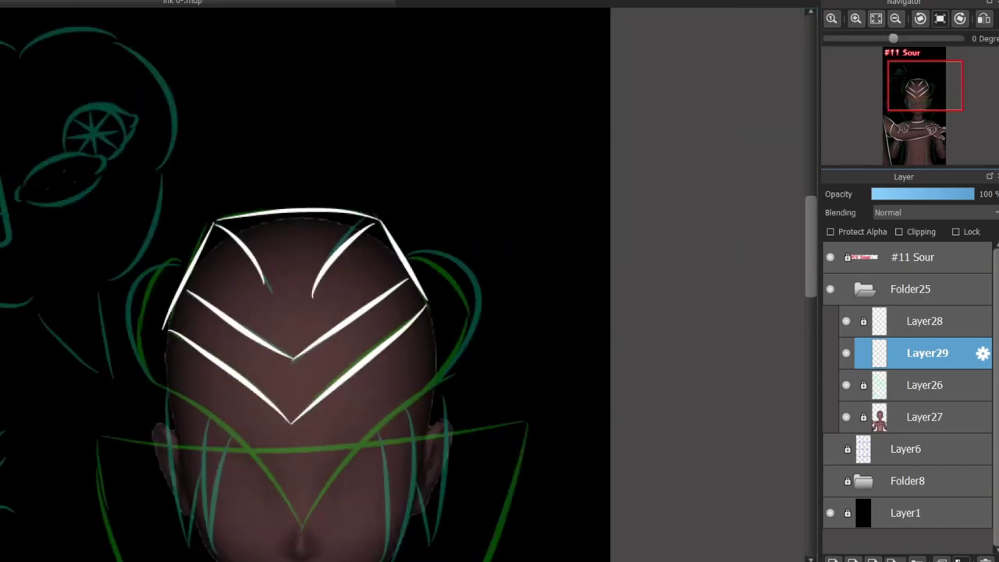
scroll(375, 327, "down", 2)
scroll(374, 328, "up", 4)
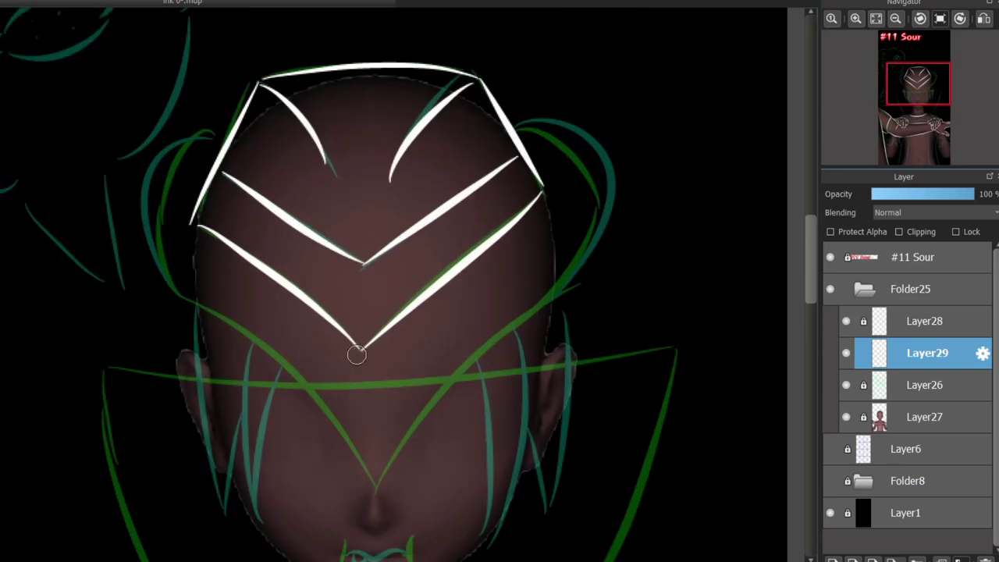
key("ctrl+z")
mouse_move(365, 471)
left_mouse_down()
mouse_move(448, 359)
mouse_move(518, 149)
left_mouse_up()
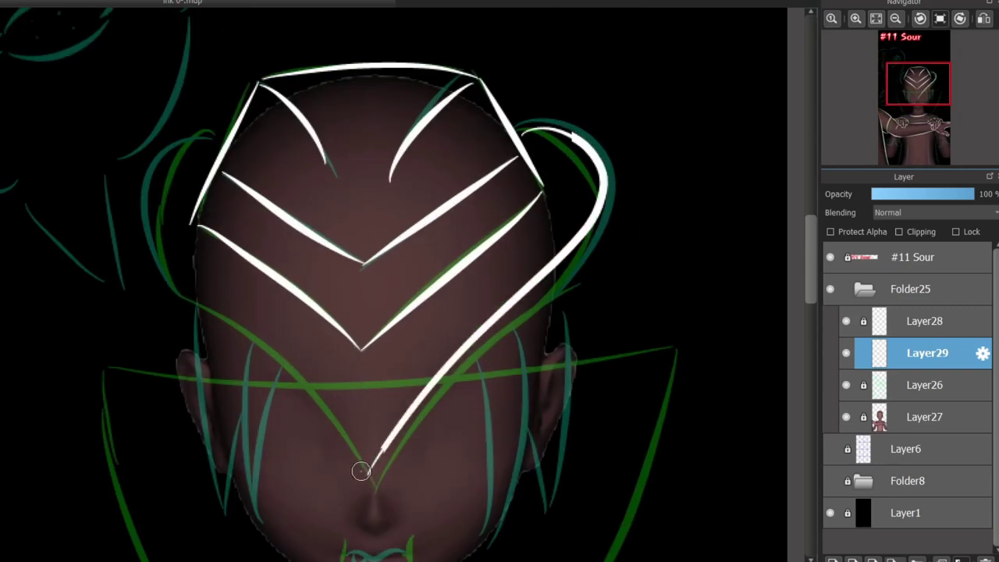
mouse_move(360, 470)
left_mouse_down()
mouse_move(171, 279)
mouse_move(201, 155)
left_mouse_up()
key("ctrl+z")
mouse_move(361, 468)
left_mouse_down()
mouse_move(263, 346)
mouse_move(202, 148)
left_mouse_up()
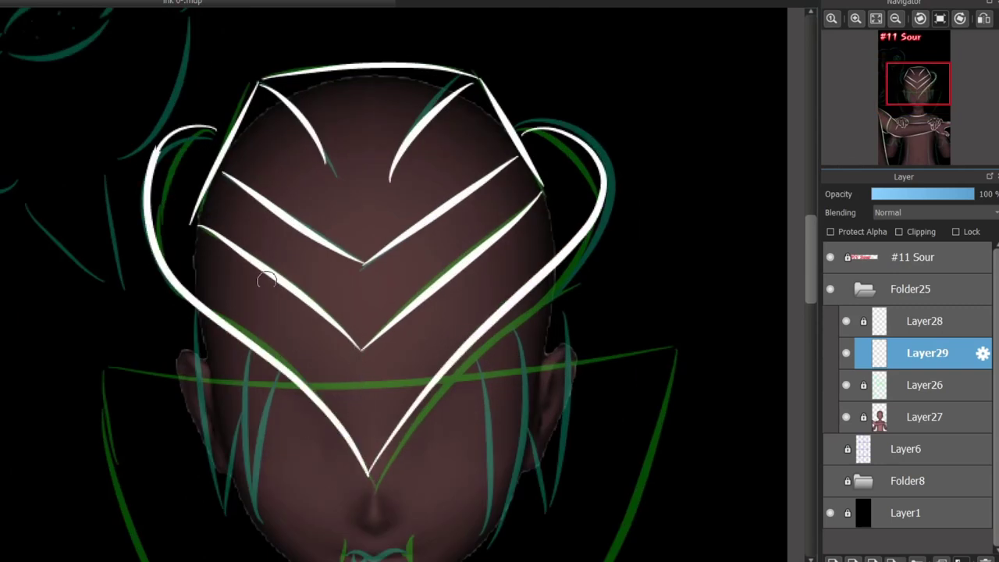
- Ink the pointed hair strands hanging from the large V on the right side of the face
scroll(357, 334, "down", 3)
scroll(468, 138, "down", 3)
left_click_drag(469, 141, 480, 365)
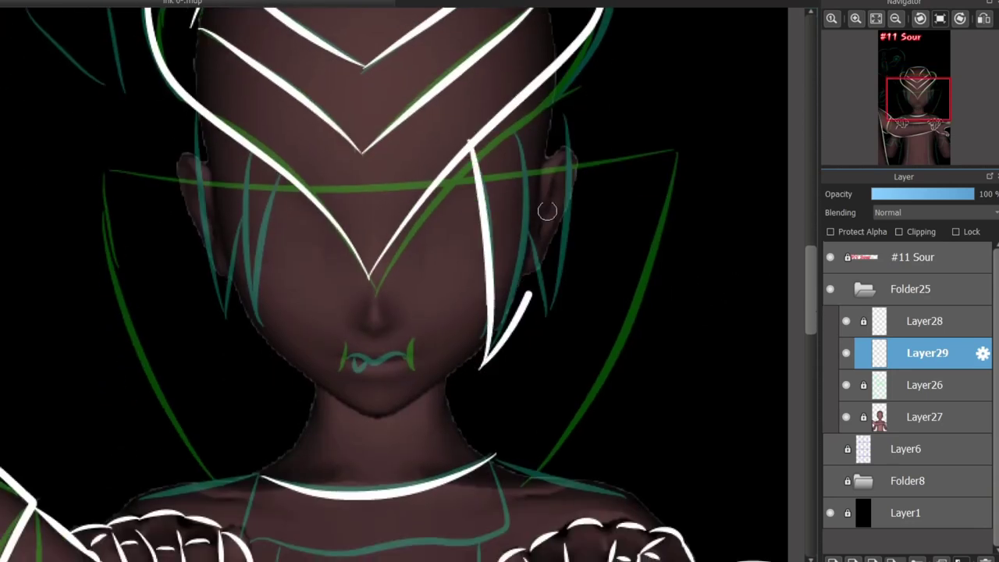
left_click_drag(524, 179, 521, 329)
key("ctrl+z")
left_click_drag(527, 238, 524, 313)
left_click_drag(524, 313, 563, 83)
key("ctrl+z")
left_click_drag(525, 311, 544, 68)
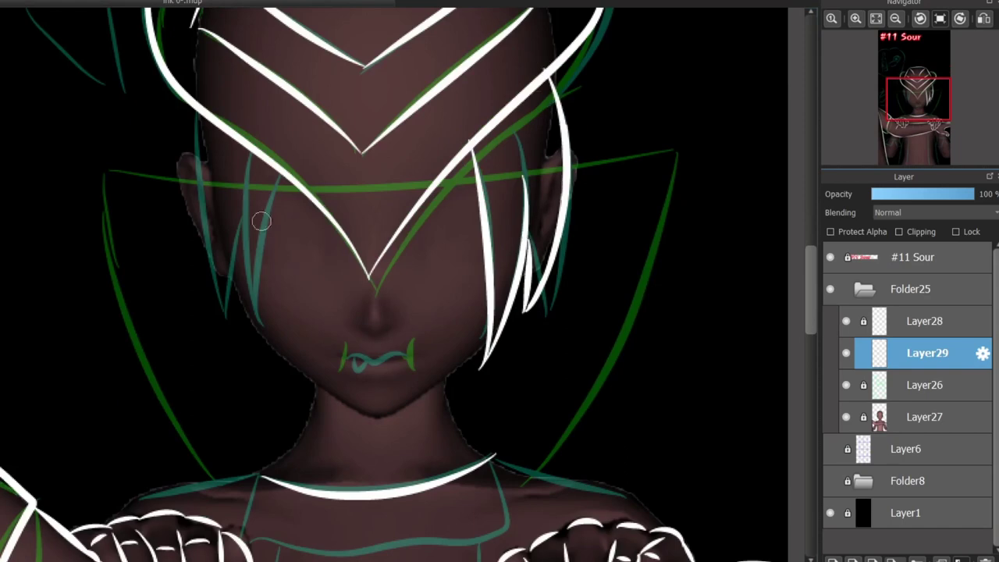
- Ink the matching pointed hair strands on the left side of the face, with the outer strand passing over the ear
mouse_move(279, 165)
left_mouse_down()
mouse_move(281, 357)
mouse_move(241, 211)
mouse_move(265, 344)
mouse_move(205, 129)
mouse_move(257, 344)
left_mouse_up()
key("ctrl+z")
key("ctrl+z")
left_click_drag(200, 117, 243, 338)
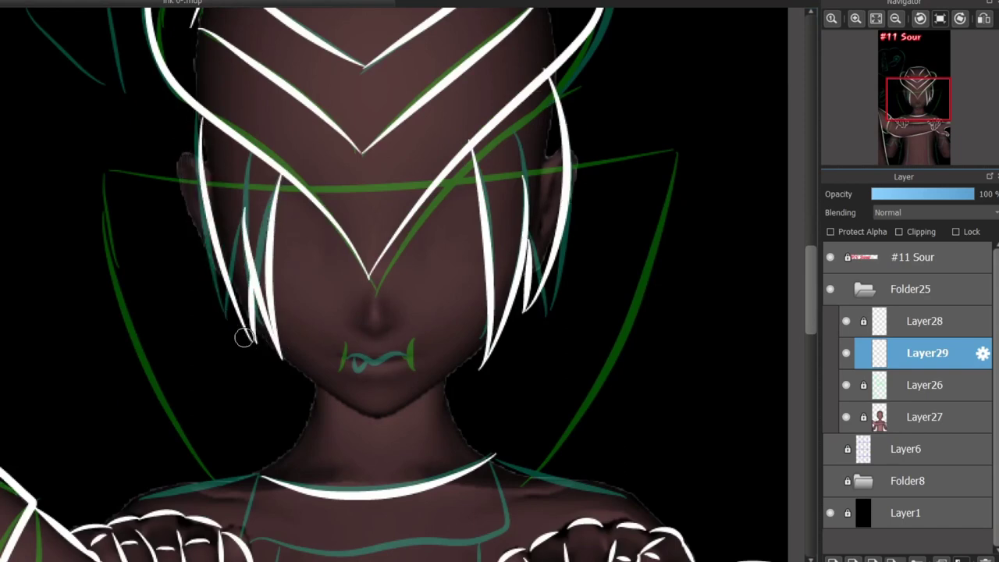
key("ctrl+z")
key("ctrl+z")
mouse_move(181, 118)
left_mouse_down()
mouse_move(233, 310)
mouse_move(185, 110)
left_mouse_up()
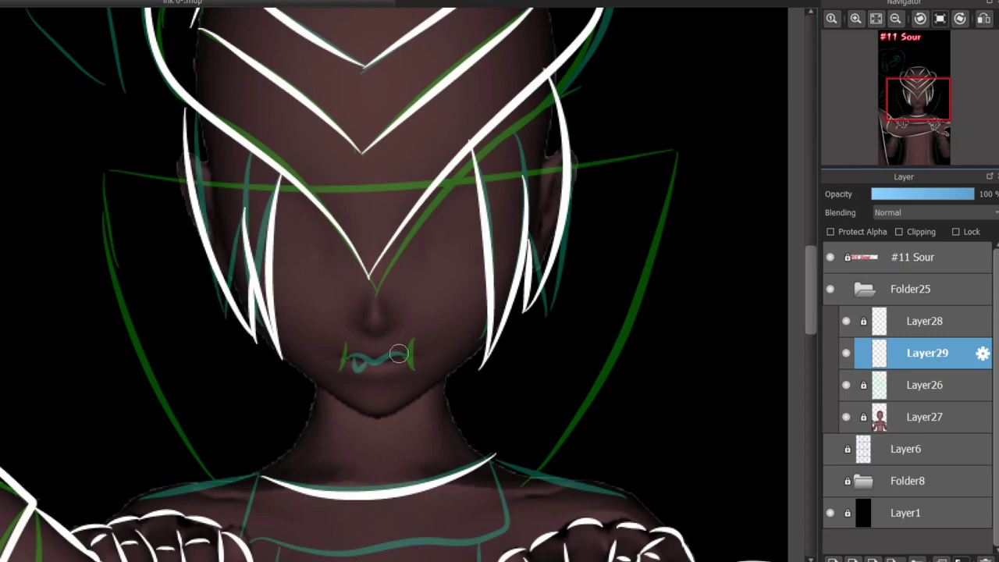
- Ink the small nose mark and the wavy mouth with its two corner marks and the loop below the lip
scroll(368, 380, "up", 3)
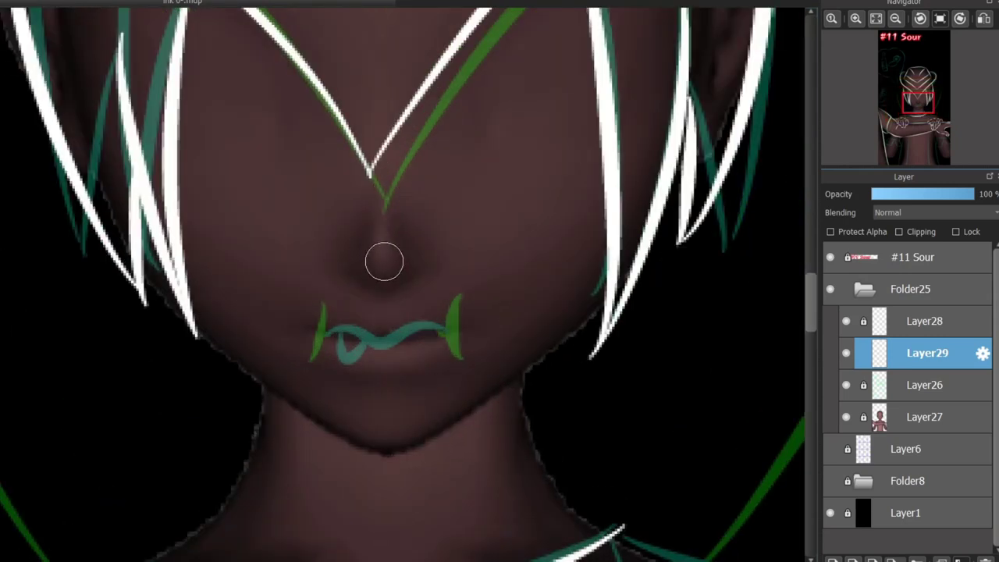
mouse_move(322, 293)
left_mouse_down()
mouse_move(305, 357)
mouse_move(457, 330)
left_mouse_up()
key("ctrl+z")
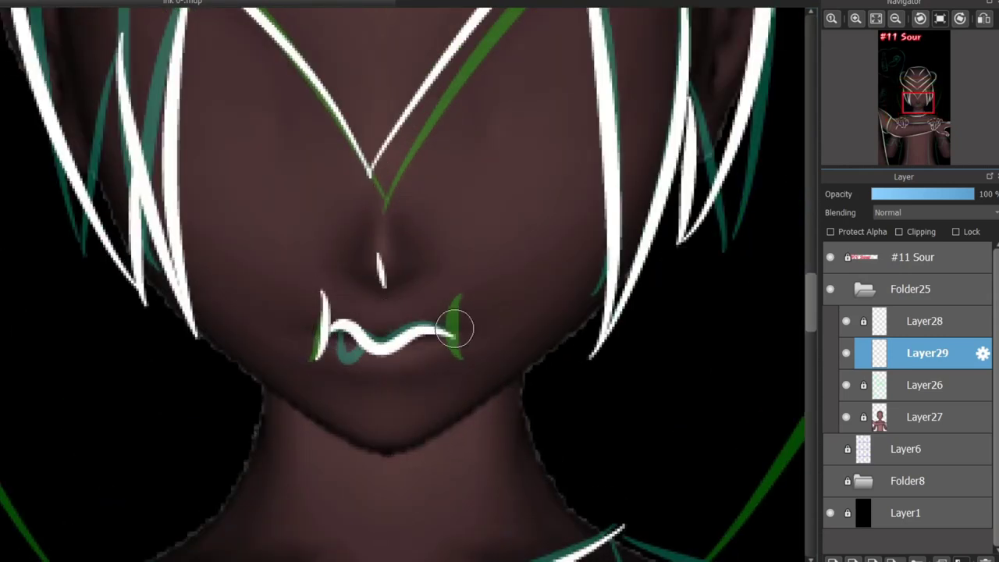
key("ctrl+z")
left_click_drag(328, 328, 464, 327)
left_click_drag(464, 290, 468, 357)
mouse_move(344, 328)
left_mouse_down()
mouse_move(367, 394)
mouse_move(393, 361)
left_mouse_up()
key("ctrl+z")
key("ctrl+z")
- Ink the jawline from the hair strands on both sides down to the pointed chin
mouse_move(195, 320)
left_mouse_down()
mouse_move(372, 442)
mouse_move(609, 290)
left_mouse_up()
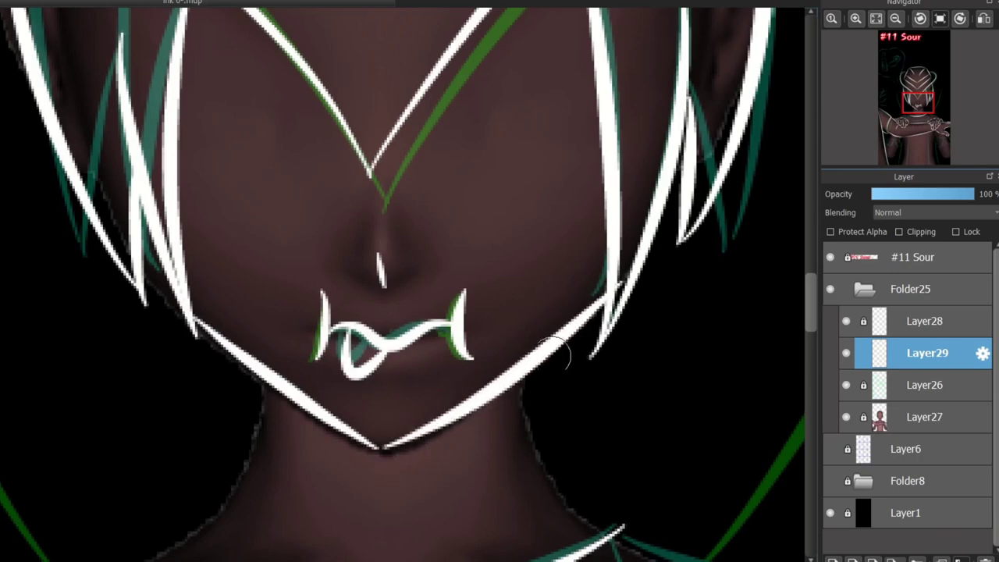
key("ctrl+z")
left_click_drag(381, 449, 596, 297)
- Ink a small upright loop at each end of the neckline
scroll(383, 252, "down", 1)
scroll(319, 369, "up", 1)
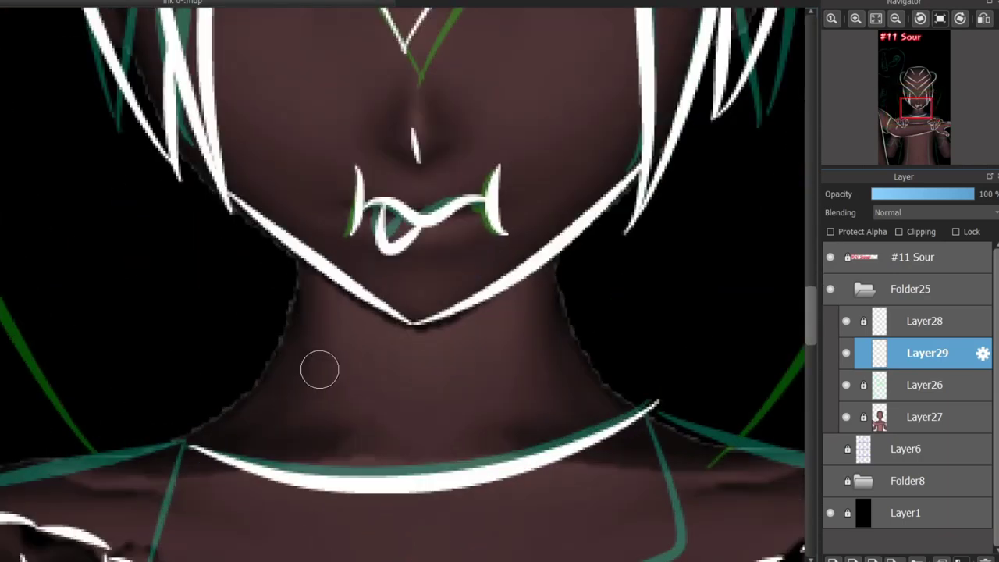
left_click_drag(185, 441, 228, 451)
left_click_drag(610, 425, 655, 402)
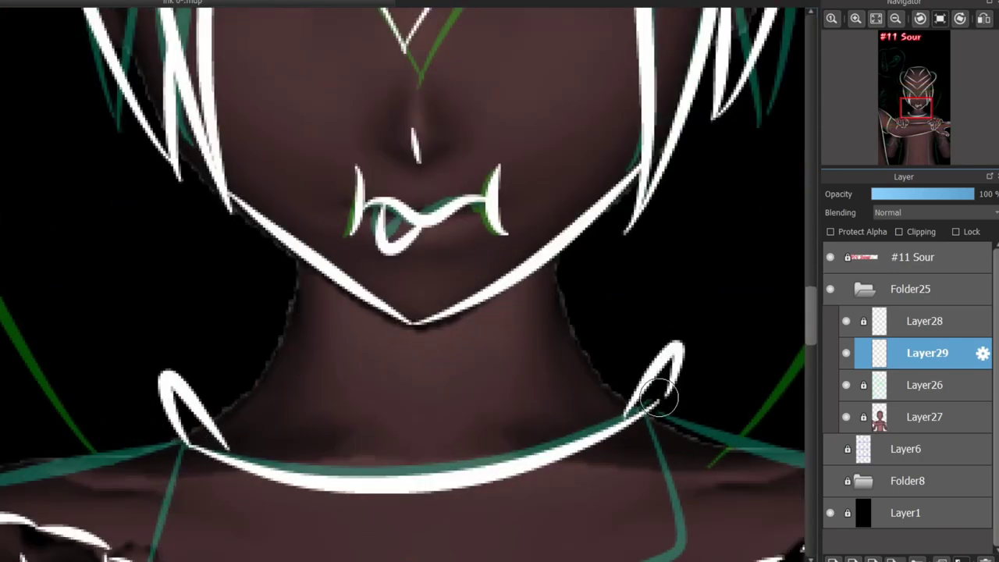
key("ctrl+z")
left_click_drag(611, 425, 658, 400)
- Ink both curved sides of the neck from the jaw down to the small loops at the neckline
mouse_move(554, 259)
left_mouse_down()
mouse_move(603, 374)
mouse_move(631, 388)
left_mouse_up()
key("ctrl+z")
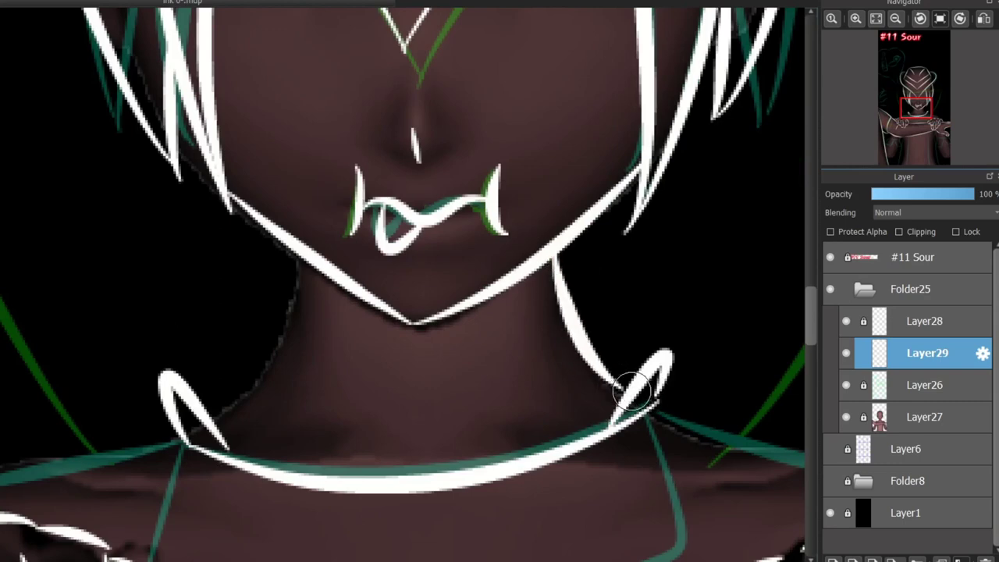
key("ctrl+z")
left_click_drag(295, 251, 211, 422)
key("ctrl+z")
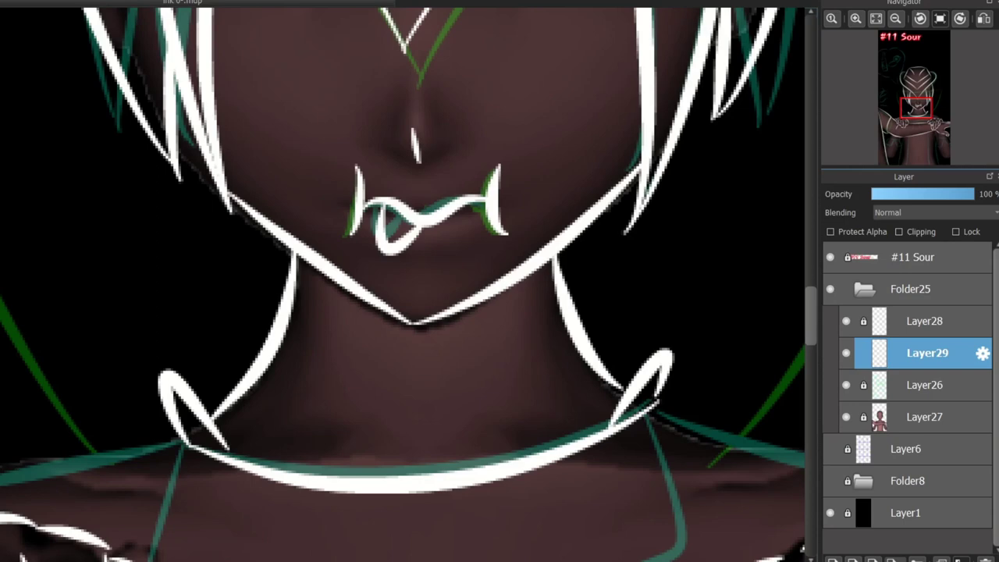
- Ink the chest panel below the neckline with its two sides, wavy lower edge and two short fold lines
scroll(406, 285, "down", 5)
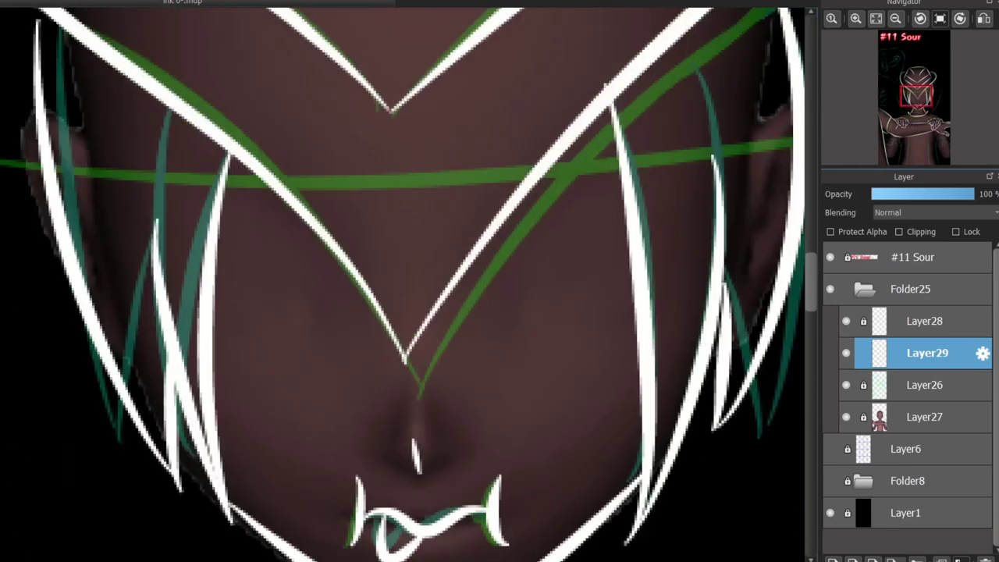
scroll(406, 285, "up", 2)
scroll(412, 347, "up", 3)
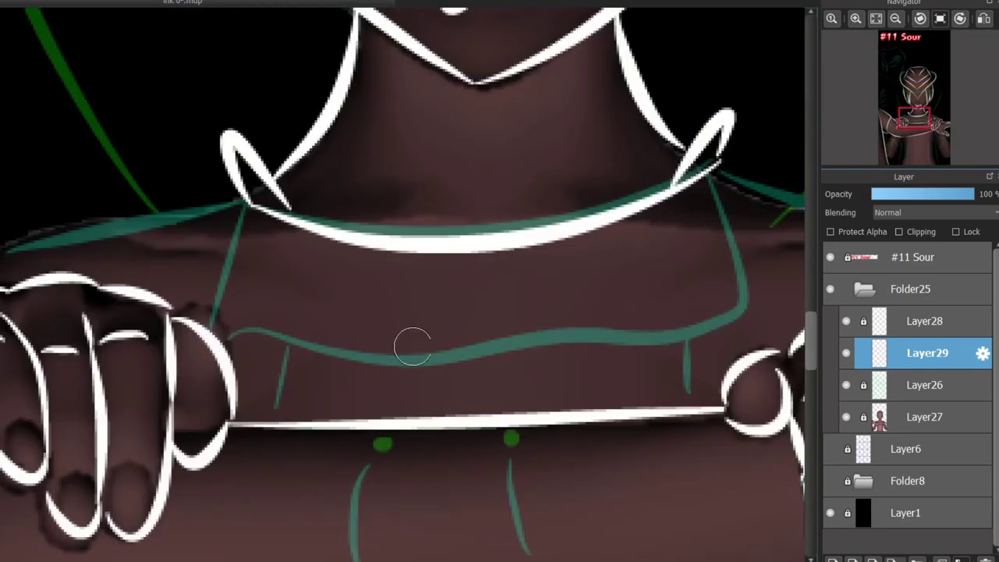
mouse_move(247, 206)
left_mouse_down()
mouse_move(221, 336)
mouse_move(732, 322)
mouse_move(740, 314)
left_mouse_up()
left_click_drag(718, 164, 743, 315)
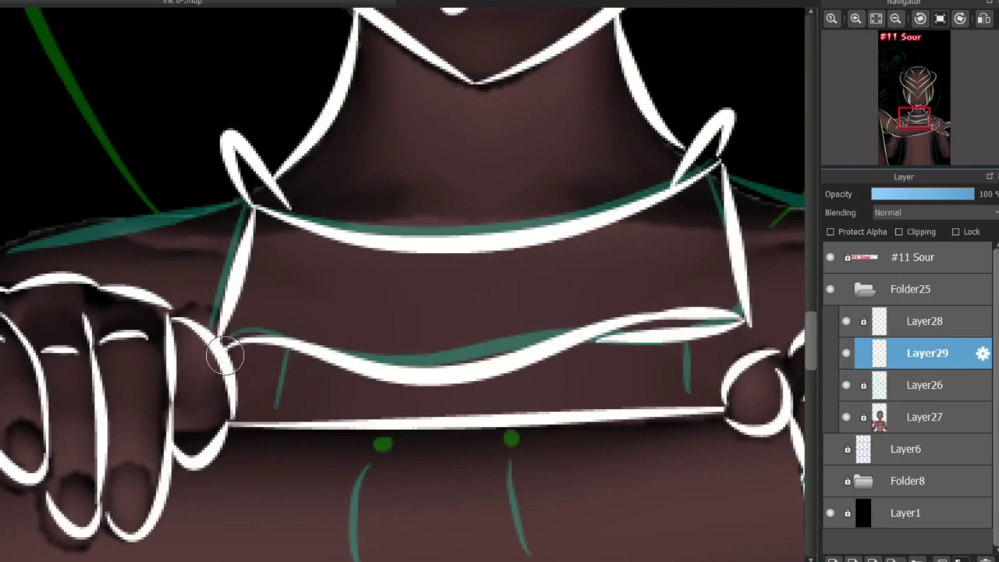
left_click_drag(605, 338, 708, 327)
left_click_drag(361, 358, 368, 285)
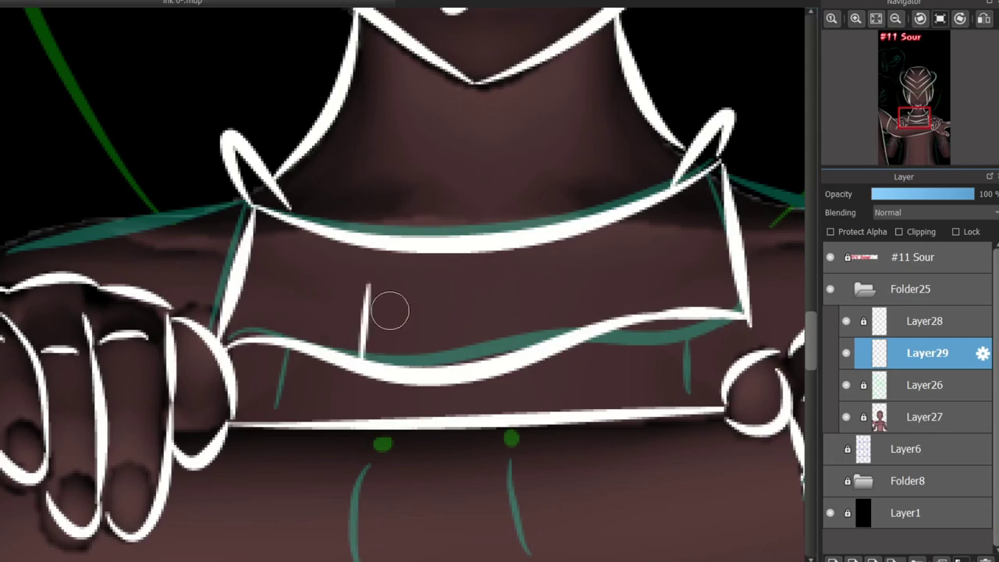
left_click_drag(562, 326, 551, 273)
- Ink the two long curved side edges of the tall collar from the shoulders up beside the head
scroll(491, 319, "down", 3)
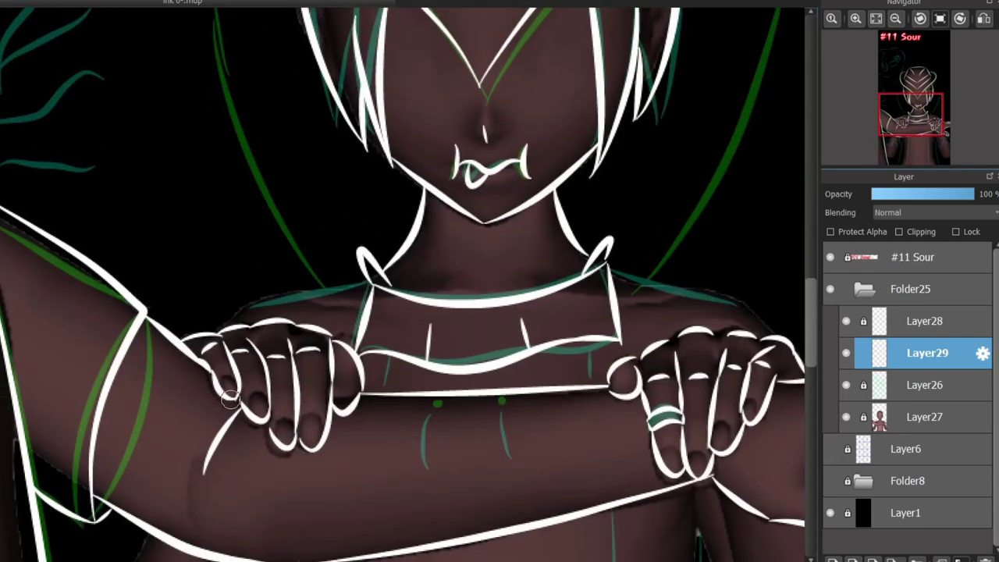
scroll(459, 228, "up", 3)
scroll(497, 342, "down", 3)
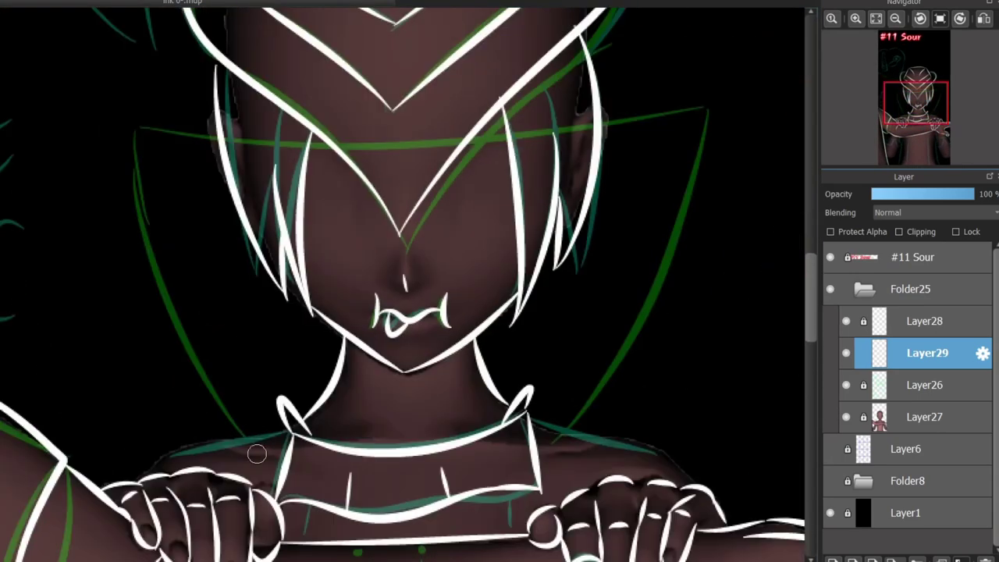
scroll(137, 199, "up", 1)
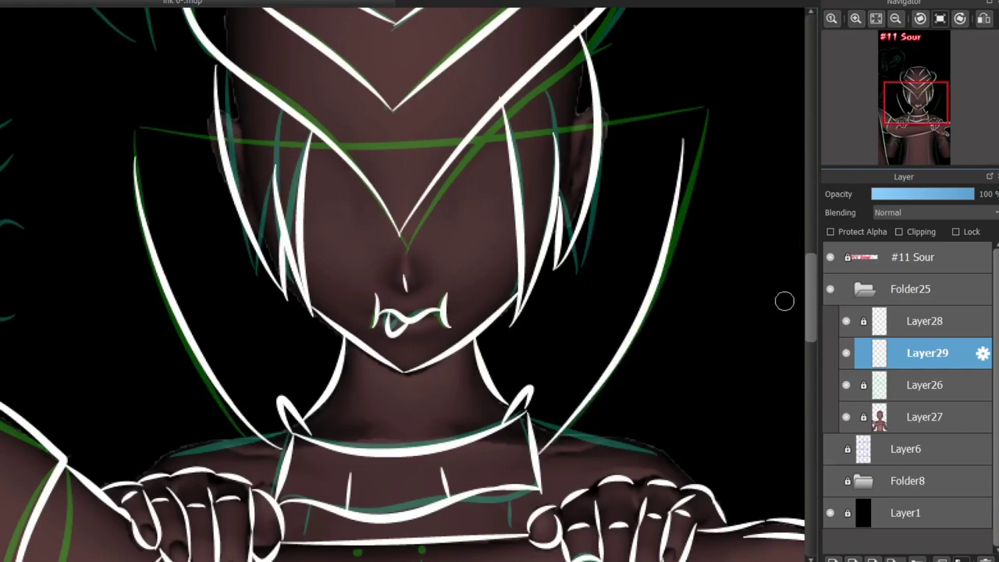
- Merge Layer28 into Layer29, lock the result and add a new Layer30 directly beneath it
scroll(765, 336, "down", 5)
scroll(468, 287, "down", 1)
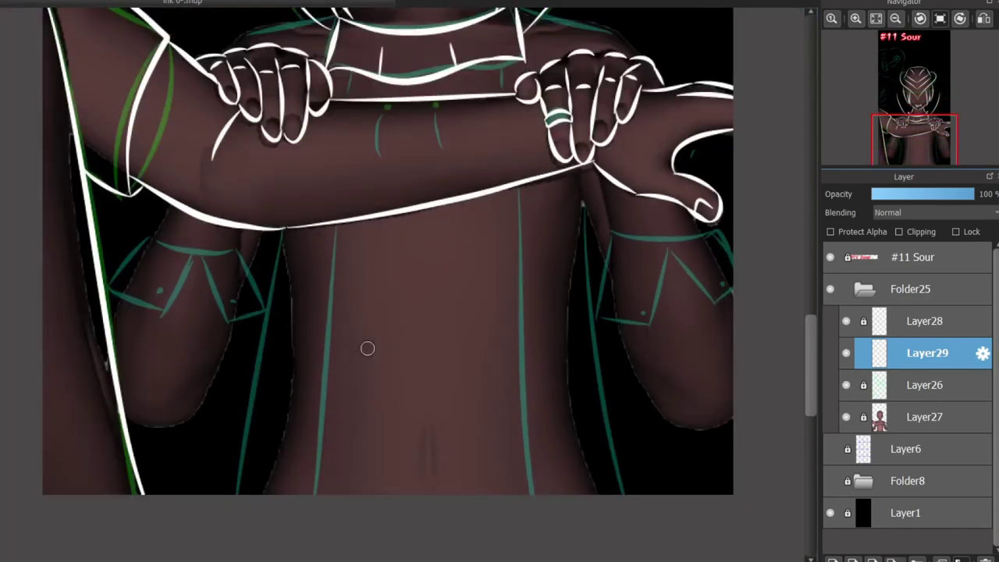
left_click(927, 321)
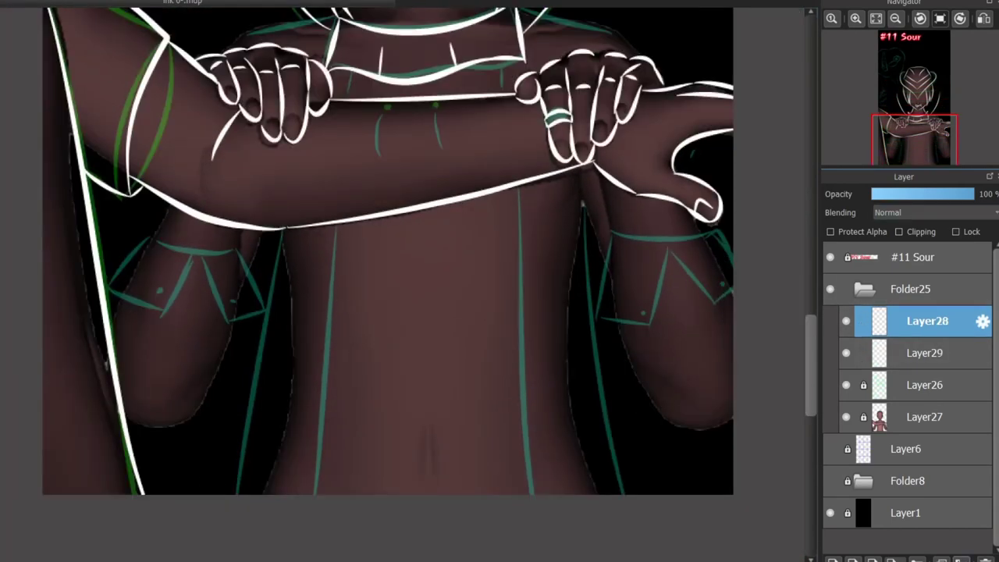
key("Delete")
key("ctrl+shift+n")
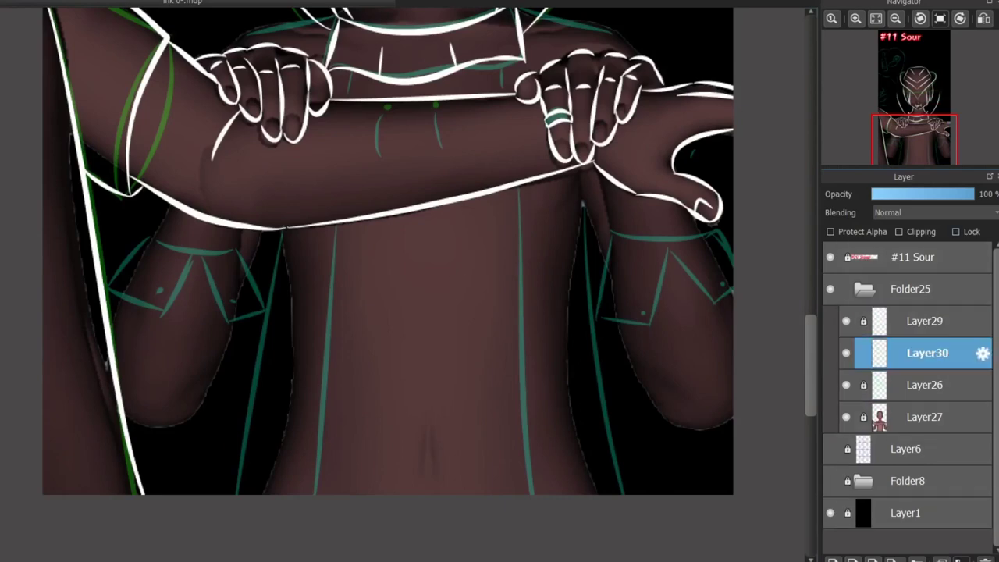
- Ink the left sleeve cuff's curved upper edge and its slanted outer side over the sketch
scroll(406, 265, "down", 5)
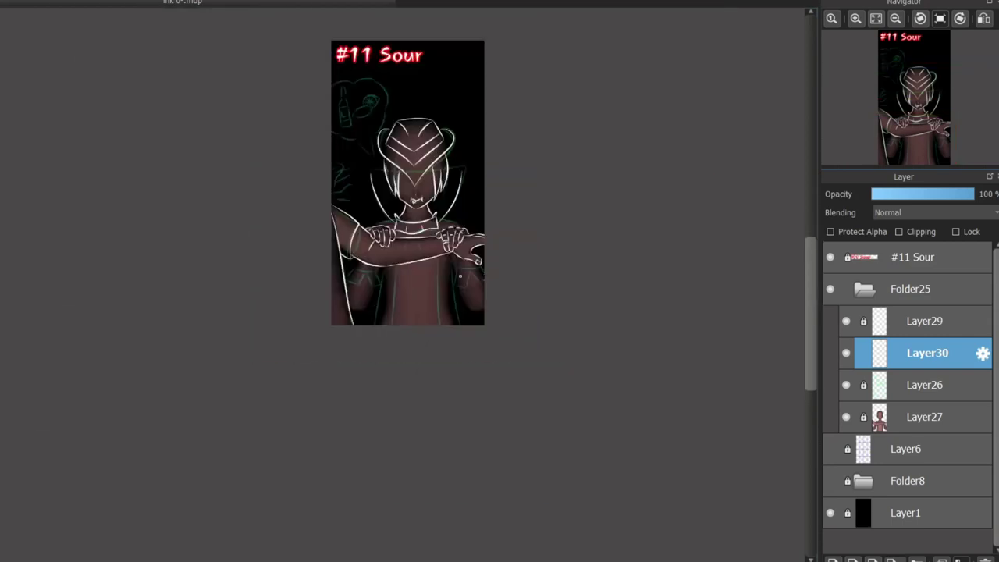
scroll(400, 310, "up", 5)
scroll(169, 164, "up", 2)
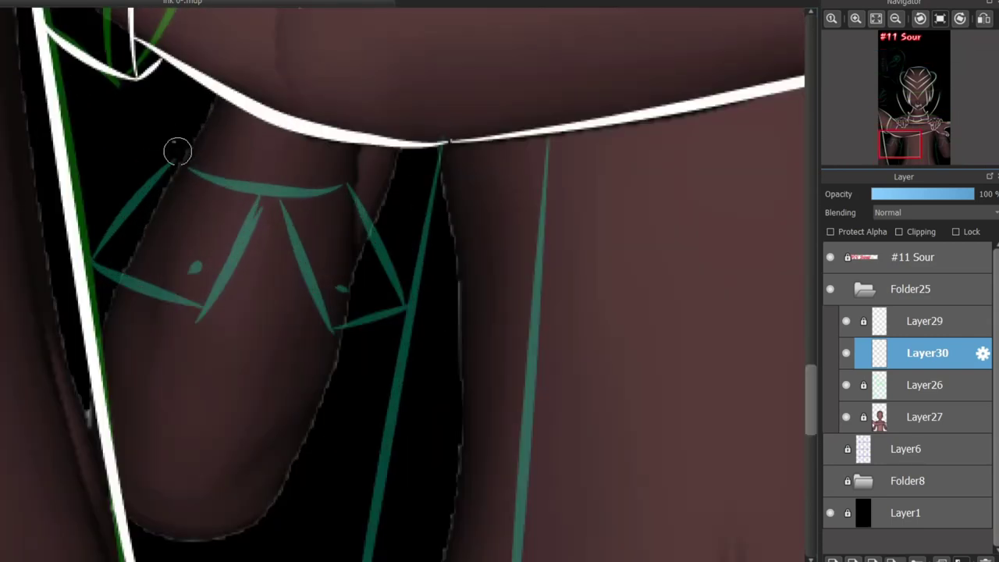
left_click_drag(176, 153, 359, 167)
key("ctrl+z")
mouse_move(196, 130)
left_mouse_down()
mouse_move(364, 171)
mouse_move(144, 189)
left_mouse_up()
- Ink the left cuff's two rounded lower flaps, its inner side edge and a button dot
left_click_drag(107, 228, 257, 250)
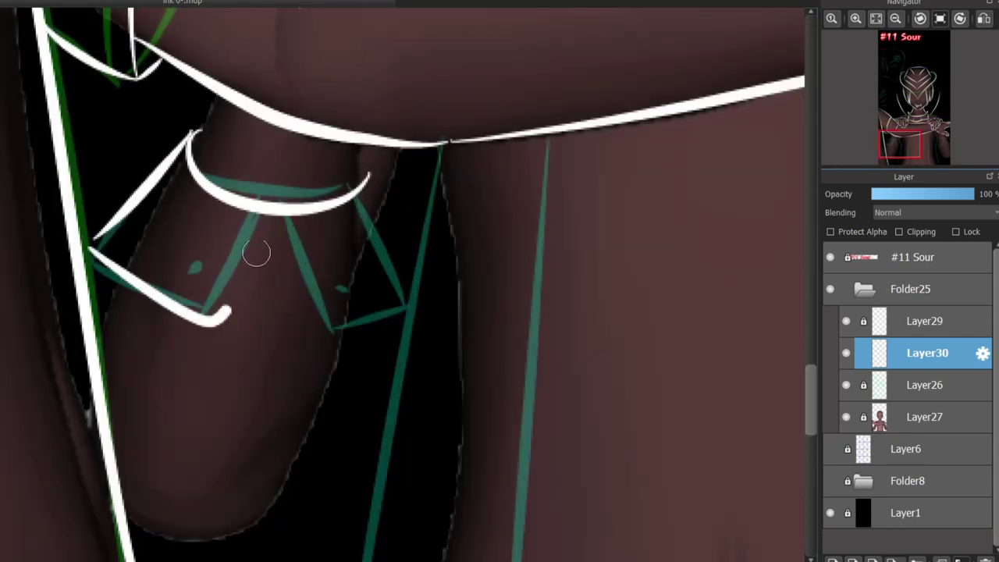
key("ctrl+z")
mouse_move(92, 241)
left_mouse_down()
mouse_move(273, 215)
mouse_move(328, 328)
left_mouse_up()
key("ctrl+z")
left_click_drag(273, 215, 367, 179)
key("ctrl+z")
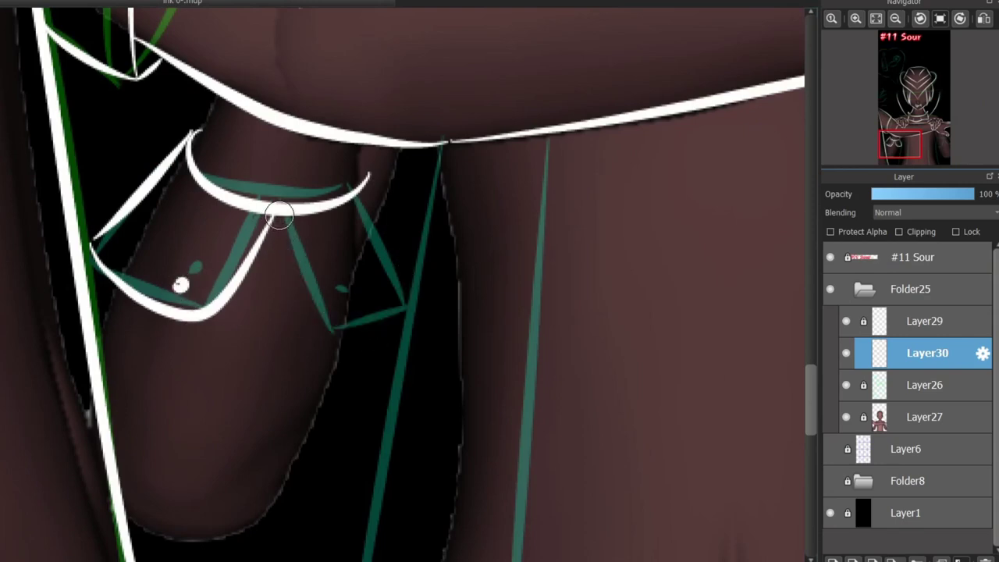
mouse_move(274, 215)
left_mouse_down()
mouse_move(364, 176)
mouse_move(375, 315)
mouse_move(374, 187)
mouse_move(366, 172)
left_mouse_up()
key("ctrl+z")
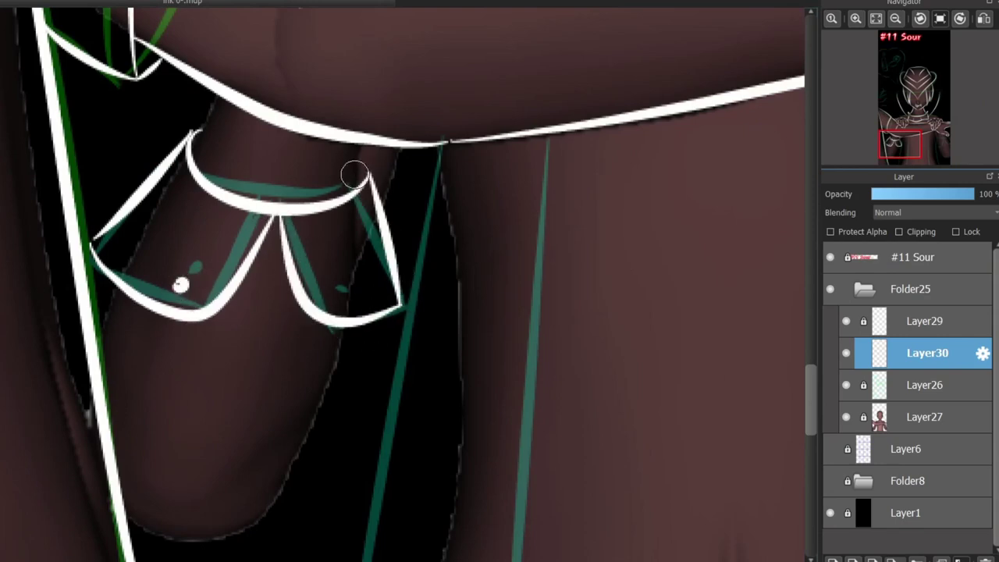
- Ink the left arm's short lines above the cuff and its rounded elbow outline below it
left_click_drag(227, 100, 173, 151)
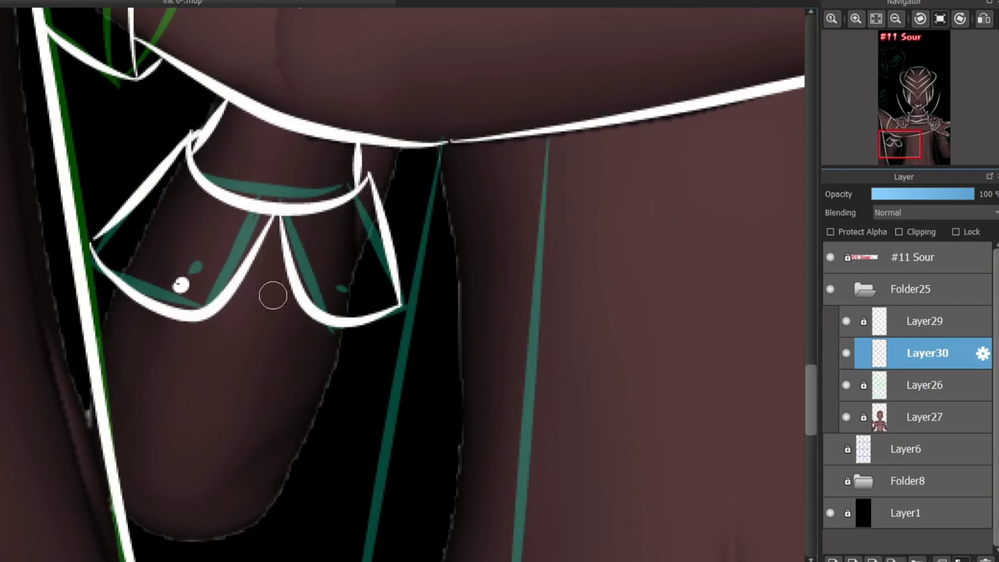
key("ctrl+z")
mouse_move(270, 513)
left_mouse_down()
mouse_move(116, 502)
mouse_move(259, 415)
left_mouse_up()
key("ctrl+z")
left_click_drag(125, 507, 285, 486)
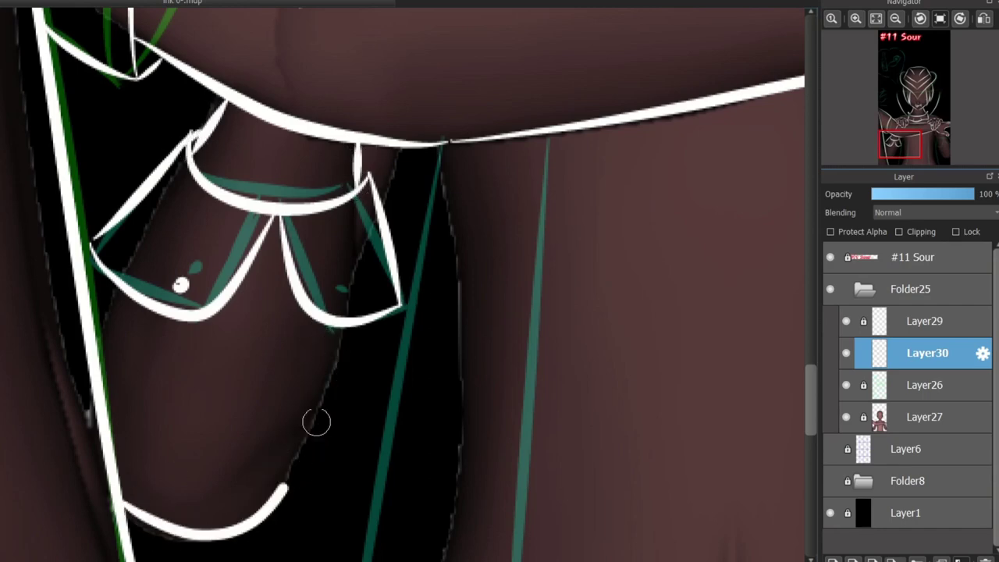
left_click_drag(316, 421, 342, 328)
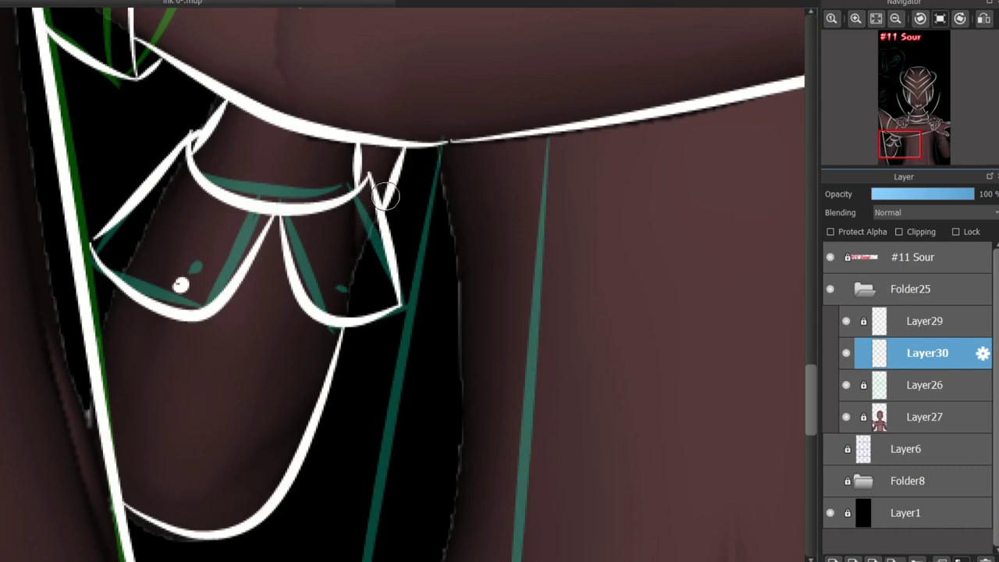
- Ink the two long vertical lines of the torso's front panel from the chest to the canvas's lower edge
scroll(390, 194, "down", 2)
scroll(404, 554, "right", 3)
scroll(446, 549, "up", 2)
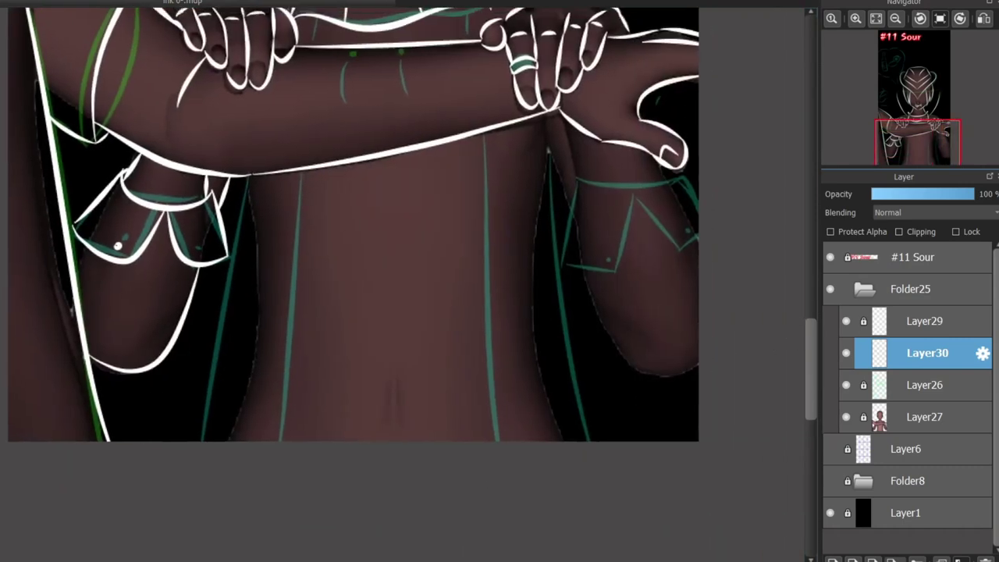
key("ctrl+z")
mouse_move(323, 89)
left_mouse_down()
mouse_move(270, 549)
mouse_move(306, 354)
mouse_move(301, 517)
left_mouse_up()
key("ctrl+z")
left_click_drag(466, 85, 467, 425)
left_click_drag(467, 503, 470, 522)
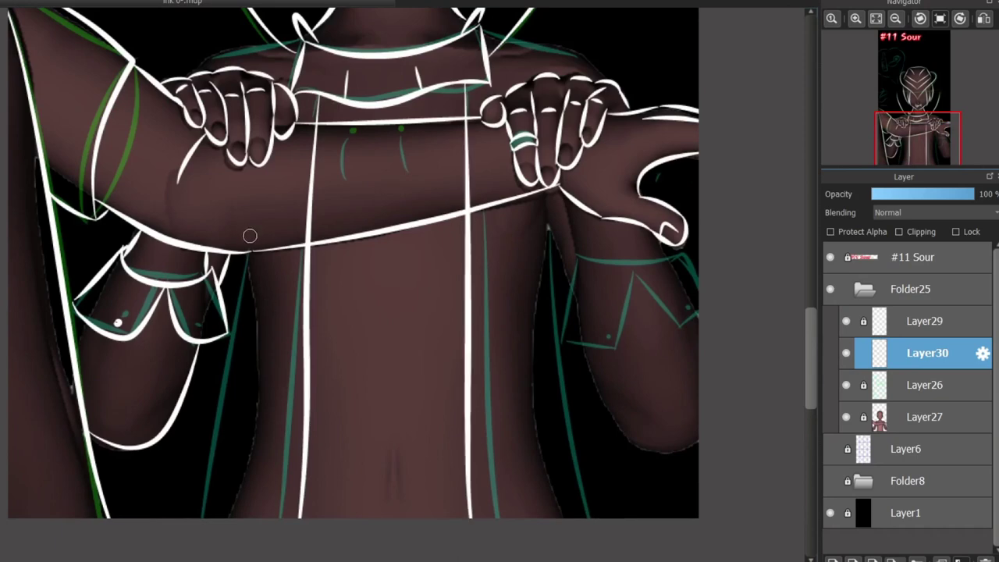
- Ink the outer side edges of the garment and three diagonal stripes on each side of the front panel
left_click_drag(250, 236, 209, 515)
scroll(597, 295, "up", 1)
scroll(501, 311, "down", 1)
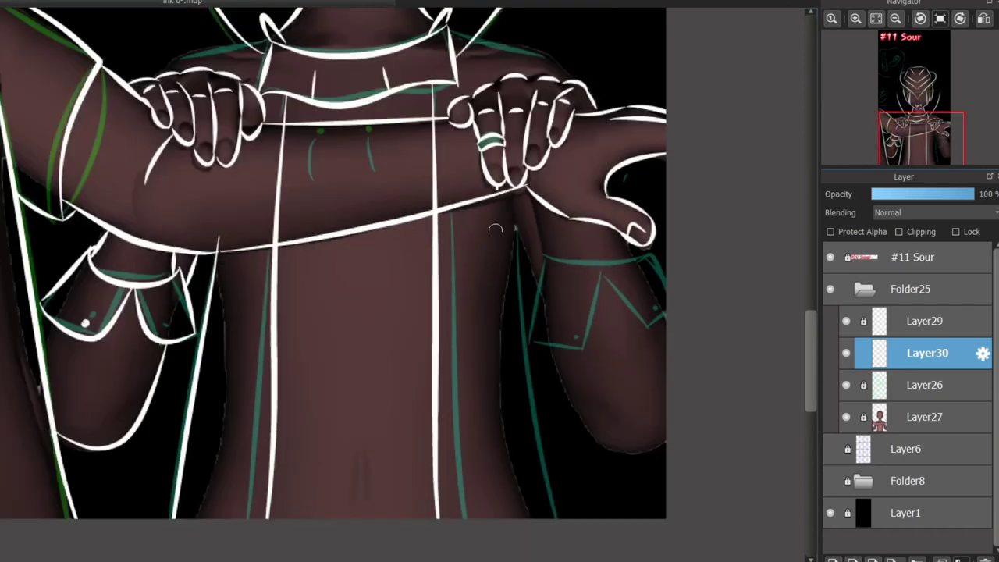
left_click_drag(492, 189, 529, 519)
key("ctrl+z")
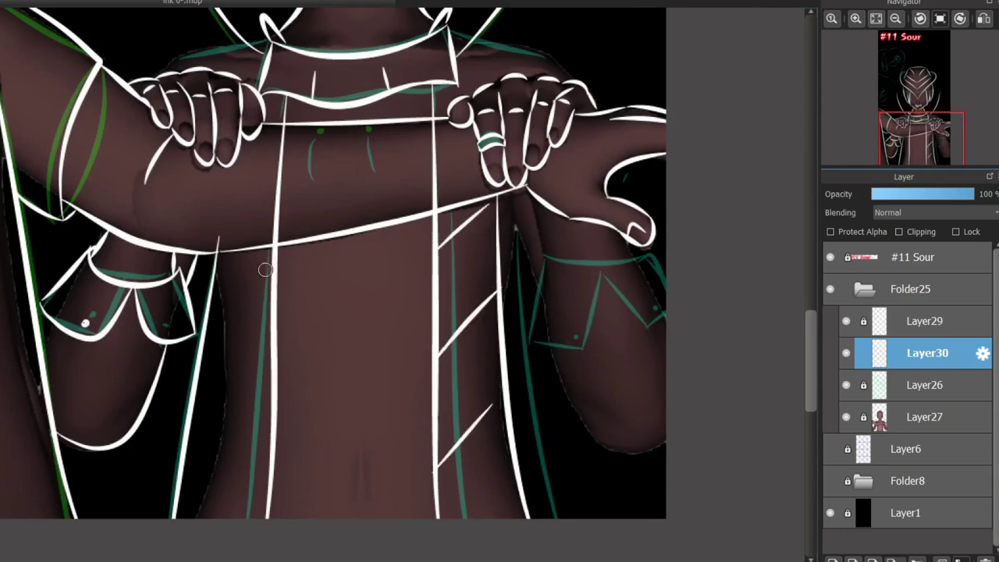
key("ctrl+z")
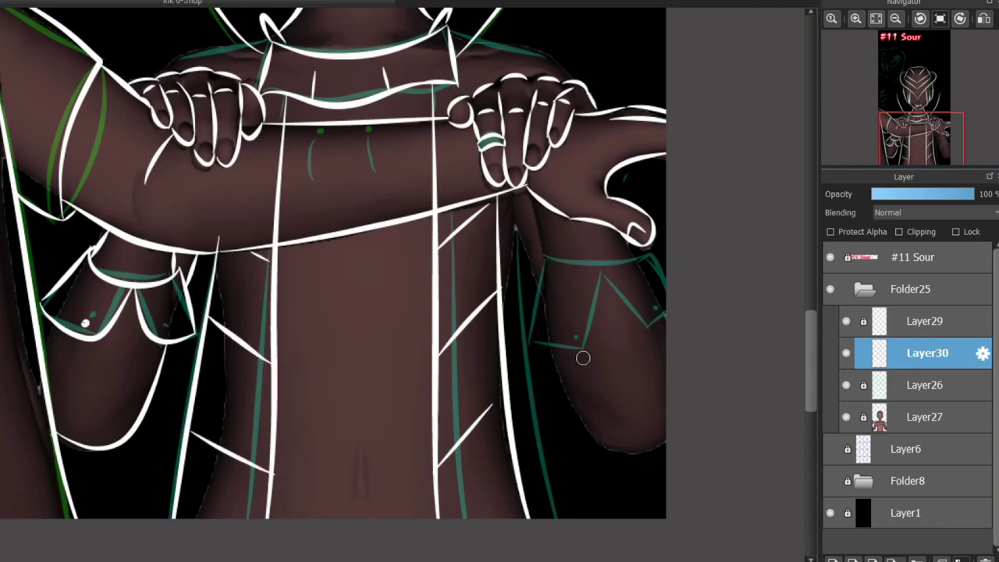
- Ink the right sleeve cuff with its curved upper edge, slanted sides, two rounded flaps and a button dot
scroll(583, 357, "up", 2)
mouse_move(501, 174)
left_mouse_down()
mouse_move(687, 153)
mouse_move(464, 335)
left_mouse_up()
left_click_drag(688, 155, 750, 234)
mouse_move(625, 209)
left_mouse_down()
mouse_move(729, 312)
mouse_move(751, 314)
mouse_move(474, 338)
left_mouse_up()
left_click(719, 280)
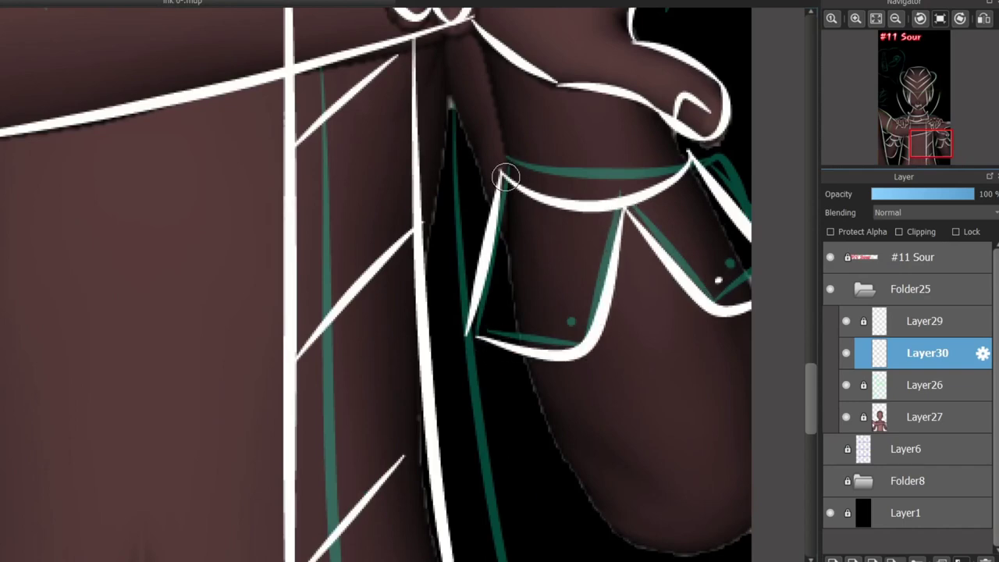
- Ink the right arm's lines between the hand and the cuff and its rounded elbow outline below
key("ctrl+z")
mouse_move(506, 178)
left_mouse_down()
mouse_move(478, 33)
mouse_move(508, 174)
left_mouse_up()
key("ctrl+z")
key("ctrl+z")
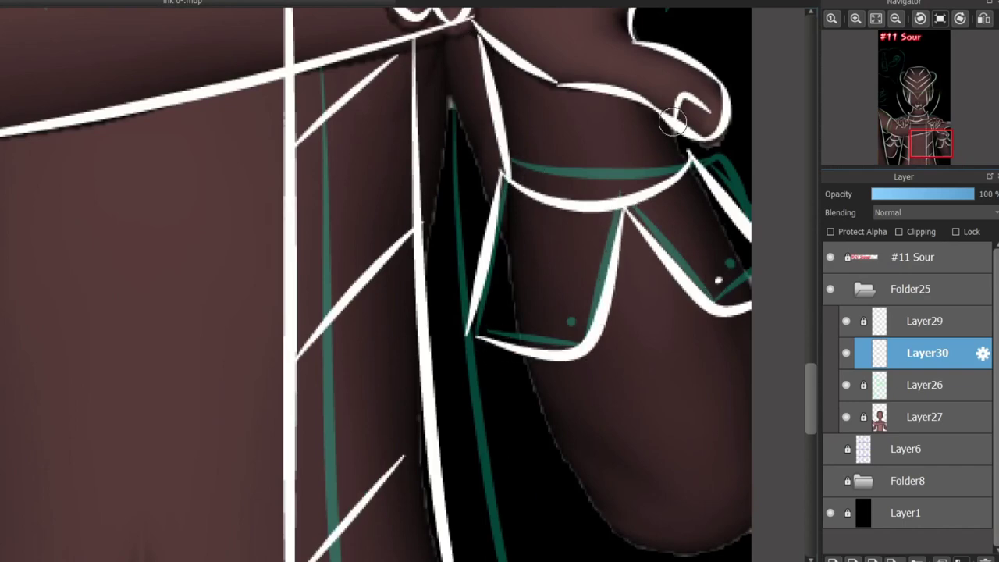
left_click_drag(689, 160, 661, 121)
mouse_move(526, 368)
left_mouse_down()
mouse_move(752, 520)
mouse_move(664, 546)
mouse_move(751, 517)
left_mouse_up()
key("ctrl+z")
- Ink the two slanted lines bordering the narrow gap between the torso and the right arm
mouse_move(450, 81)
left_mouse_down()
mouse_move(441, 197)
mouse_move(428, 242)
left_mouse_up()
key("ctrl+z")
key("ctrl+z")
mouse_move(445, 33)
left_mouse_down()
mouse_move(414, 273)
mouse_move(426, 265)
left_mouse_up()
left_click_drag(448, 100, 484, 207)
key("ctrl+z")
left_click_drag(446, 35, 484, 216)
left_click_drag(456, 100, 422, 275)
key("ctrl+z")
- Erase the parts of the two vertical front panel lines that cross the horizontal forearm
mouse_move(547, 257)
left_mouse_down()
mouse_move(66, 222)
mouse_move(668, 331)
left_mouse_up()
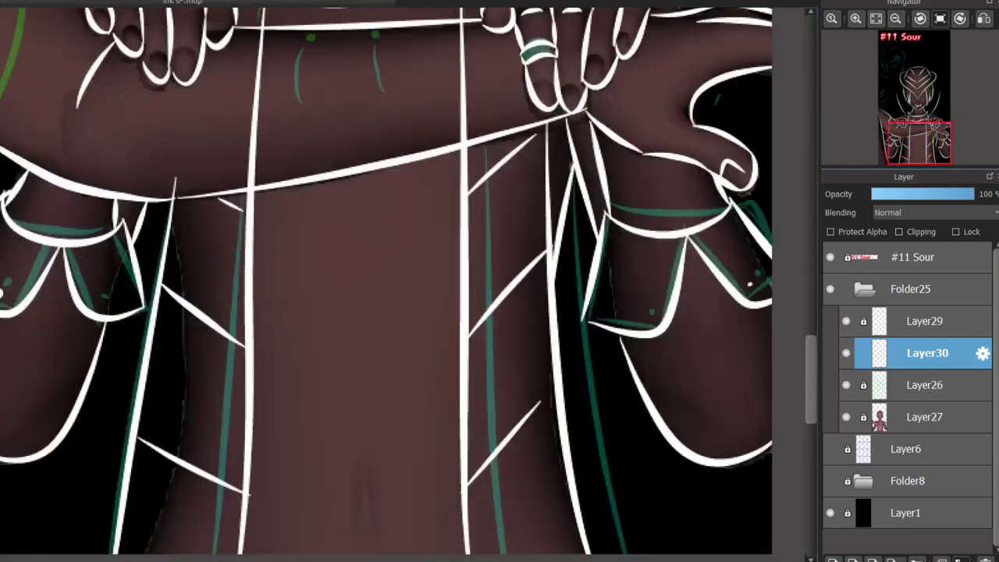
scroll(375, 281, "down", 3)
scroll(374, 281, "up", 2)
scroll(319, 204, "up", 2)
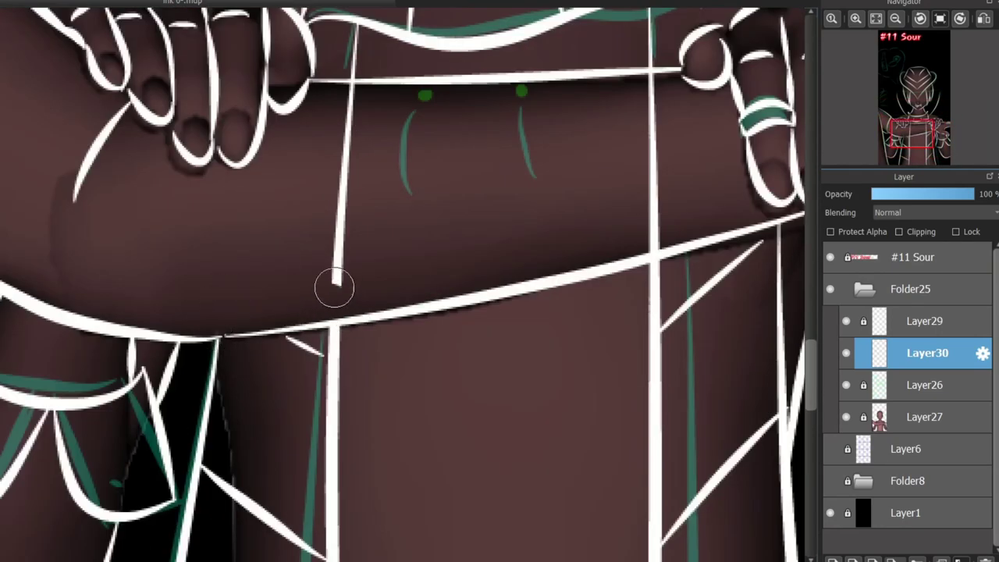
mouse_move(656, 261)
left_mouse_down()
mouse_move(659, 220)
mouse_move(652, 170)
left_mouse_up()
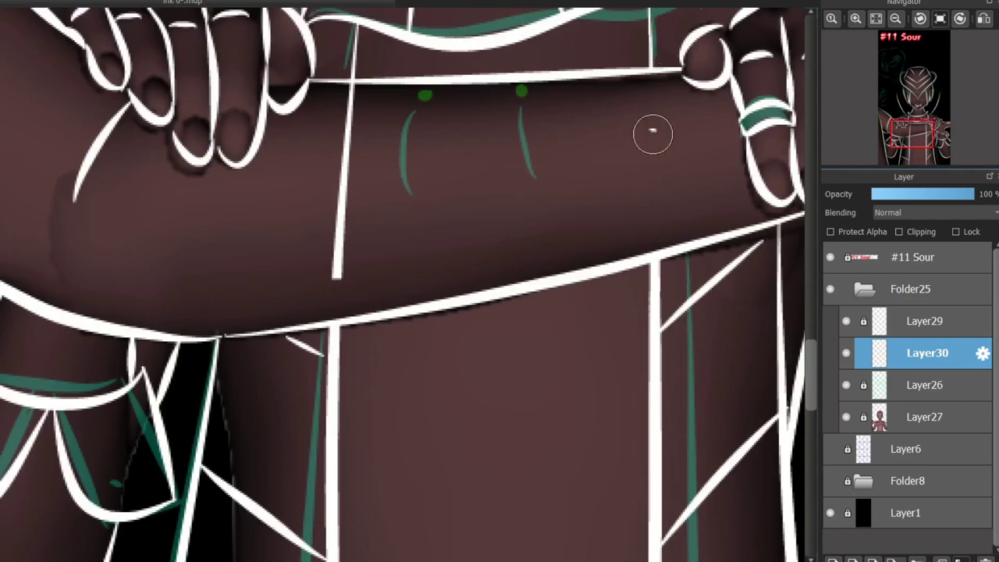
left_click_drag(357, 88, 336, 262)
- Ink the left shoulder line from the collar down to the back of the gripping hand
scroll(368, 506, "down", 4)
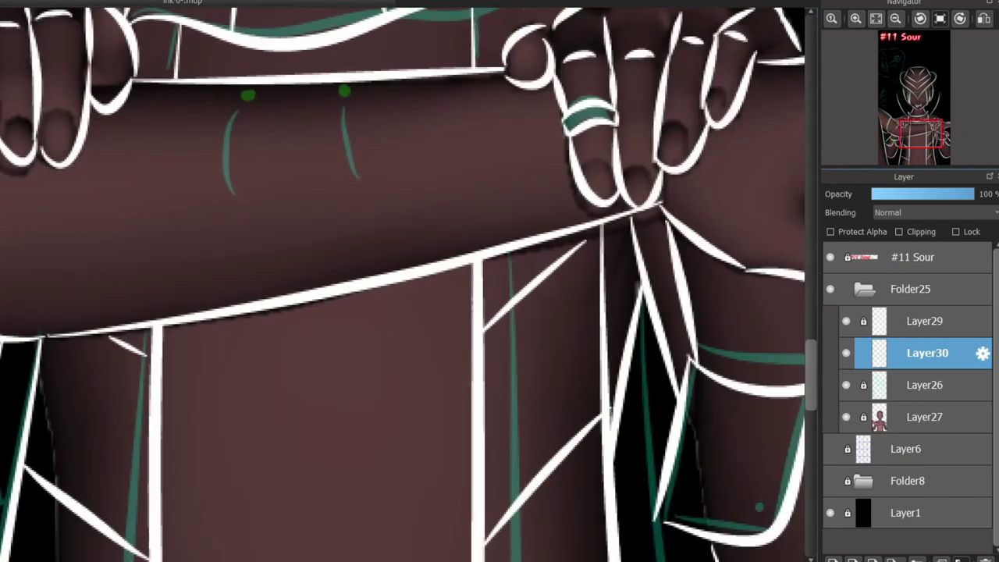
scroll(384, 270, "up", 5)
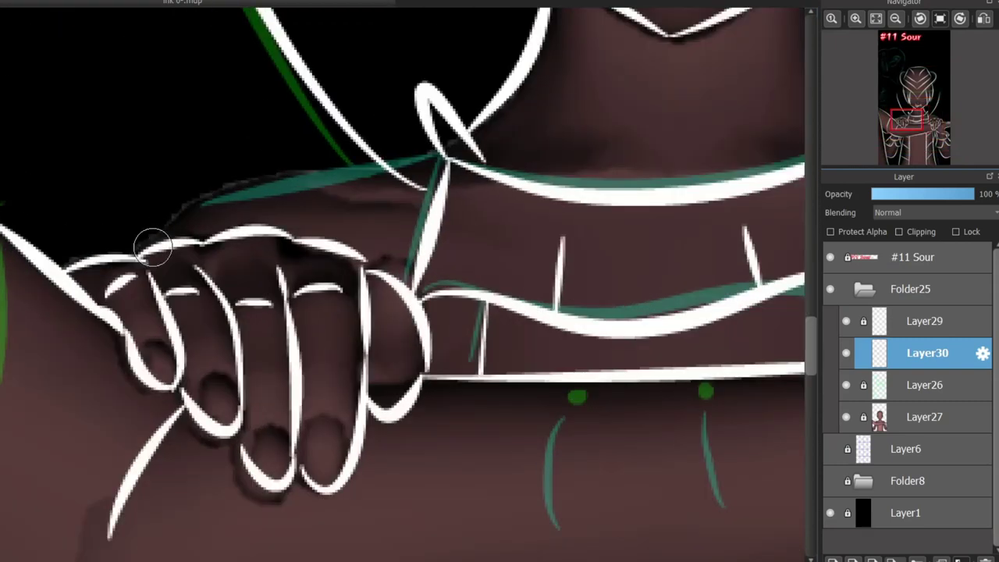
left_click_drag(152, 249, 355, 146)
key("ctrl+z")
key("ctrl+z")
mouse_move(257, 190)
left_mouse_down()
mouse_move(386, 164)
mouse_move(164, 236)
left_mouse_up()
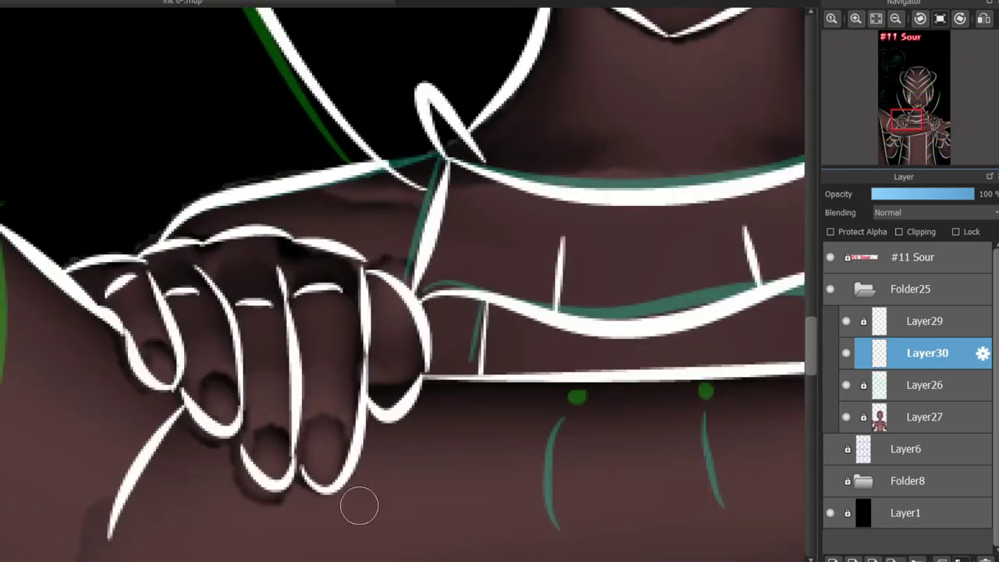
- Ink the right shoulder line from the collar down to the back of the gripping hand
left_click_drag(905, 121, 927, 118)
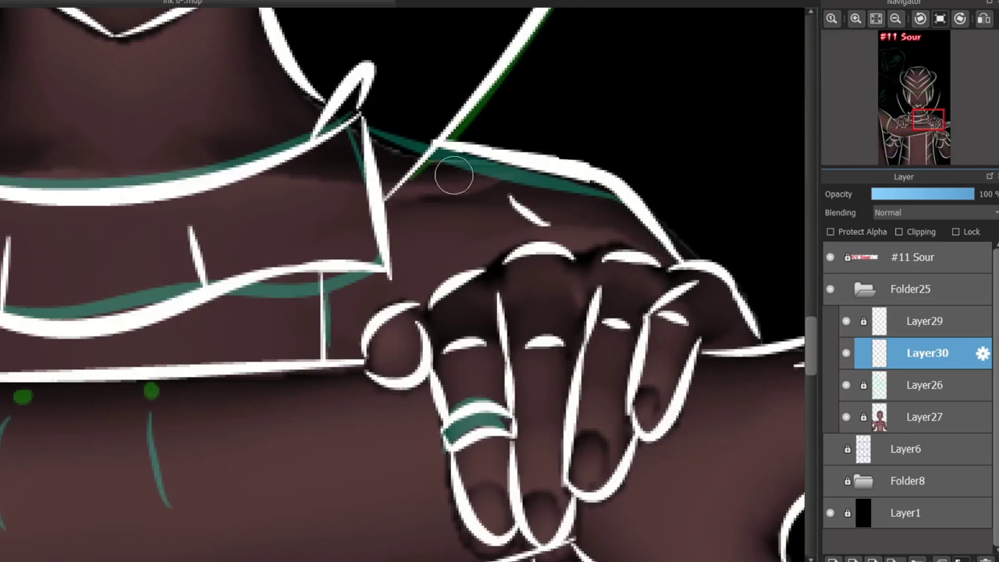
mouse_move(428, 137)
left_mouse_down()
mouse_move(642, 209)
mouse_move(647, 179)
mouse_move(687, 261)
left_mouse_up()
key("ctrl+z")
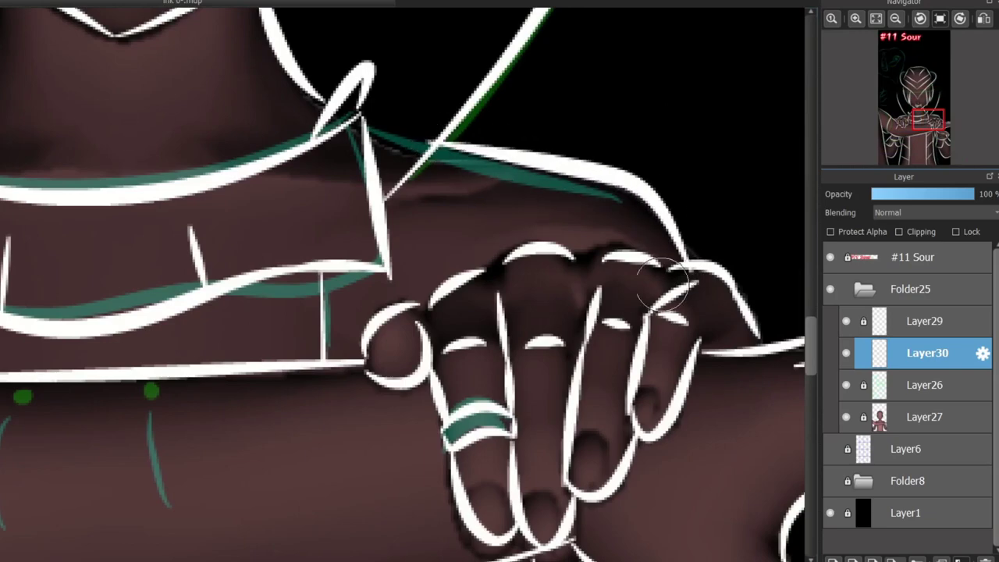
- Ink one long curve across the face joining the upper tips of the tall collar
scroll(420, 159, "left", 6)
scroll(313, 223, "down", 3)
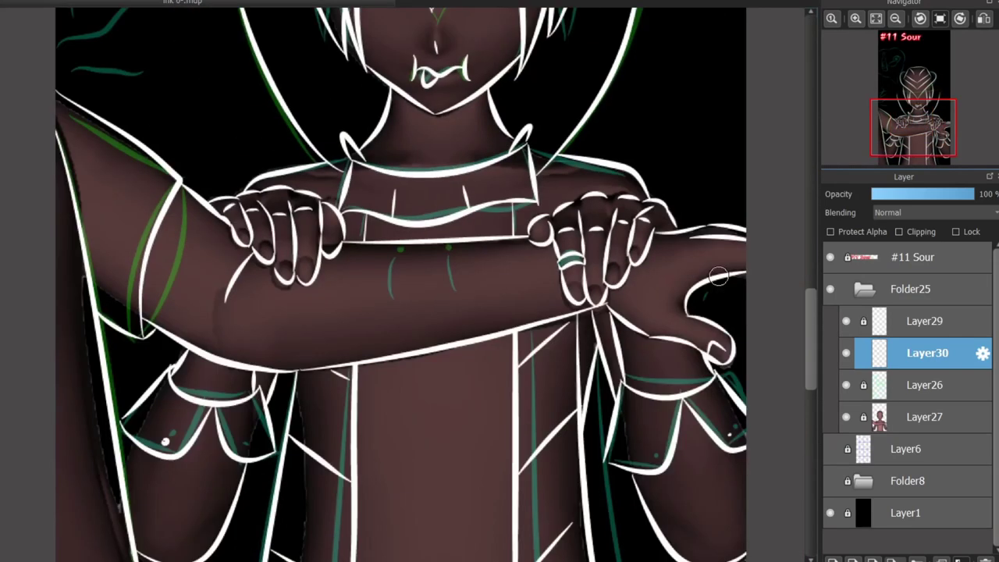
scroll(367, 162, "up", 4)
scroll(455, 252, "up", 2)
scroll(455, 252, "up", 2)
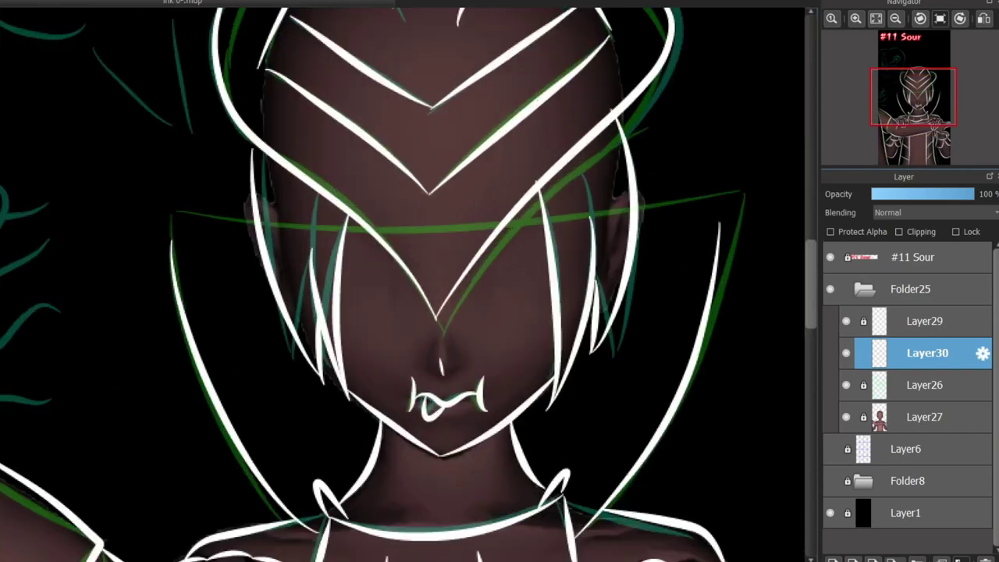
left_click_drag(174, 229, 720, 208)
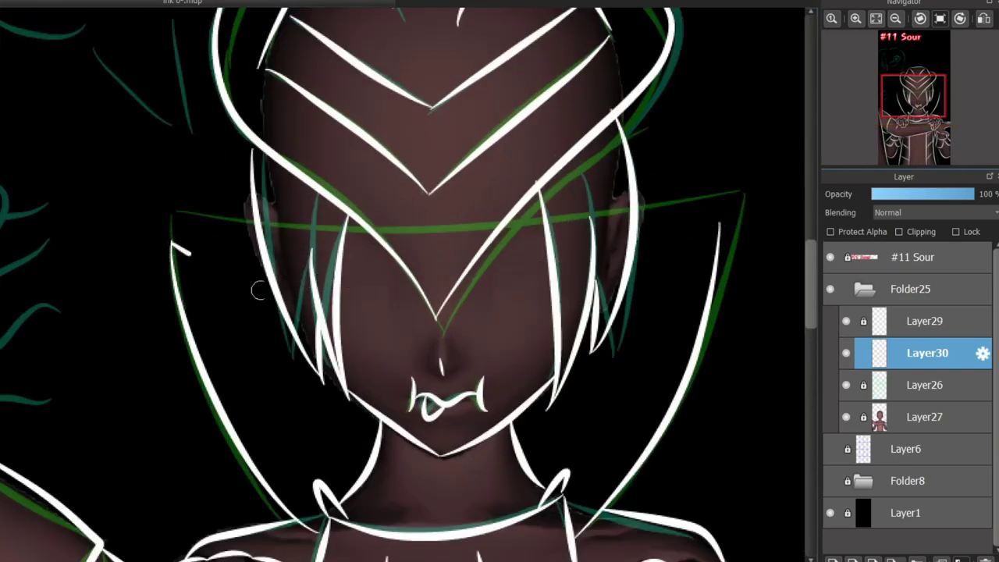
left_click(382, 332)
- Erase the part of the collar's upper curve that crosses the face and hair strands
scroll(320, 337, "up", 2)
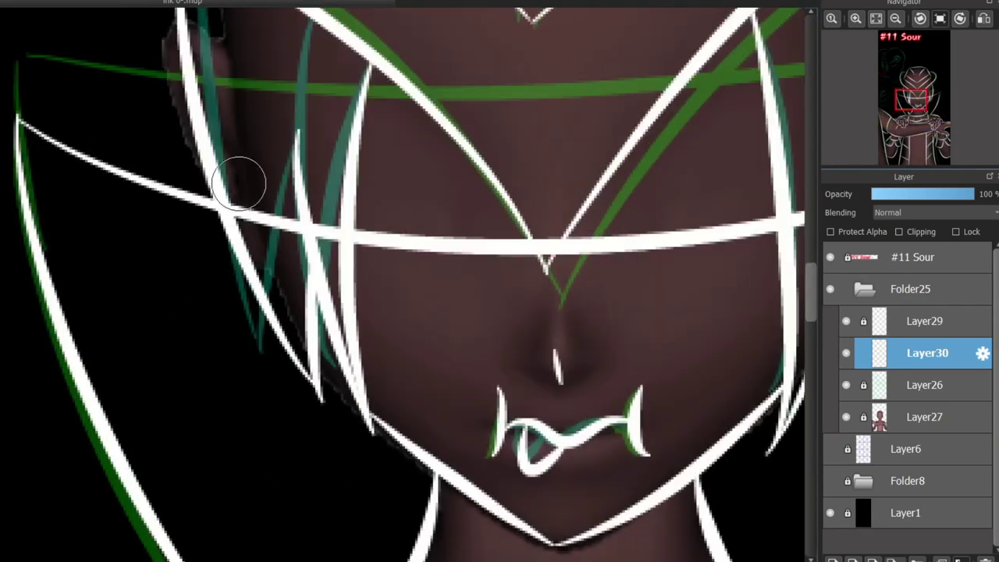
mouse_move(245, 179)
left_mouse_down()
mouse_move(333, 261)
mouse_move(349, 223)
mouse_move(393, 211)
left_mouse_up()
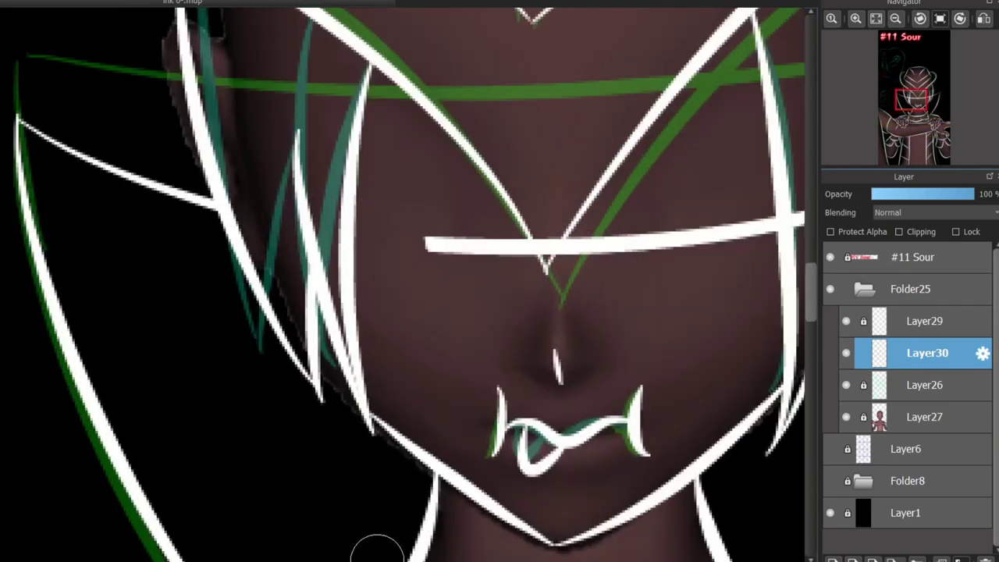
left_click_drag(368, 548, 529, 548)
mouse_move(390, 207)
left_mouse_down()
mouse_move(345, 225)
mouse_move(292, 219)
mouse_move(266, 256)
mouse_move(93, 274)
mouse_move(51, 223)
mouse_move(77, 258)
mouse_move(92, 236)
mouse_move(286, 224)
left_mouse_up()
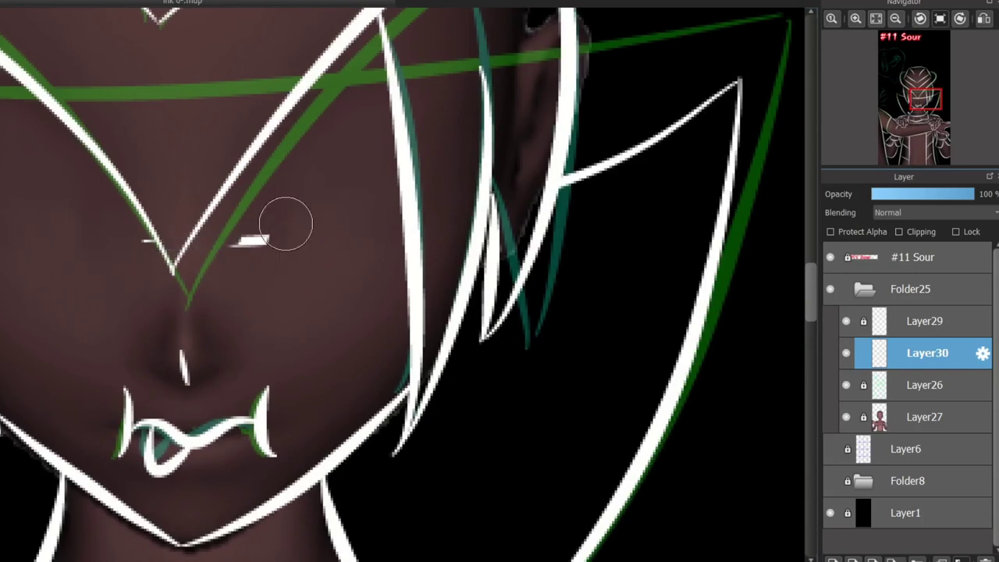
- Ink two wavy strokes in the sketched squiggles above the outstretched arm near the canvas's left edge
scroll(252, 260, "down", 4)
left_click_drag(251, 358, 359, 358)
scroll(136, 296, "up", 3)
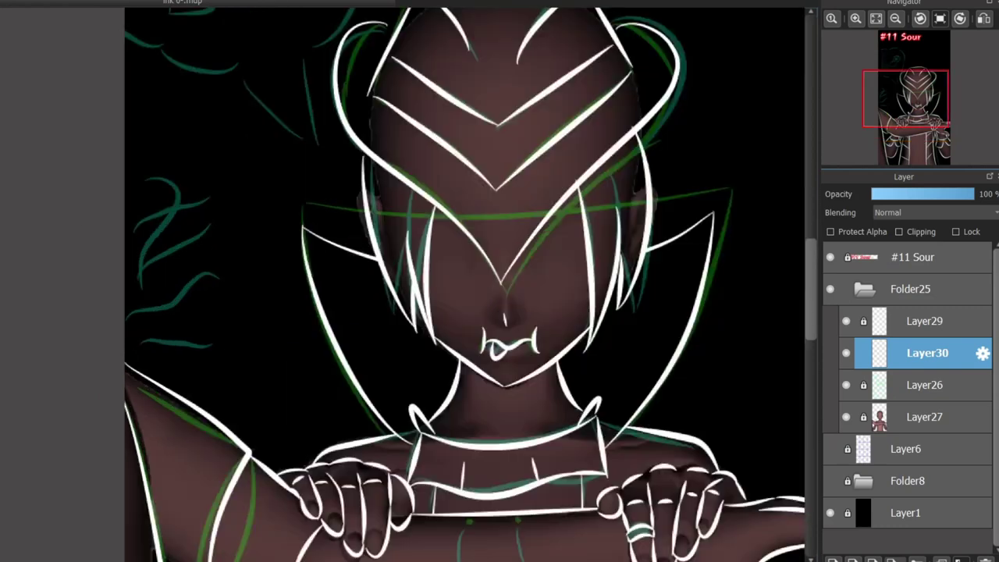
left_click_drag(125, 355, 250, 337)
key("ctrl+z")
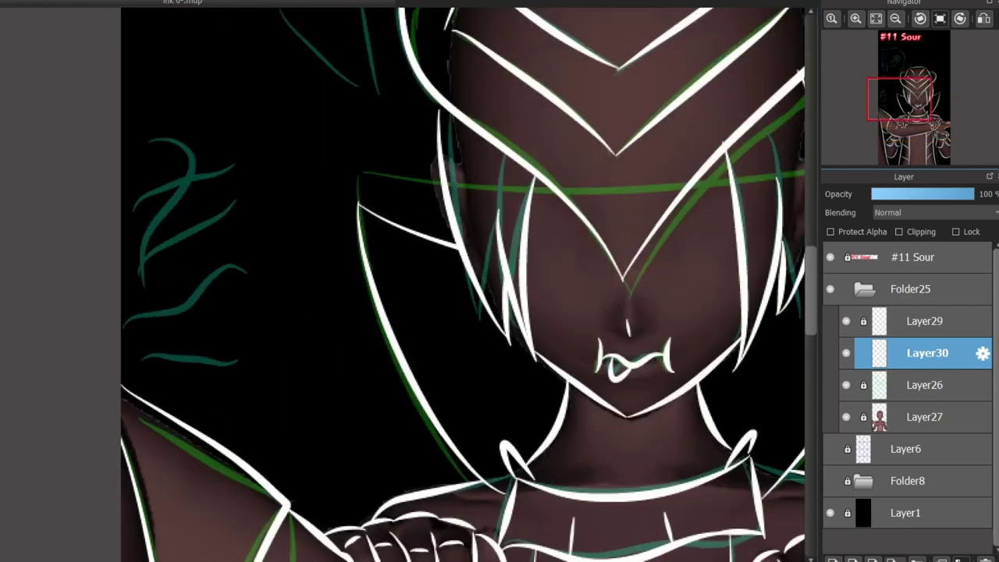
left_click_drag(307, 263, 331, 377)
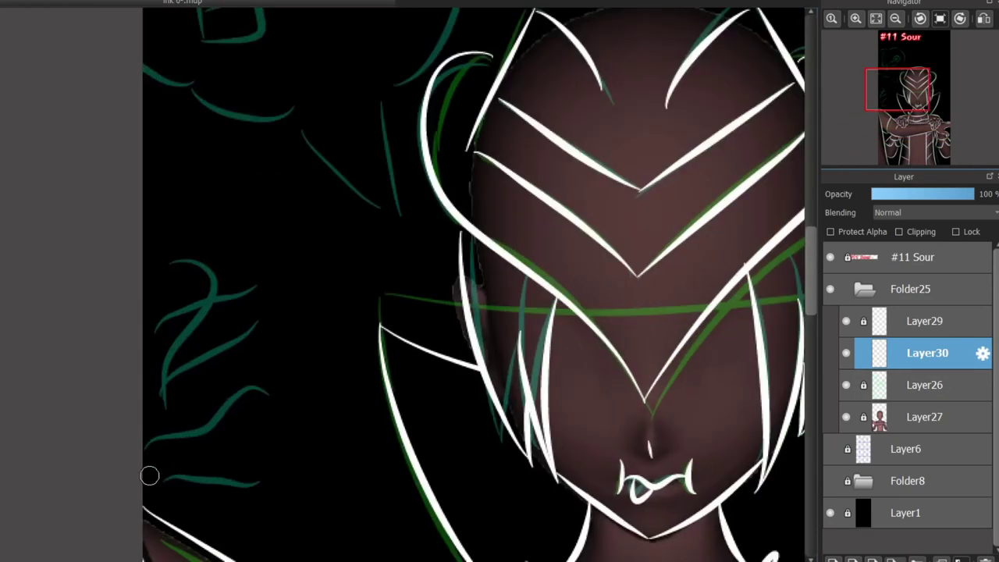
left_click_drag(146, 384, 275, 353)
left_click_drag(145, 307, 232, 260)
- Ink the speech bubble's pointed tail and the scalloped curves along its lower edge
left_click_drag(897, 89, 908, 78)
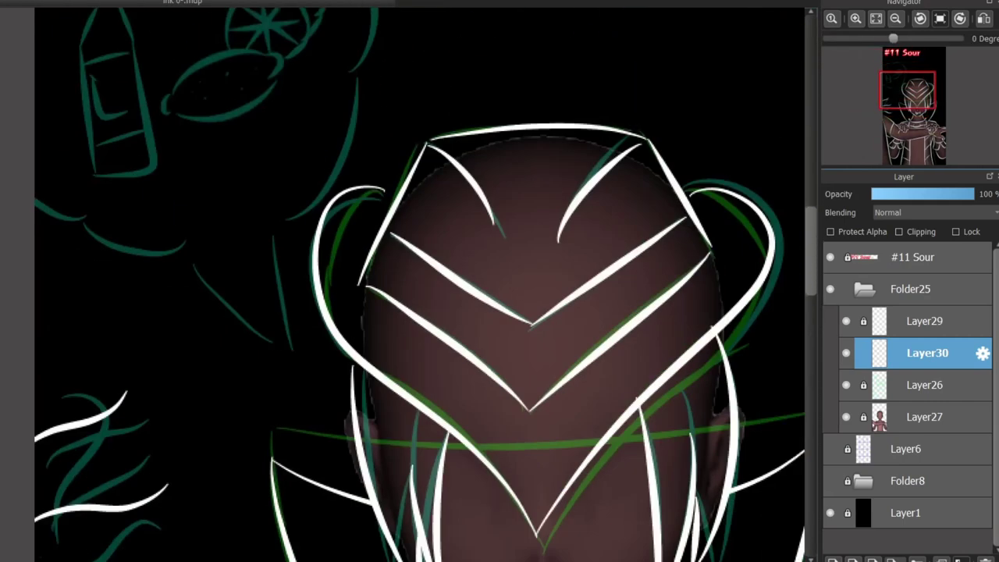
scroll(274, 368, "up", 3)
mouse_move(278, 355)
left_mouse_down()
mouse_move(234, 417)
mouse_move(301, 486)
left_mouse_up()
mouse_move(196, 375)
left_mouse_down()
mouse_move(304, 490)
mouse_move(195, 374)
mouse_move(107, 353)
mouse_move(75, 364)
left_mouse_up()
key("ctrl+z")
key("ctrl+z")
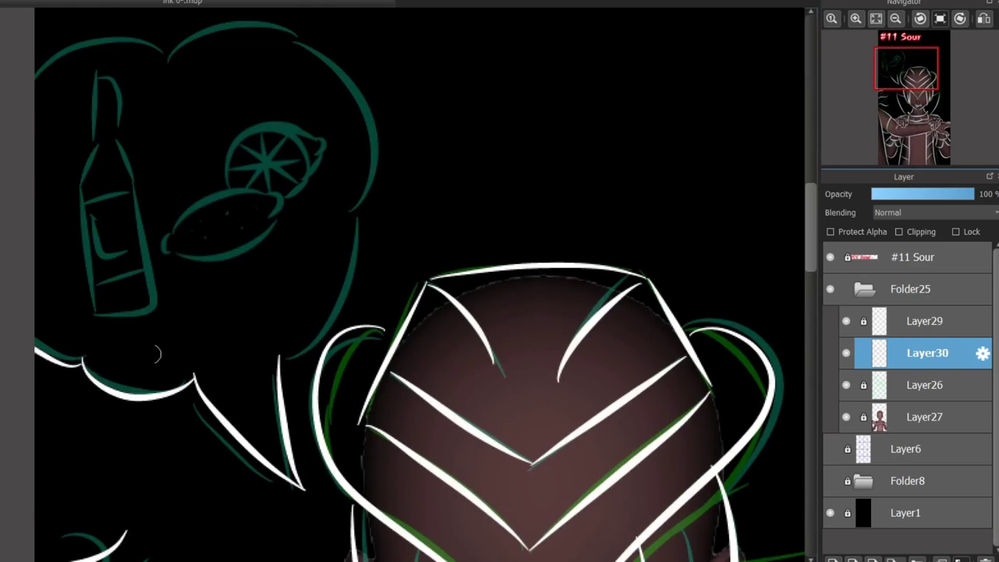
- Ink the bottle in the speech bubble with its narrow neck, shoulders, body and the label's curved upper edge
scroll(92, 244, "up", 2)
mouse_move(78, 101)
left_mouse_down()
mouse_move(91, 338)
mouse_move(152, 145)
mouse_move(125, 82)
left_mouse_up()
scroll(183, 458, "up", 3)
key("ctrl+z")
mouse_move(183, 457)
left_mouse_down()
mouse_move(150, 236)
mouse_move(81, 149)
left_mouse_up()
key("ctrl+z")
mouse_move(97, 250)
left_mouse_down()
mouse_move(95, 147)
mouse_move(132, 234)
left_mouse_up()
left_click_drag(75, 312, 160, 296)
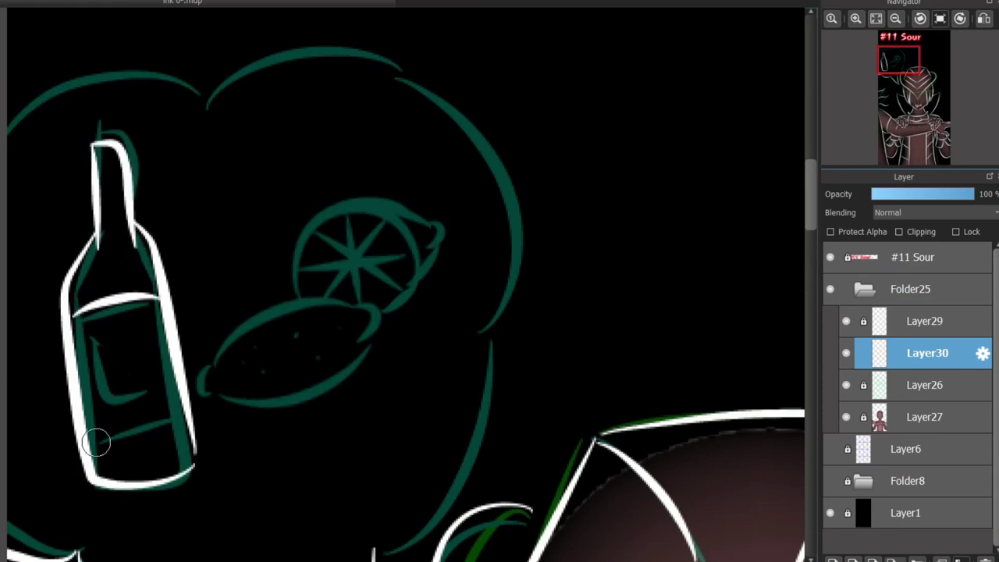
- Ink the bottle label's curved lower edge and an L-shaped mark in the middle of the label
left_click_drag(84, 431, 185, 407)
key("ctrl+z")
left_click_drag(92, 326, 153, 382)
key("ctrl+z")
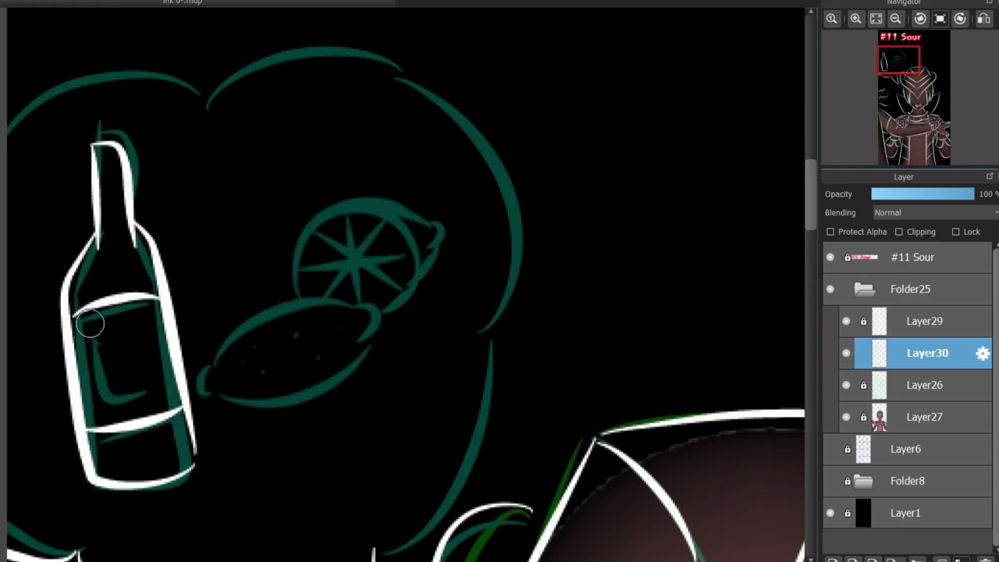
left_click_drag(89, 320, 156, 376)
- Ink the whole lemon beside the bottle with both rounded tips and small dots on its skin
mouse_move(222, 361)
left_mouse_down()
mouse_move(353, 320)
mouse_move(231, 369)
mouse_move(226, 401)
mouse_move(385, 364)
mouse_move(229, 387)
mouse_move(221, 403)
mouse_move(347, 414)
mouse_move(220, 404)
mouse_move(366, 346)
left_mouse_up()
key("ctrl+z")
key("ctrl+z")
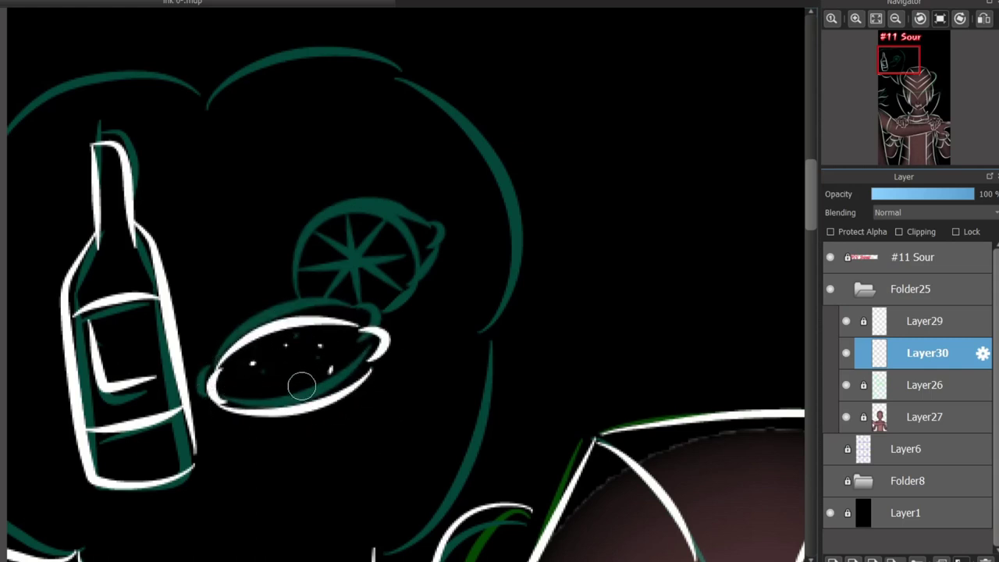
- Ink the cut lemon above the whole one with a round face, eight radiating segment lines and a pointed rind behind it
mouse_move(297, 309)
left_mouse_down()
mouse_move(308, 216)
mouse_move(395, 324)
left_mouse_up()
mouse_move(312, 249)
left_mouse_down()
mouse_move(335, 302)
mouse_move(399, 323)
left_mouse_up()
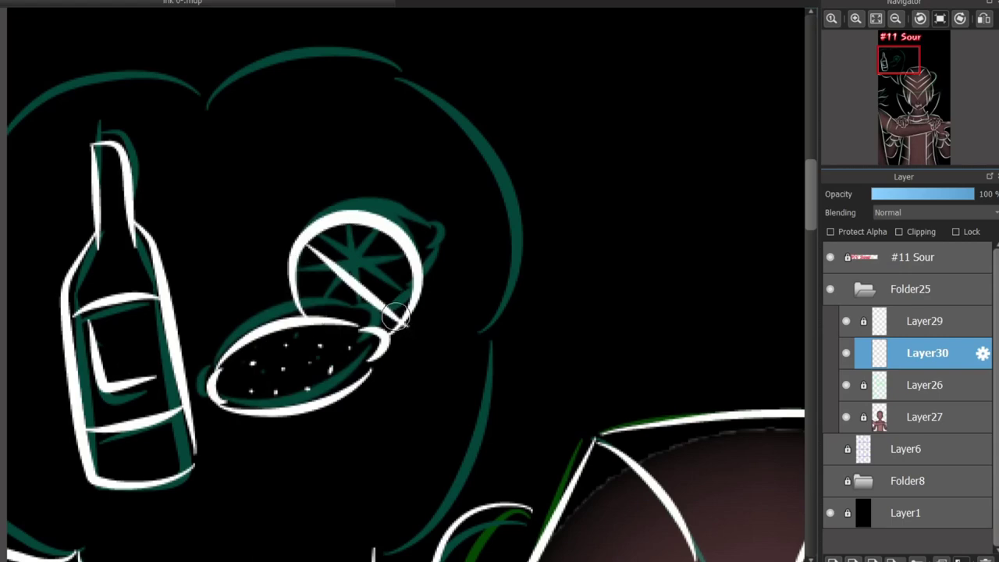
left_click_drag(388, 246, 313, 312)
left_click_drag(299, 286, 411, 281)
left_click_drag(349, 224, 351, 329)
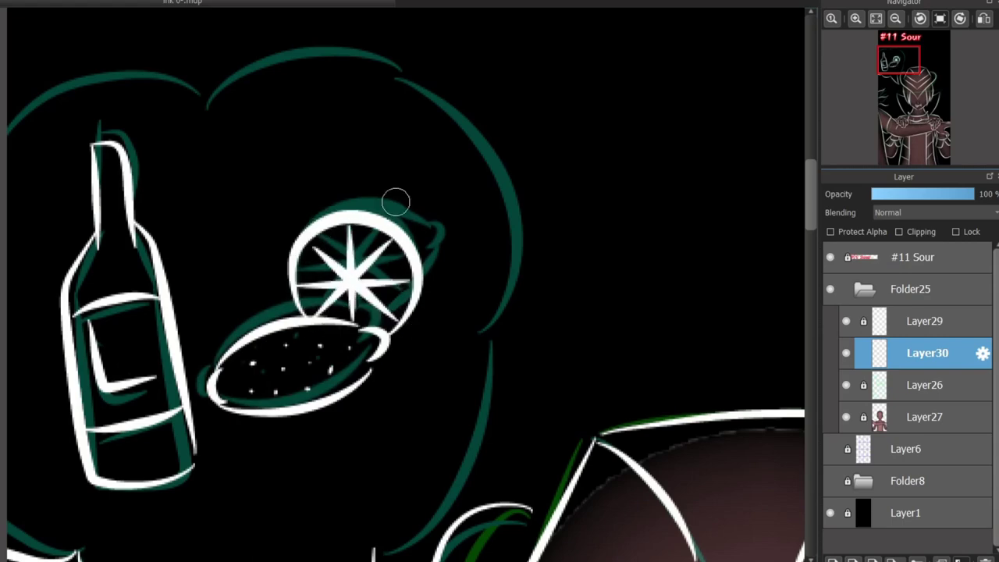
left_click_drag(359, 207, 457, 260)
left_click_drag(402, 328, 468, 246)
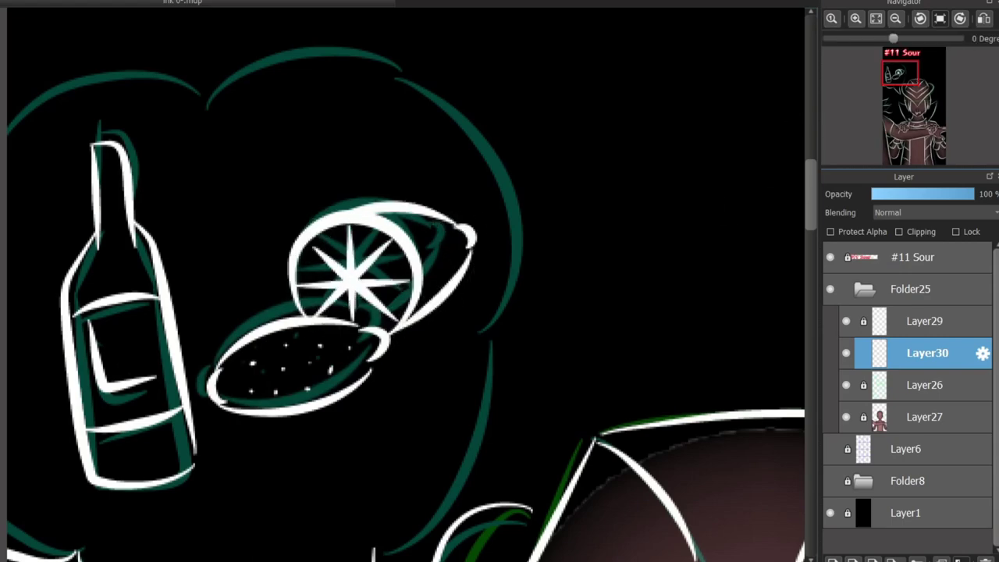
- Ink the speech bubble's scalloped upper edge and its curved side down to the tail
scroll(725, 211, "down", 2)
left_click_drag(397, 187, 286, 340)
mouse_move(323, 428)
left_mouse_down()
mouse_move(399, 285)
mouse_move(328, 89)
mouse_move(129, 145)
mouse_move(78, 125)
left_mouse_up()
- Paint the forearm's two puncture dots red and draw a curved red trail from each to the forearm's lower edge
left_click_drag(903, 63, 915, 125)
scroll(402, 284, "up", 2)
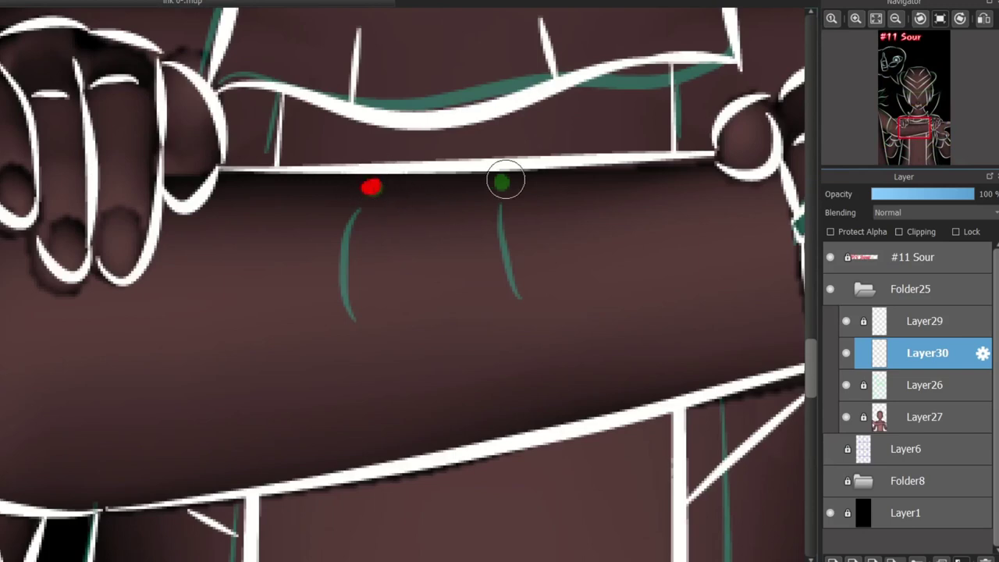
left_click_drag(341, 299, 388, 454)
left_click_drag(495, 182, 534, 435)
scroll(507, 218, "down", 3)
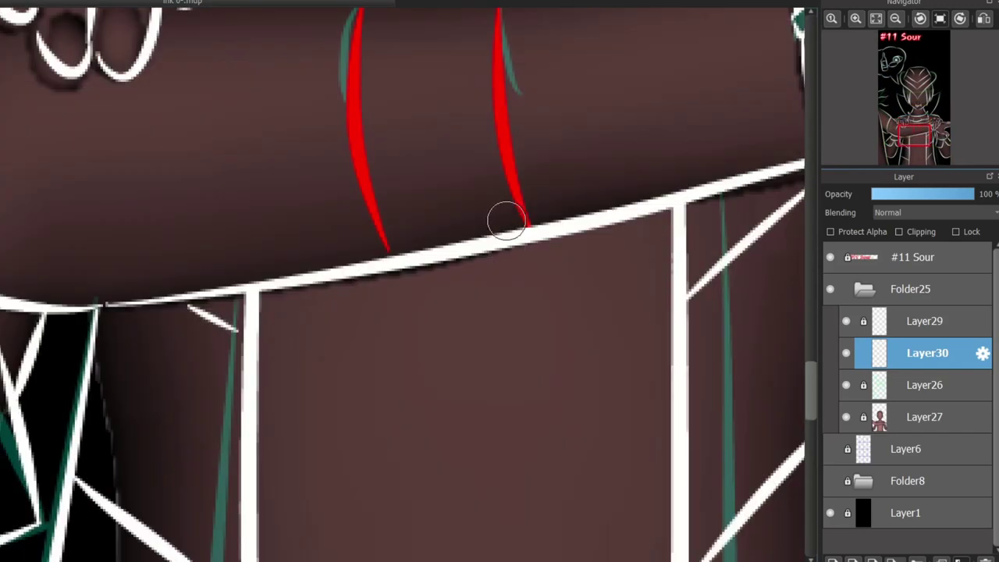
- Try redrawing the red trails so both bend inward and meet at the forearm's lower edge
scroll(507, 219, "up", 2)
mouse_move(527, 367)
left_mouse_down()
mouse_move(428, 328)
mouse_move(366, 214)
left_mouse_up()
mouse_move(361, 147)
left_mouse_down()
mouse_move(397, 398)
mouse_move(357, 317)
mouse_move(390, 402)
left_mouse_up()
key("ctrl+z")
mouse_move(490, 140)
left_mouse_down()
mouse_move(430, 229)
mouse_move(390, 406)
left_mouse_up()
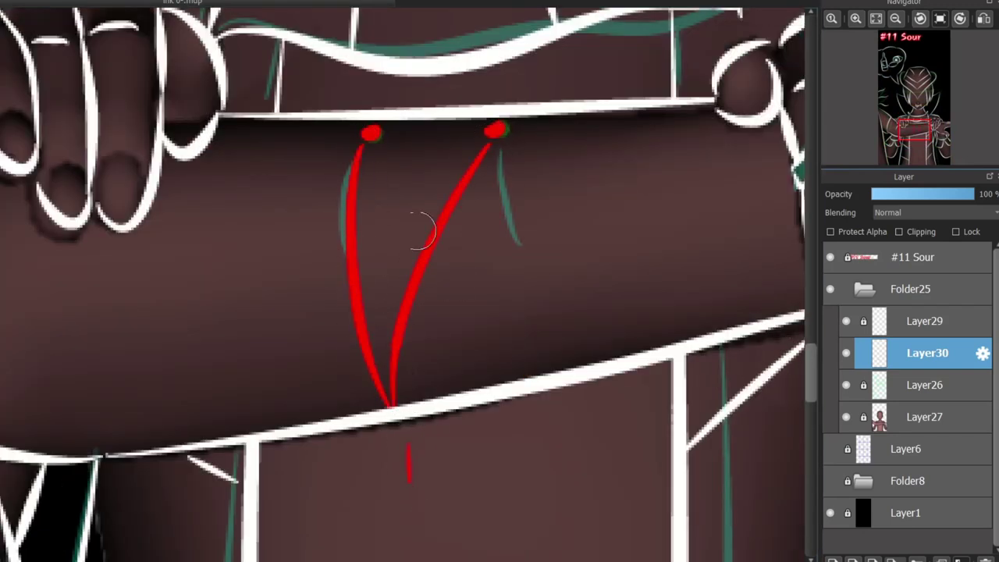
key("ctrl+z")
key("ctrl+z")
key("ctrl+z")
key("ctrl+z")
- Draw two red trails from the puncture dots meeting in a V at the forearm's lower edge, with short drips down the torso
left_click_drag(488, 144, 426, 396)
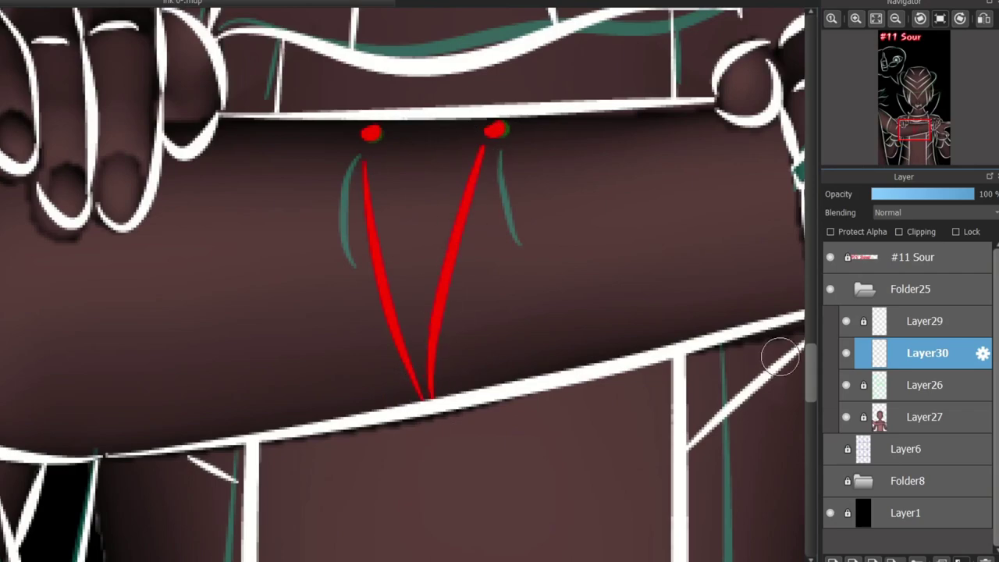
scroll(415, 204, "down", 3)
scroll(544, 484, "down", 3)
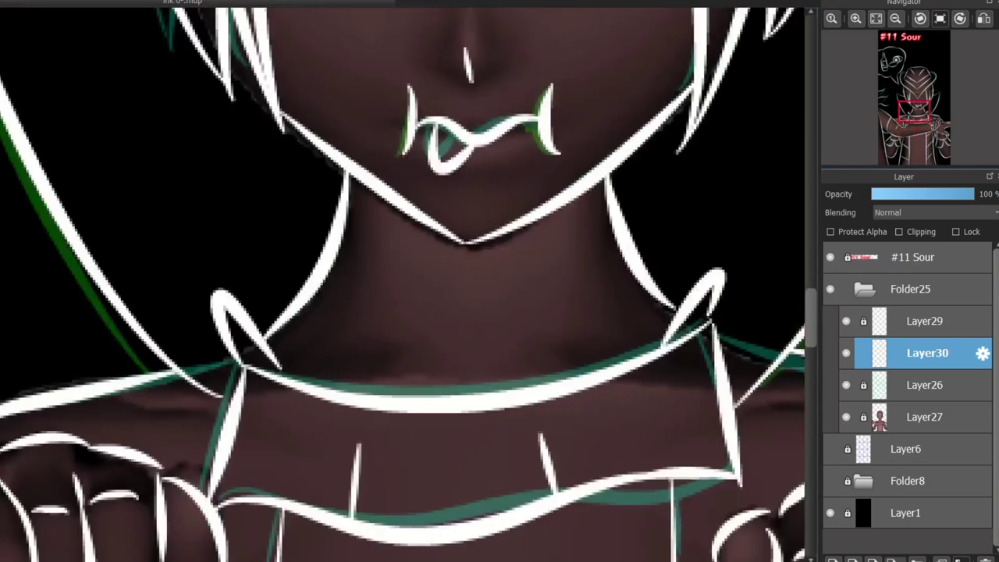
scroll(493, 390, "up", 3)
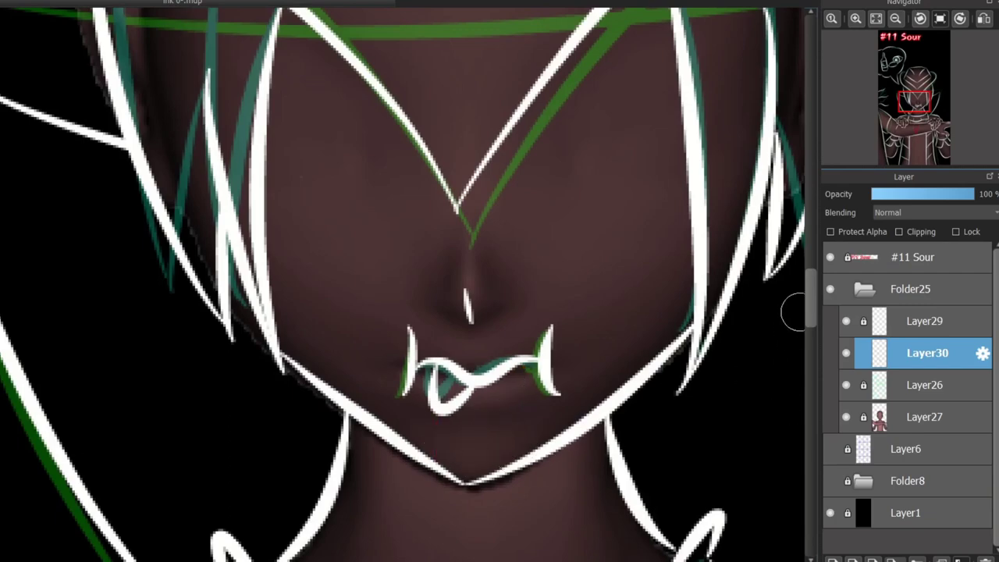
scroll(558, 291, "up", 3)
scroll(557, 291, "down", 3)
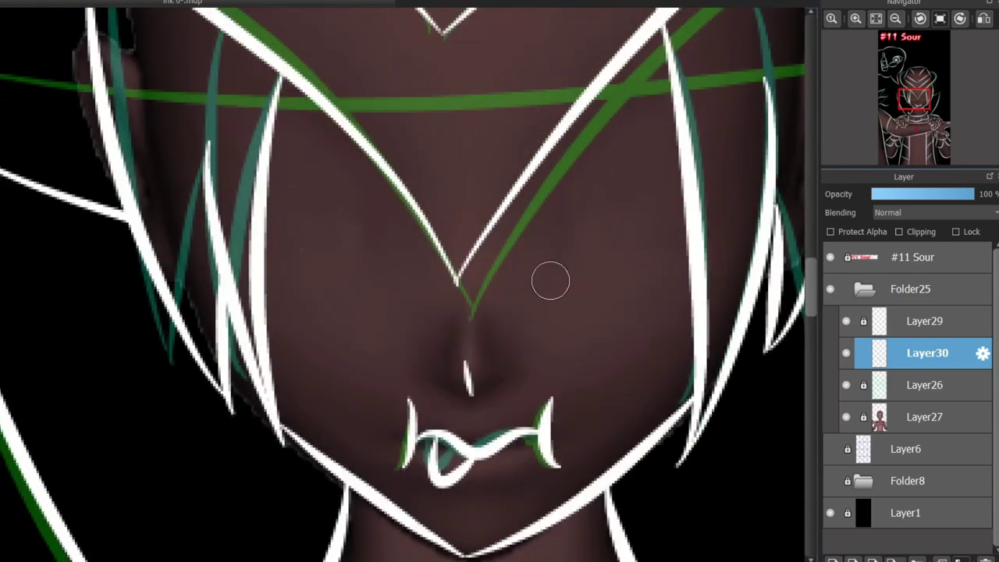
- Add small red marks inside the ring on the finger of the hand gripping the wrist
scroll(660, 211, "down", 3)
scroll(626, 341, "down", 2)
scroll(627, 341, "up", 2)
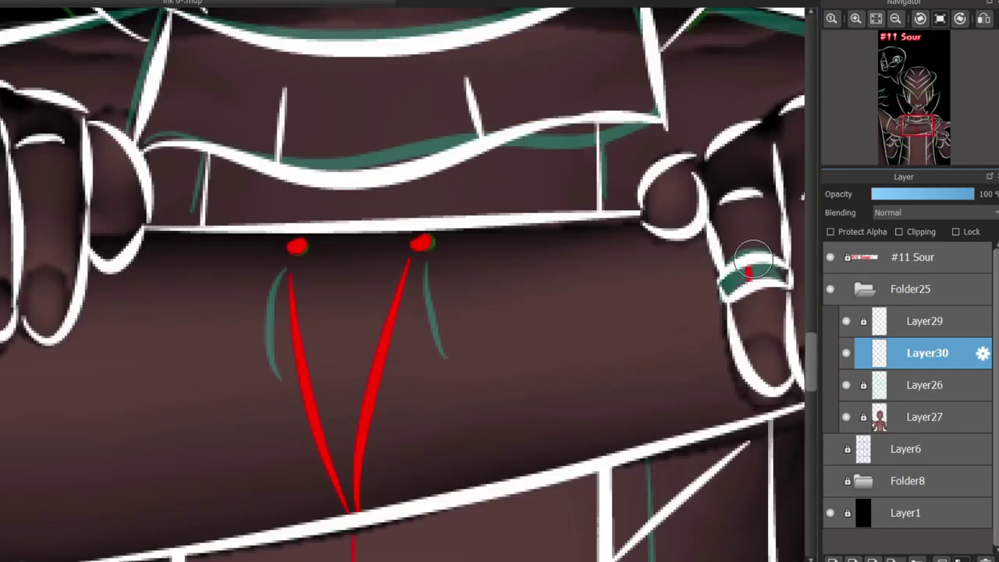
- Try to ink curved white fingernails on the hand gripping the arm near the elbow
scroll(403, 284, "up", 5)
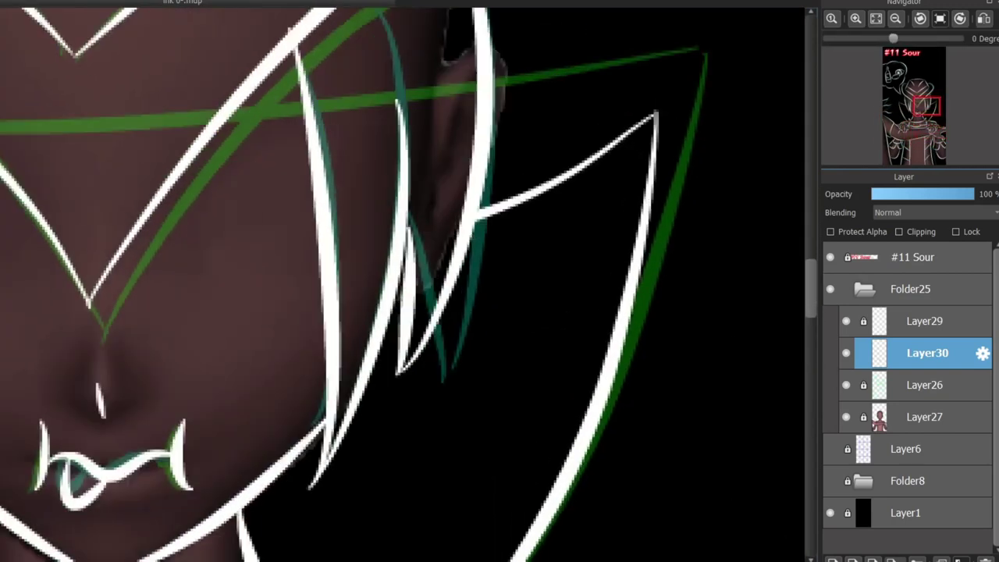
scroll(403, 284, "down", 5)
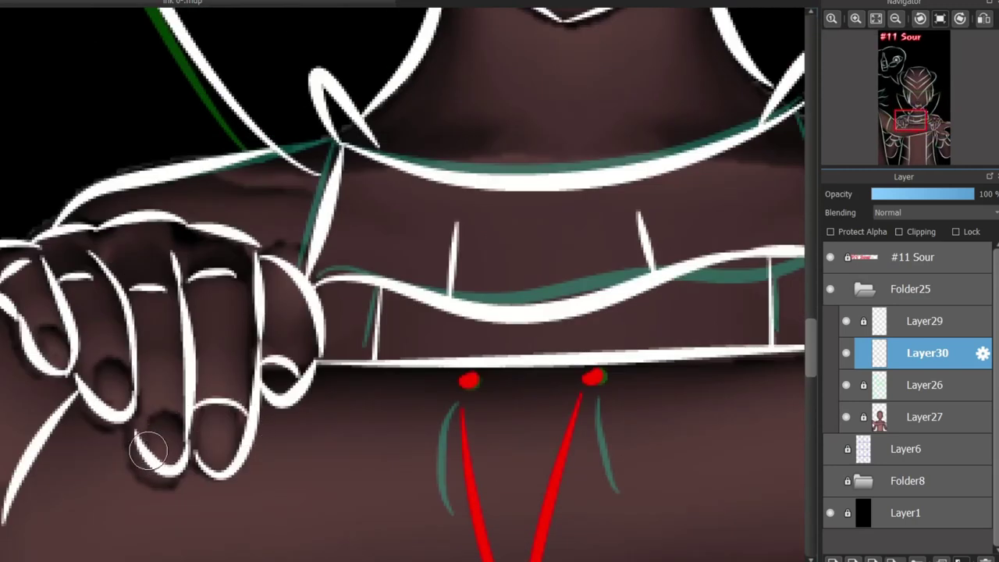
left_click_drag(173, 414, 147, 415)
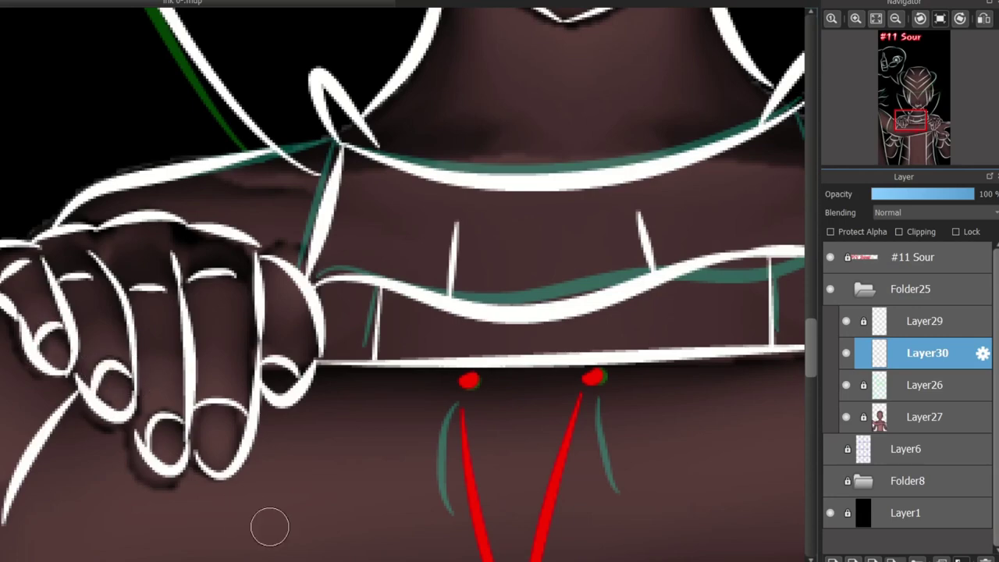
scroll(223, 383, "down", 3)
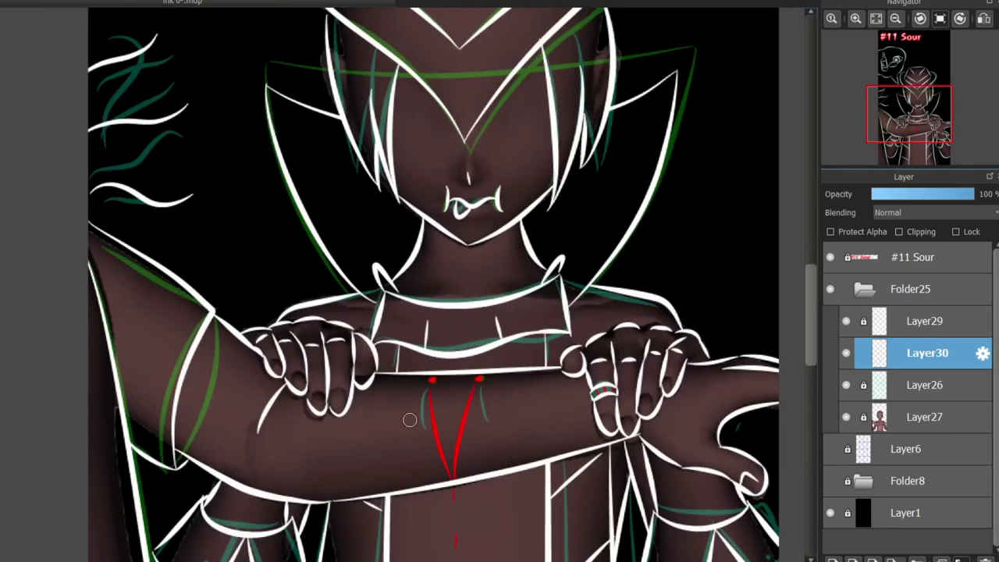
- Place white dots beside the two red puncture marks and two more along the arm's upper edge near the elbow
scroll(410, 420, "up", 5)
left_click(418, 302)
left_click(613, 299)
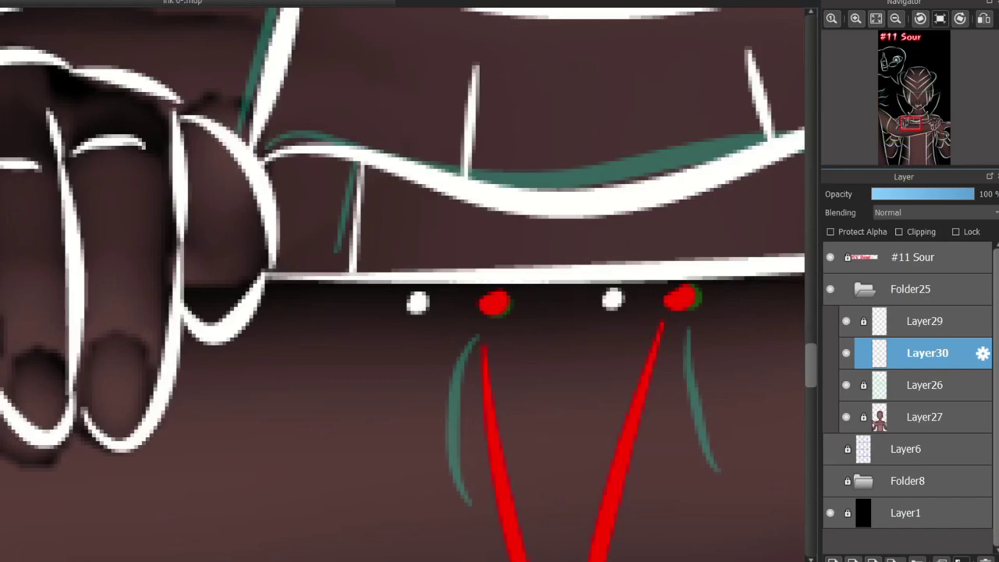
left_click_drag(258, 344, 437, 374)
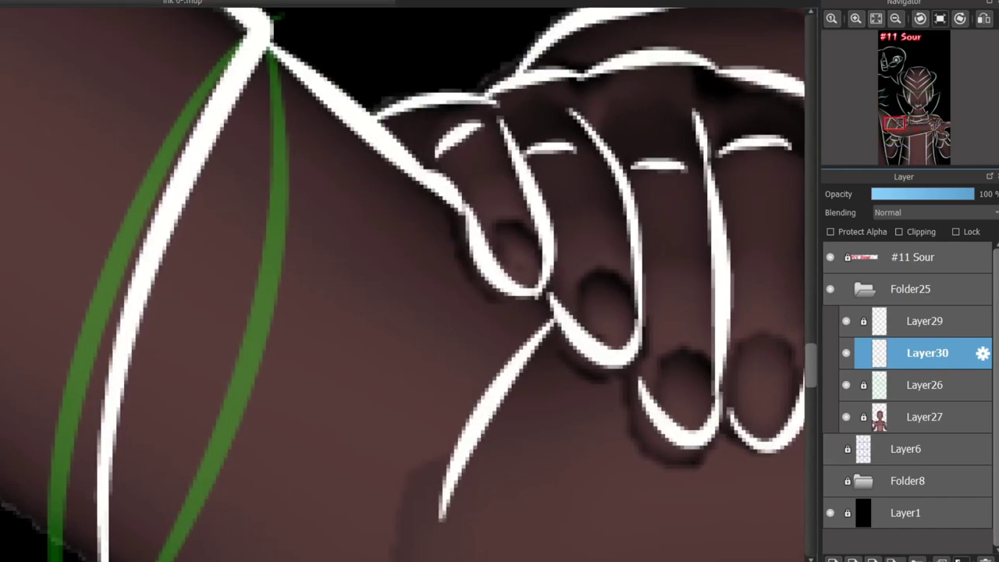
left_click(290, 133)
left_click(388, 199)
scroll(346, 346, "down", 3)
scroll(677, 349, "up", 2)
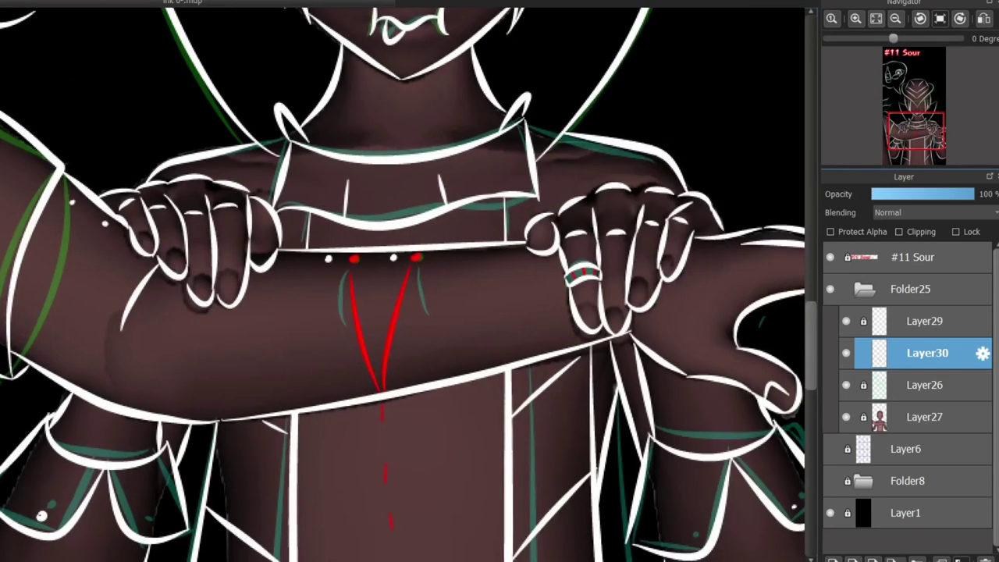
- Try an additional stroke inside the speech bubble between the bottle's neck and the cut lemon
scroll(402, 284, "down", 1)
left_click_drag(917, 131, 895, 75)
scroll(306, 141, "up", 2)
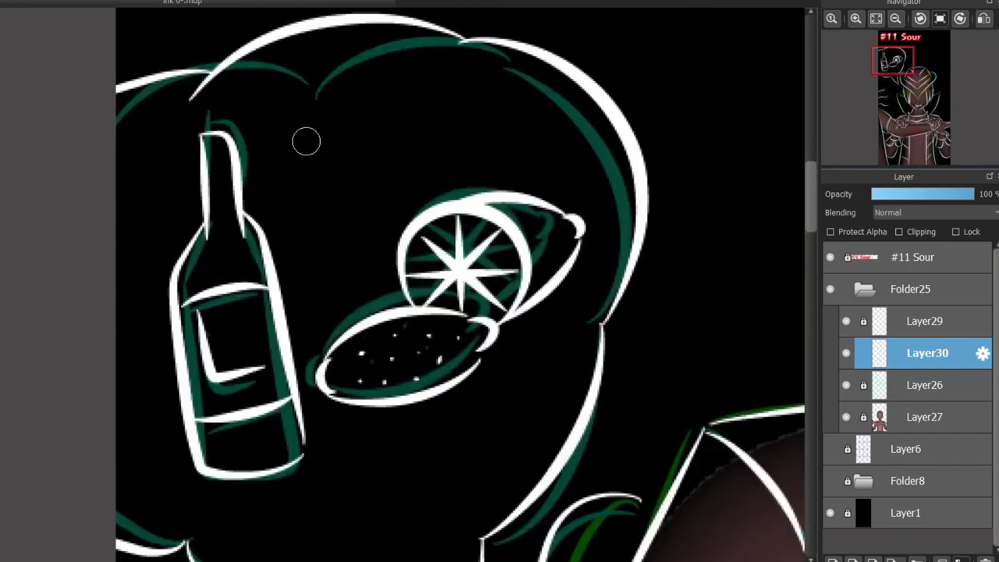
left_click_drag(312, 134, 408, 123)
key("ctrl+z")
- Check the line art across the whole figure, including the arms, sleeves, torso, headpiece and speech bubble
scroll(408, 125, "down", 3)
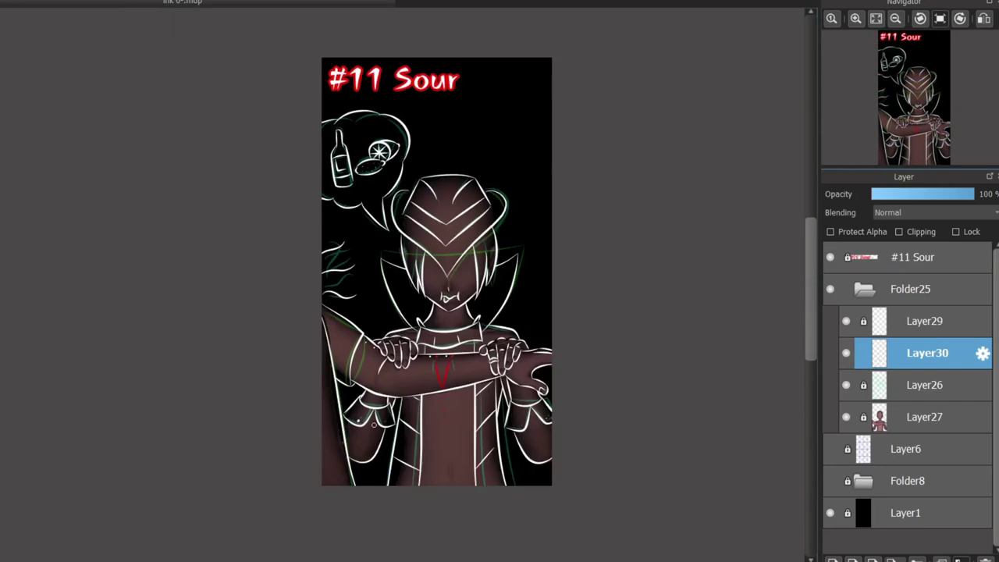
scroll(445, 345, "up", 3)
scroll(452, 528, "right", 3)
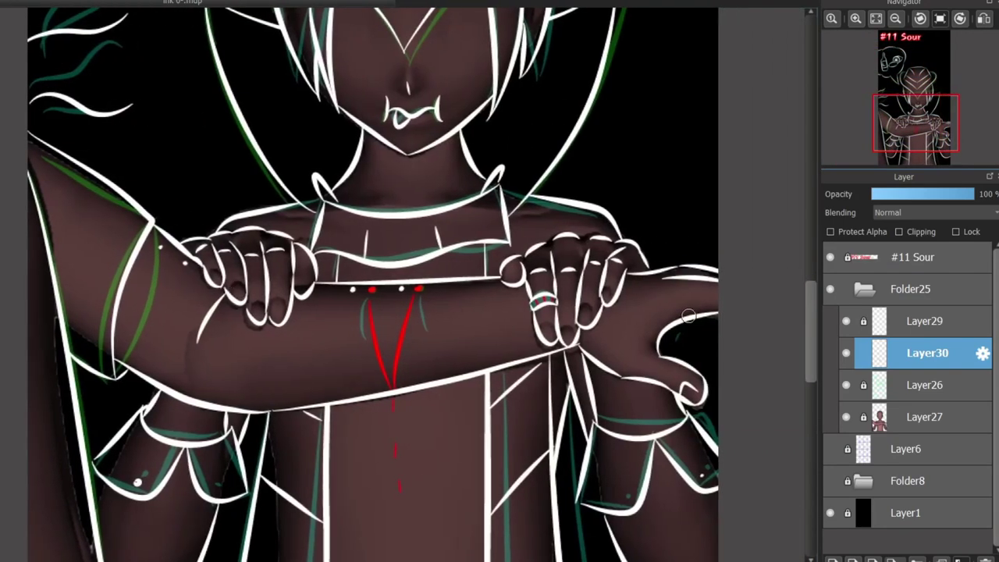
scroll(688, 315, "up", 1)
scroll(726, 328, "down", 2)
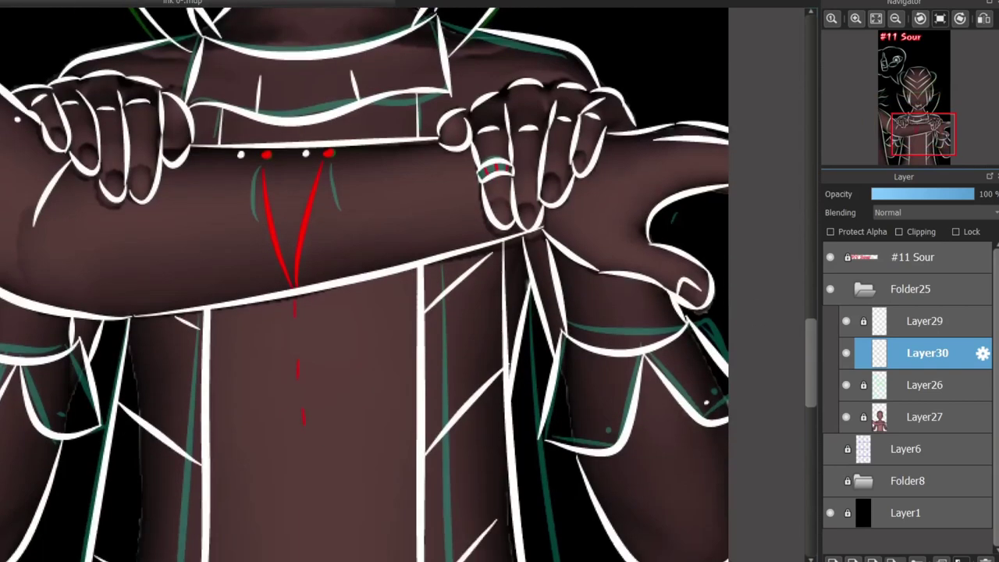
scroll(739, 265, "up", 10)
scroll(319, 309, "up", 2)
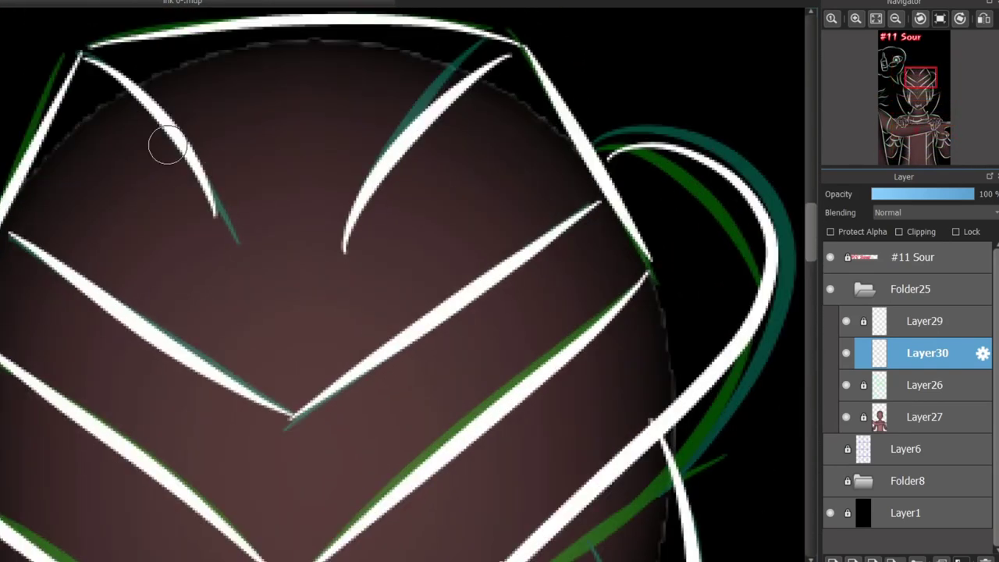
scroll(263, 188, "down", 5)
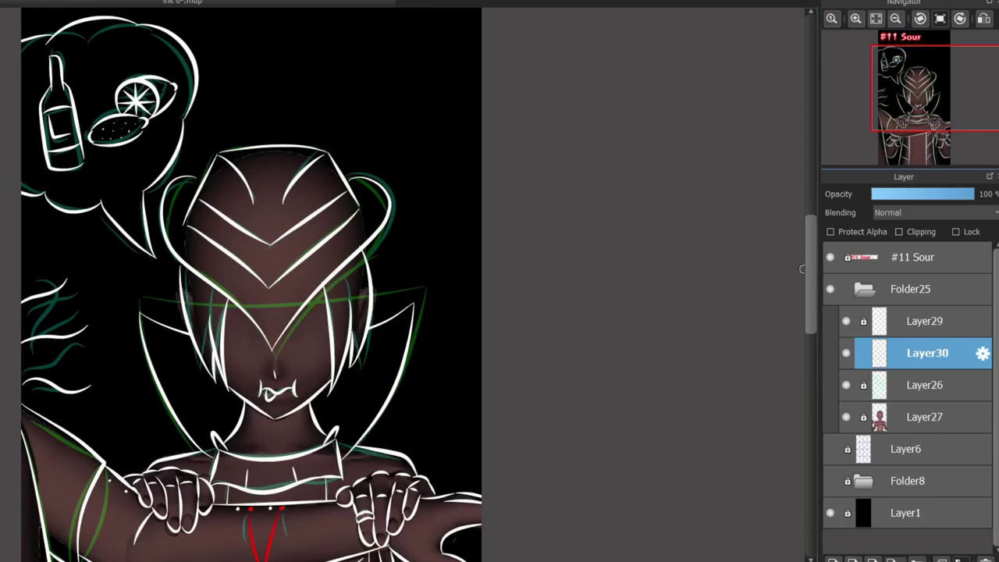
scroll(801, 269, "down", 3)
scroll(785, 293, "up", 3)
scroll(769, 314, "down", 2)
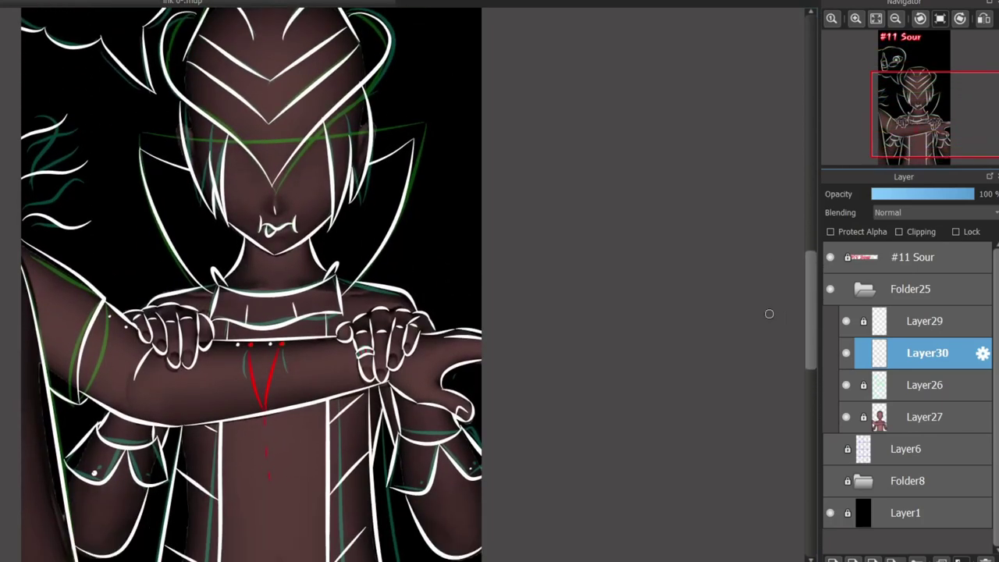
- Hide the sketch on Layer26 and the shaded body on Layer27 to leave only the line art
left_click(846, 385)
left_click(846, 417)
scroll(250, 393, "down", 2)
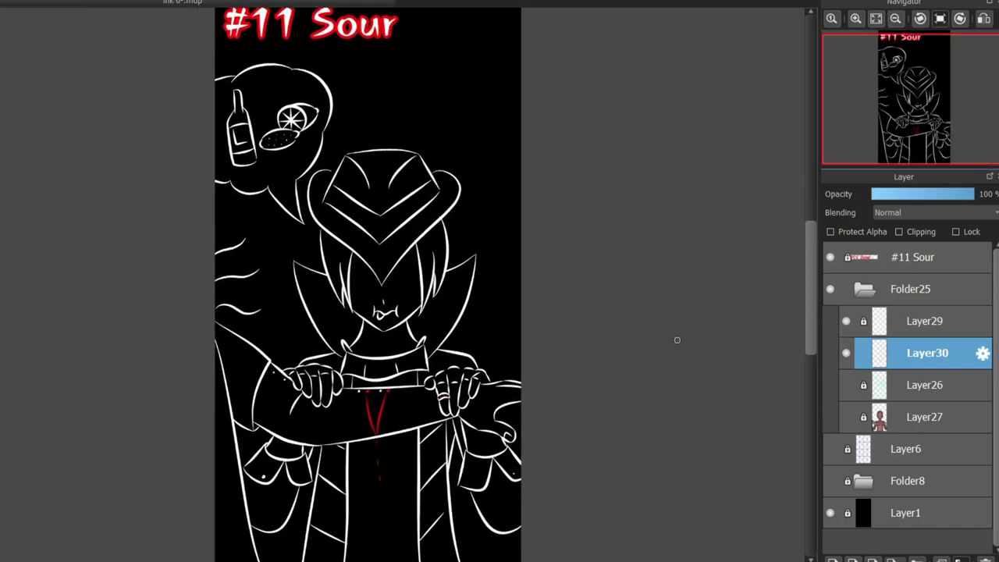
scroll(800, 252, "down", 2)
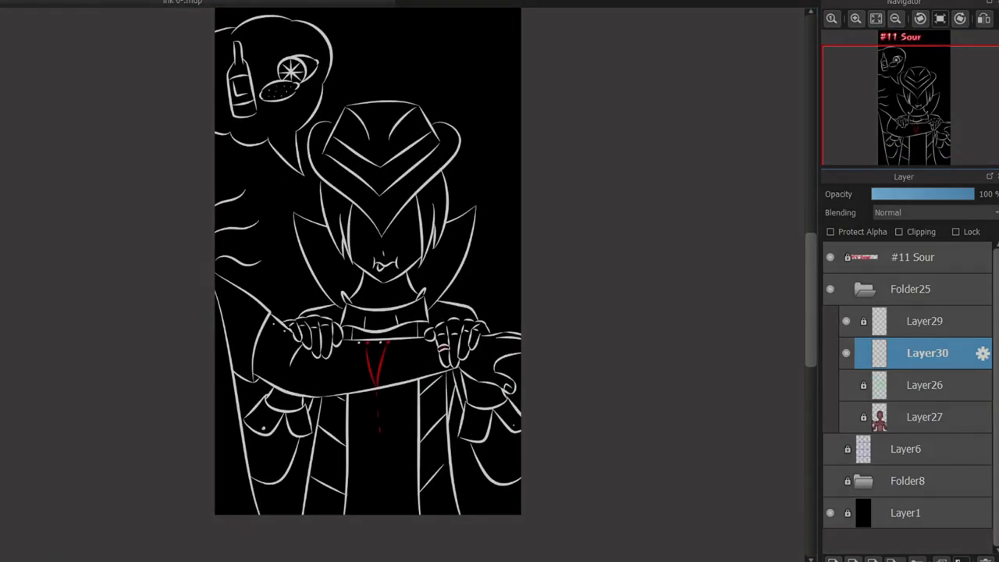